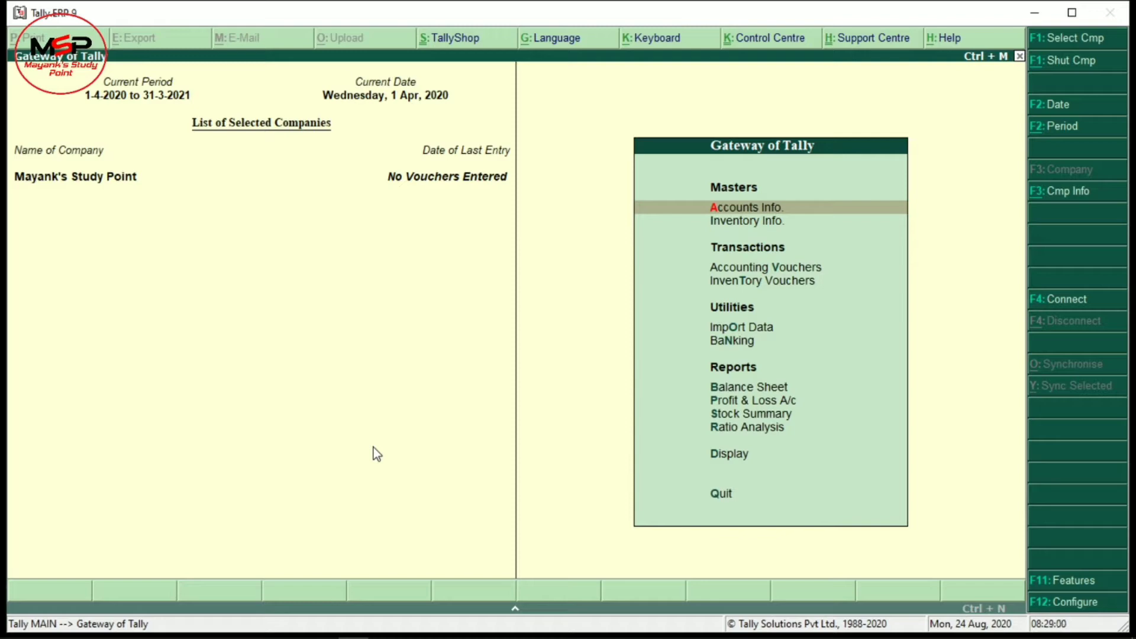
Enable purchase order processing and sales order processing in the company's inventory features
{"action": "key", "text": "F11"}
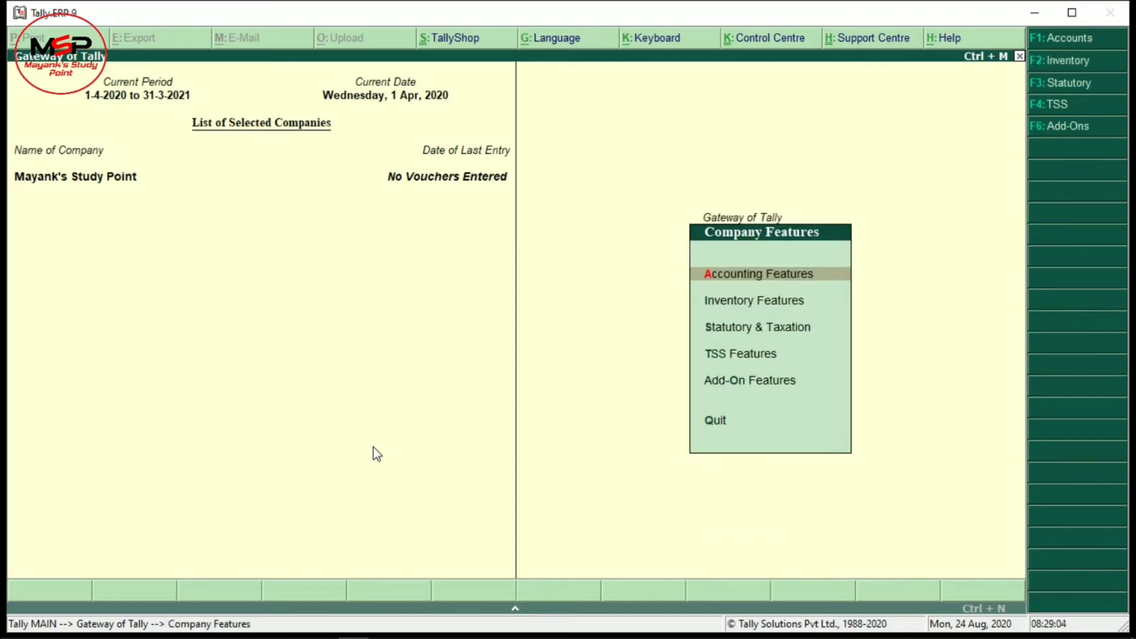
{"action": "key", "text": "F2"}
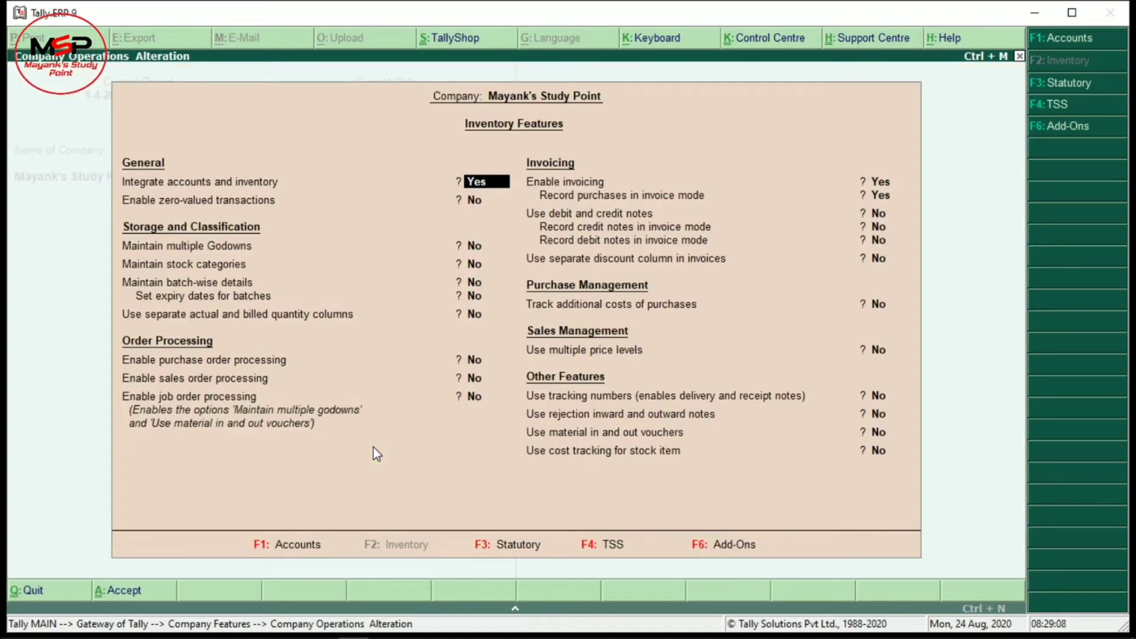
{"action": "key", "text": "Return"}
{"action": "key", "text": "Return"}
{"action": "key", "text": "Return"}
{"action": "key", "text": "Return"}
{"action": "key", "text": "Return"}
{"action": "key", "text": "Return"}
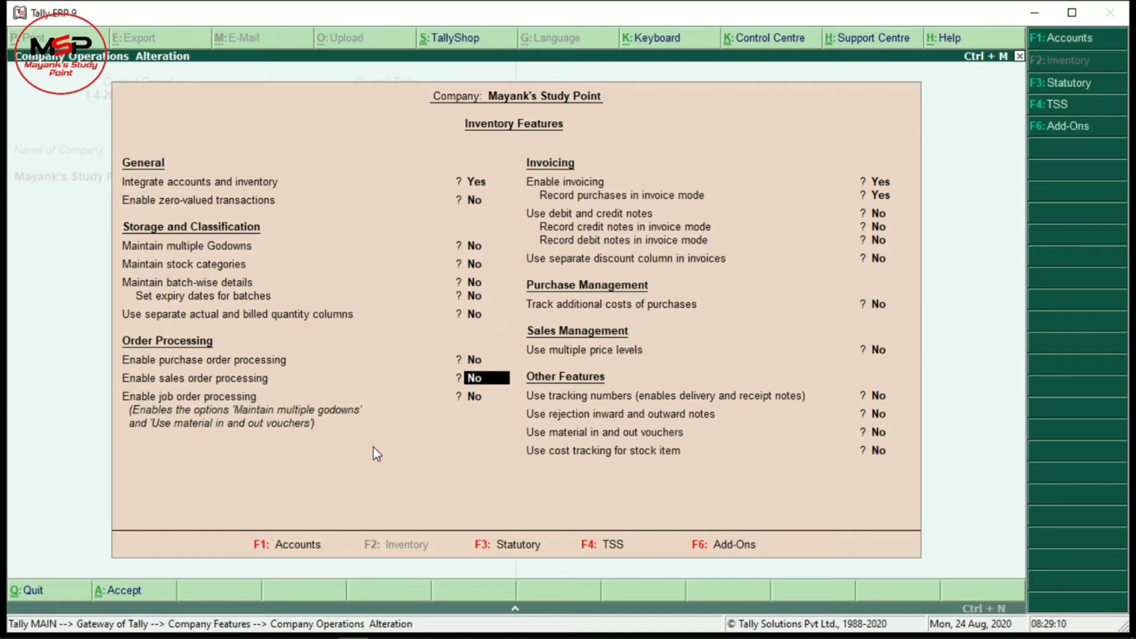
{"action": "key", "text": "Up"}
{"action": "type", "text": "y"}
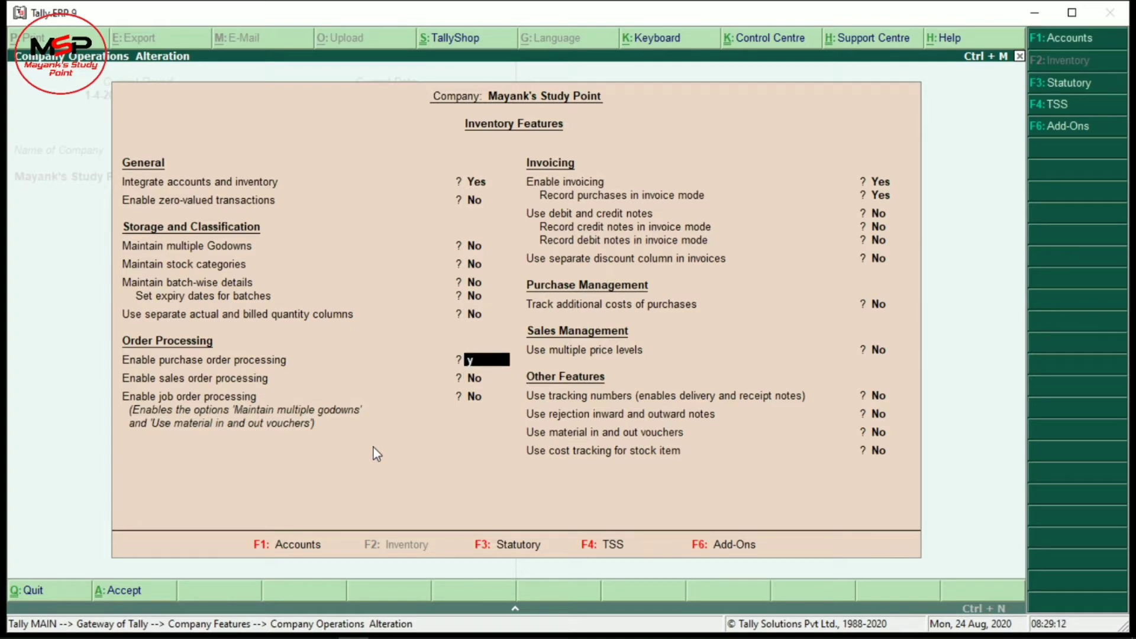
{"action": "key", "text": "Return"}
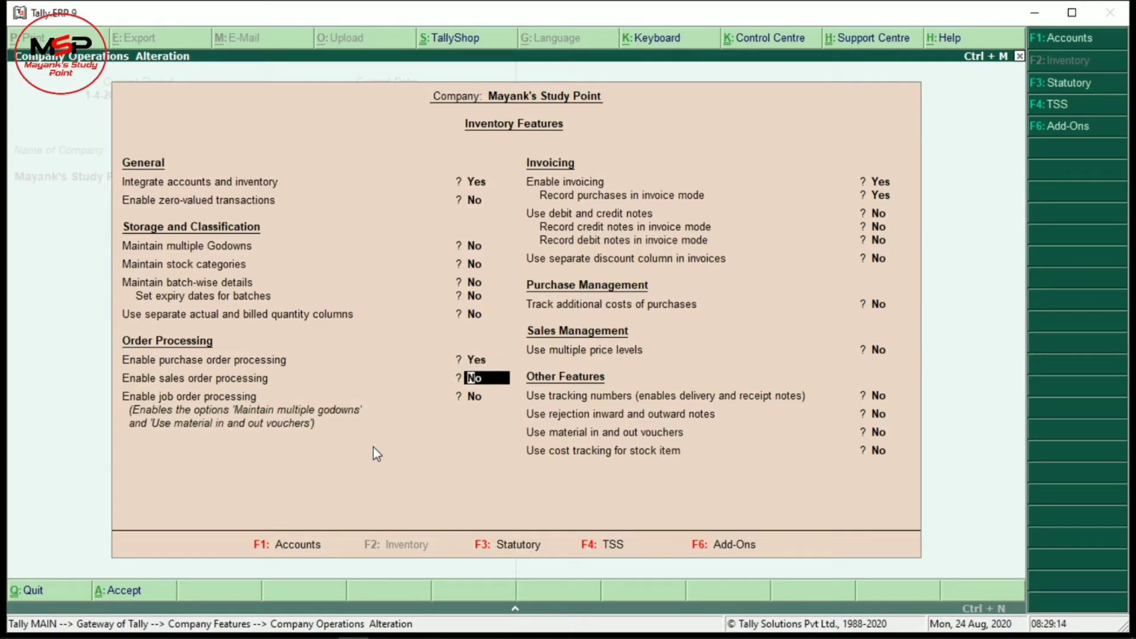
{"action": "type", "text": "y"}
{"action": "key", "text": "Return"}
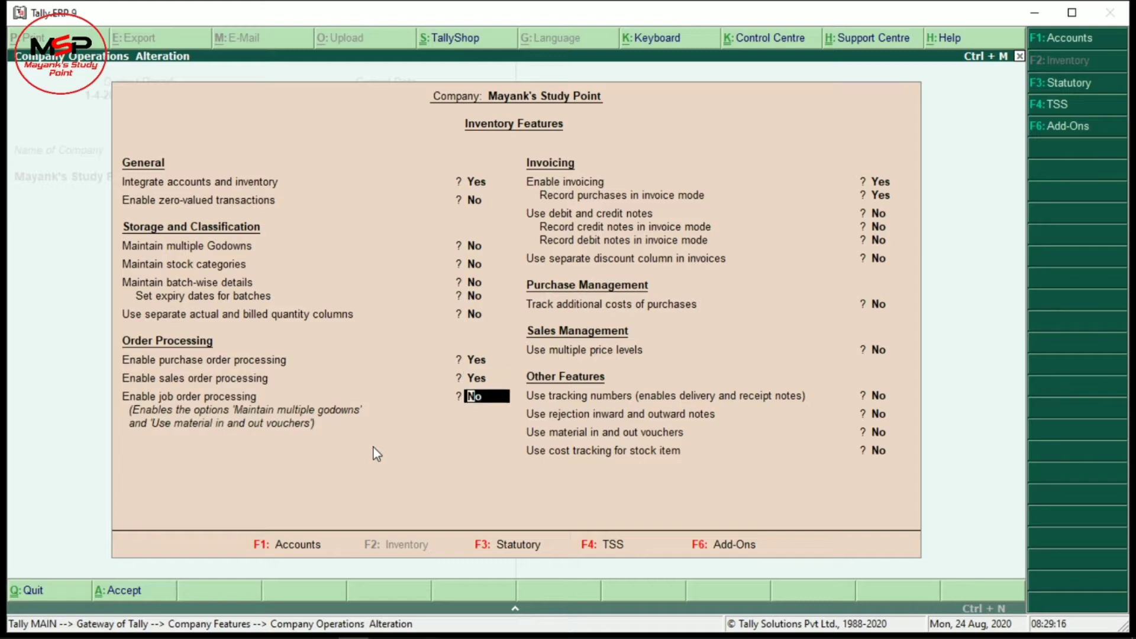
Enable tracking numbers and rejection inward and outward notes, and save the inventory features
{"action": "key", "text": "Return"}
{"action": "key", "text": "Return"}
{"action": "key", "text": "Return"}
{"action": "key", "text": "Return"}
{"action": "key", "text": "Return"}
{"action": "key", "text": "Return"}
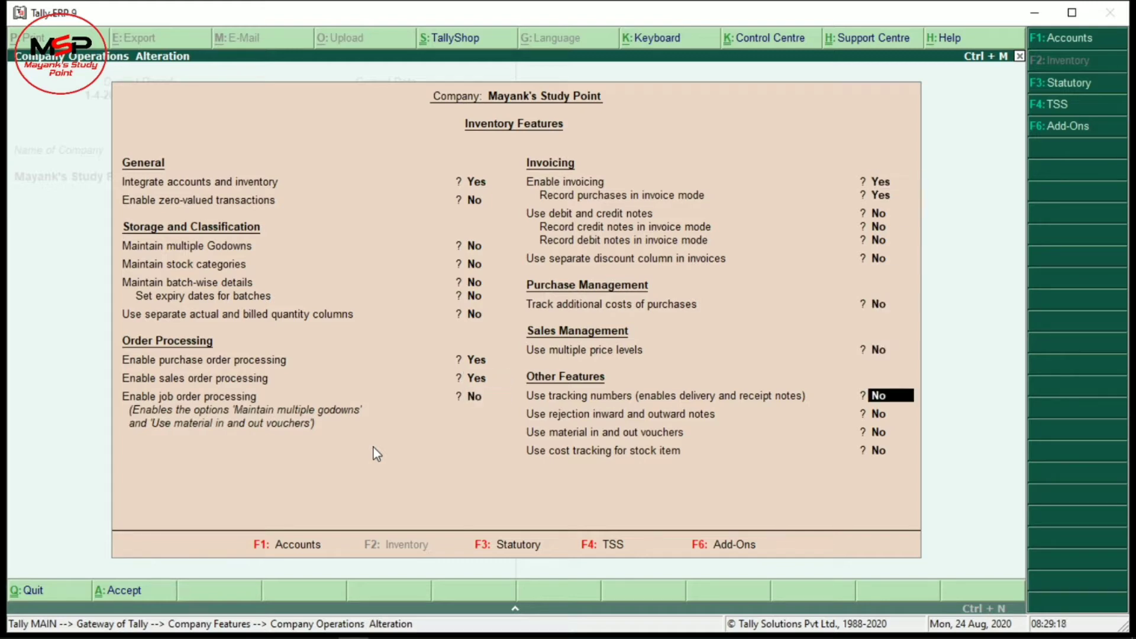
{"action": "type", "text": "y"}
{"action": "key", "text": "Return"}
{"action": "type", "text": "y"}
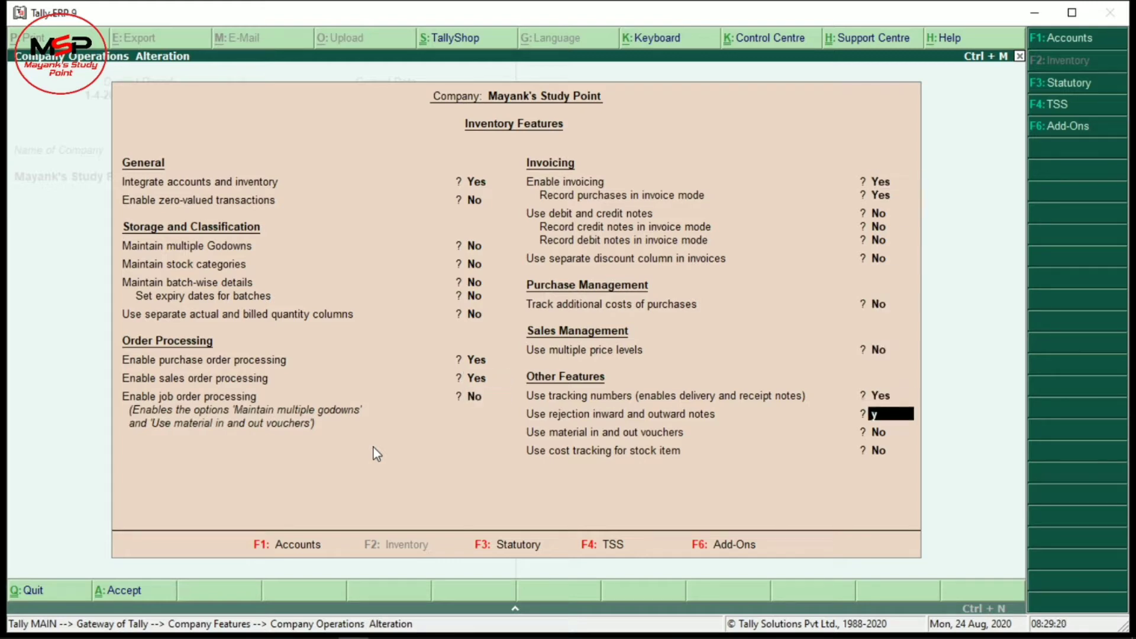
{"action": "key", "text": "Return"}
{"action": "key", "text": "Return"}
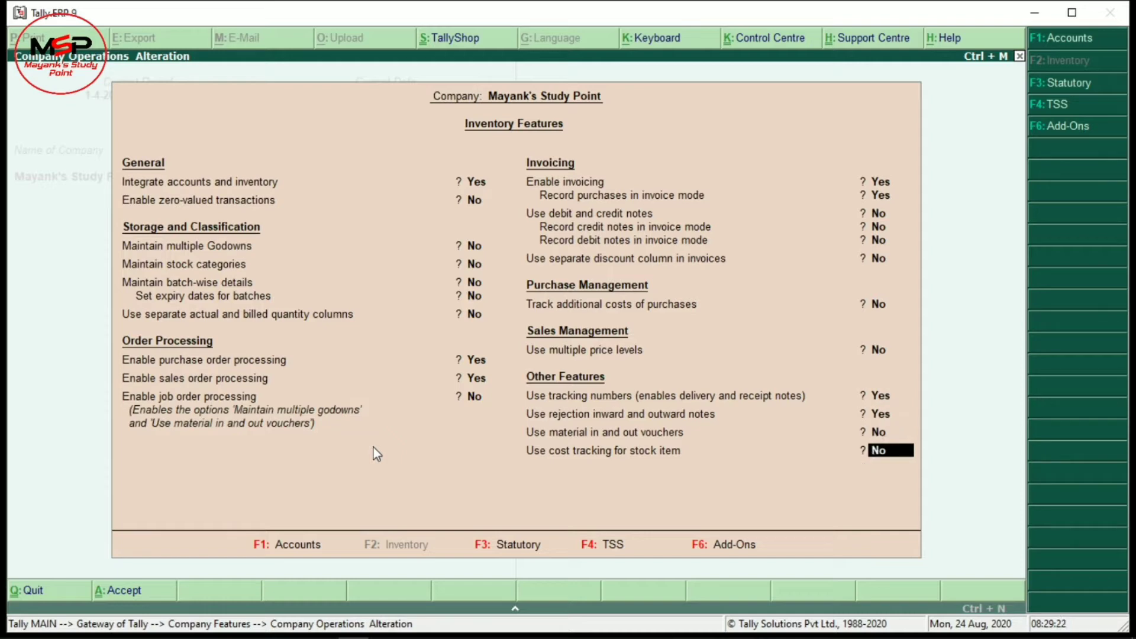
{"action": "key", "text": "ctrl+a"}
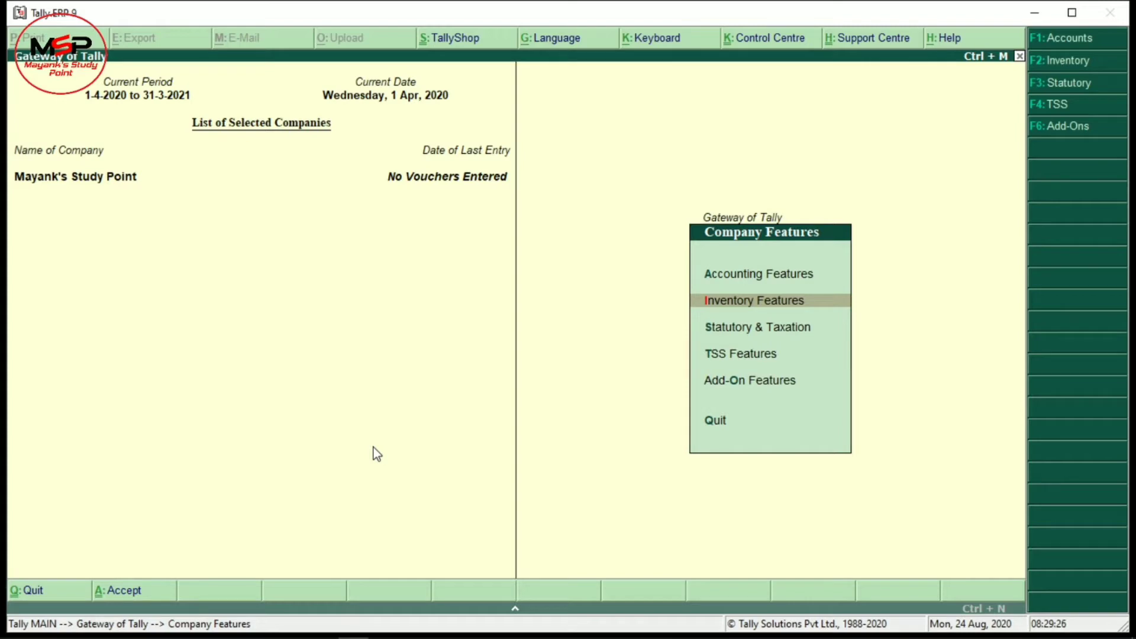
Enable Goods and Services Tax in the company's statutory features and choose to set its GST details
{"action": "key", "text": "F3"}
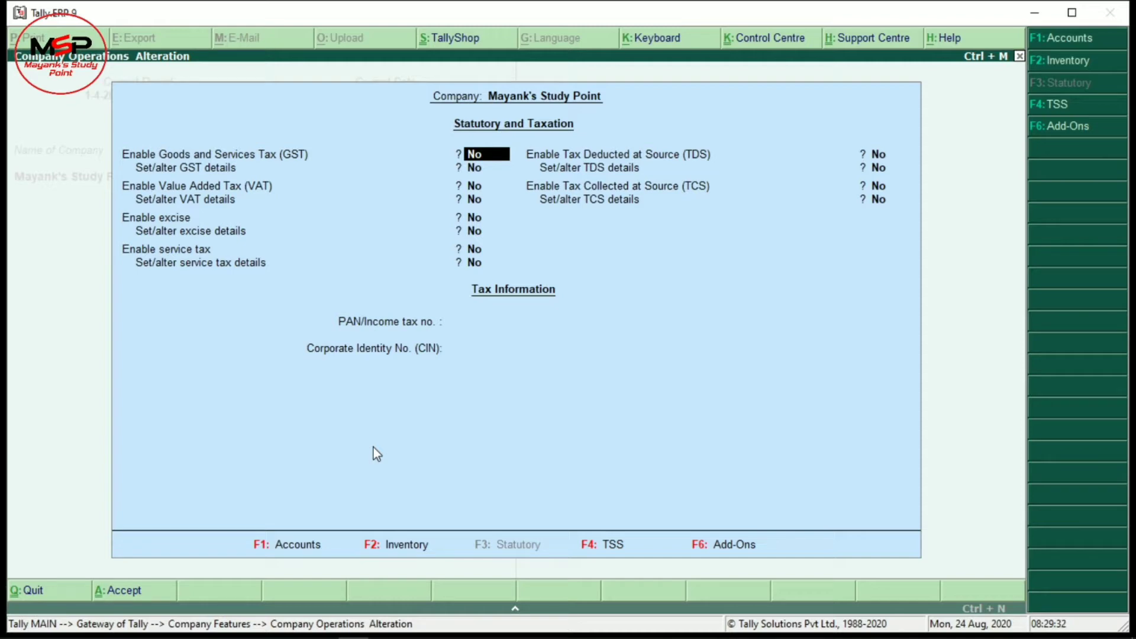
{"action": "type", "text": "y"}
{"action": "key", "text": "Return"}
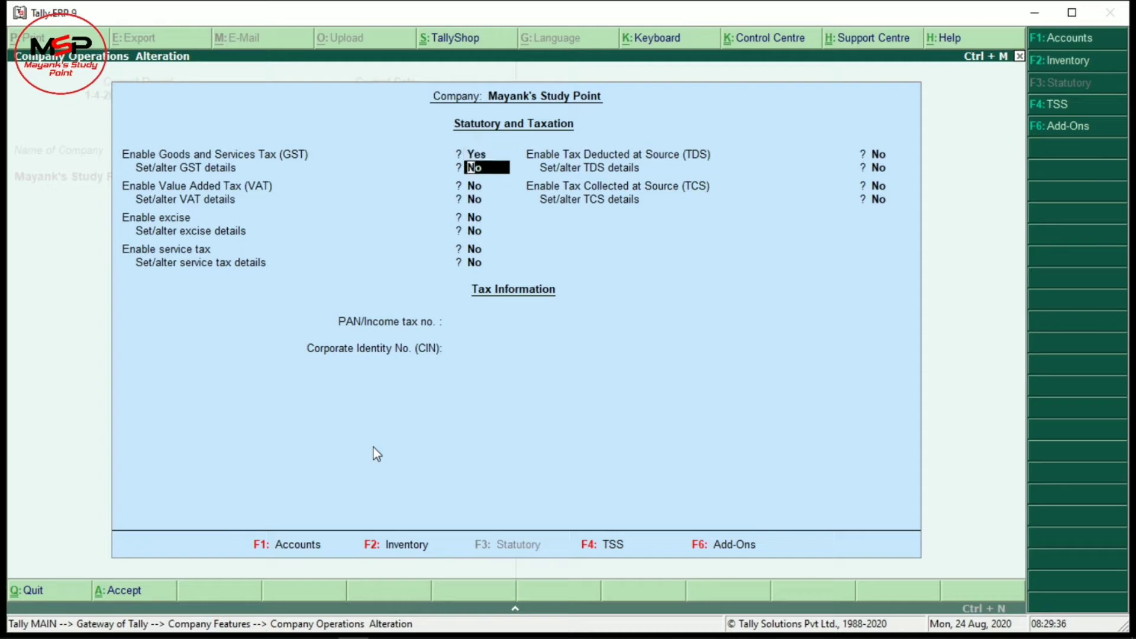
{"action": "type", "text": "y"}
{"action": "key", "text": "Return"}
Keep West Bengal and the Regular registration type, enter the company's GSTIN/UIN, save the GST details and return to the Gateway of Tally
{"action": "key", "text": "Return"}
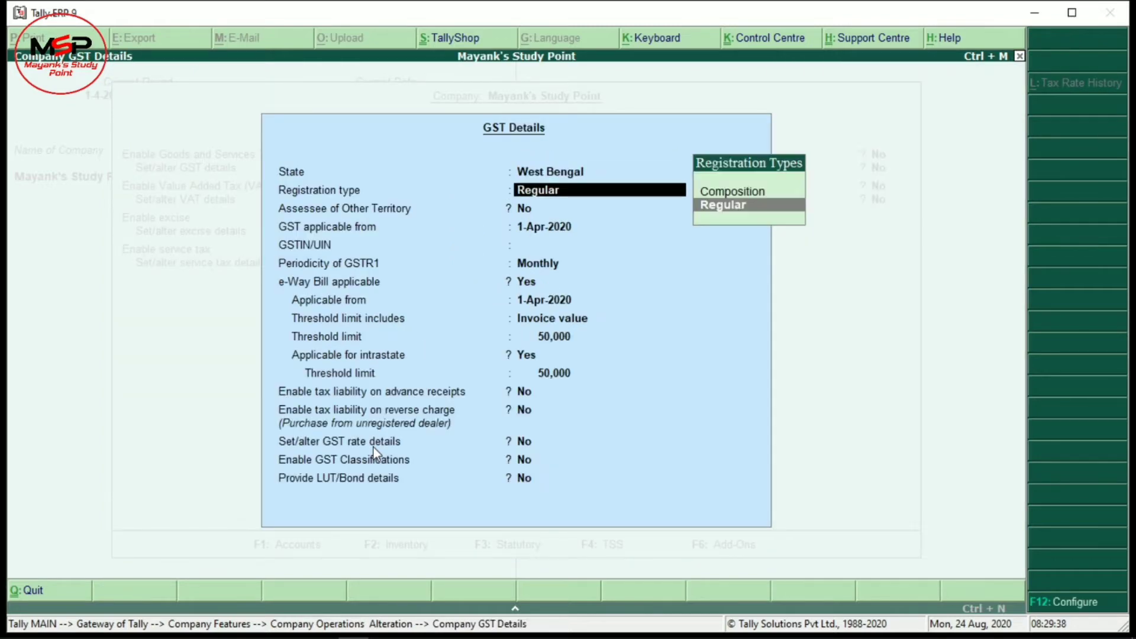
{"action": "key", "text": "Return"}
{"action": "key", "text": "Return"}
{"action": "key", "text": "Return"}
{"action": "type", "text": "MVVHJVV"}
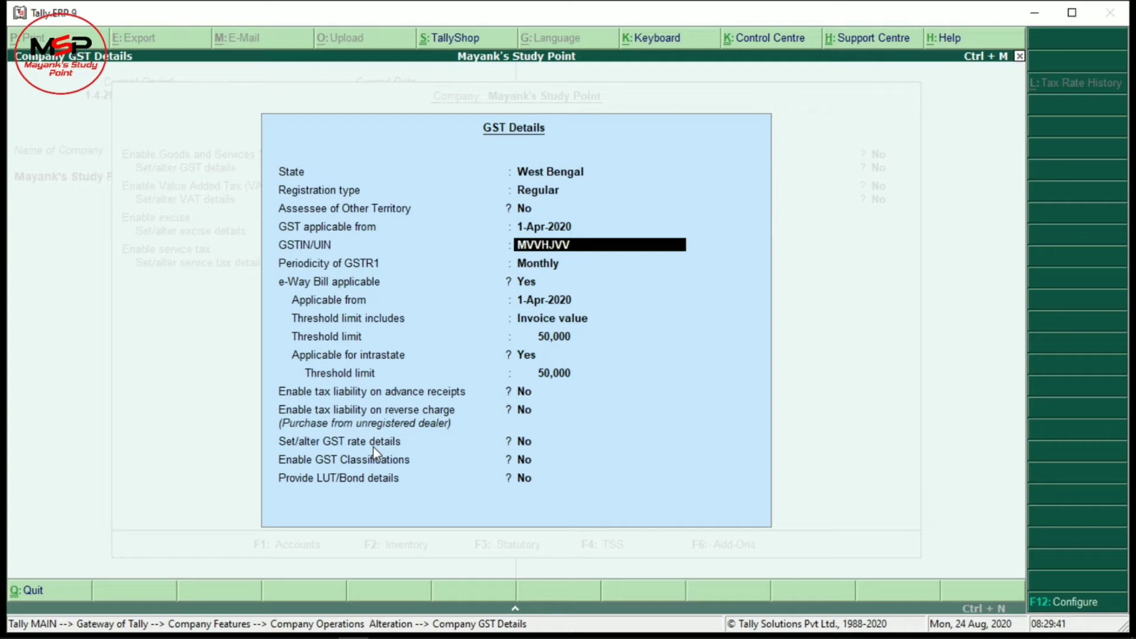
{"action": "key", "text": "Return"}
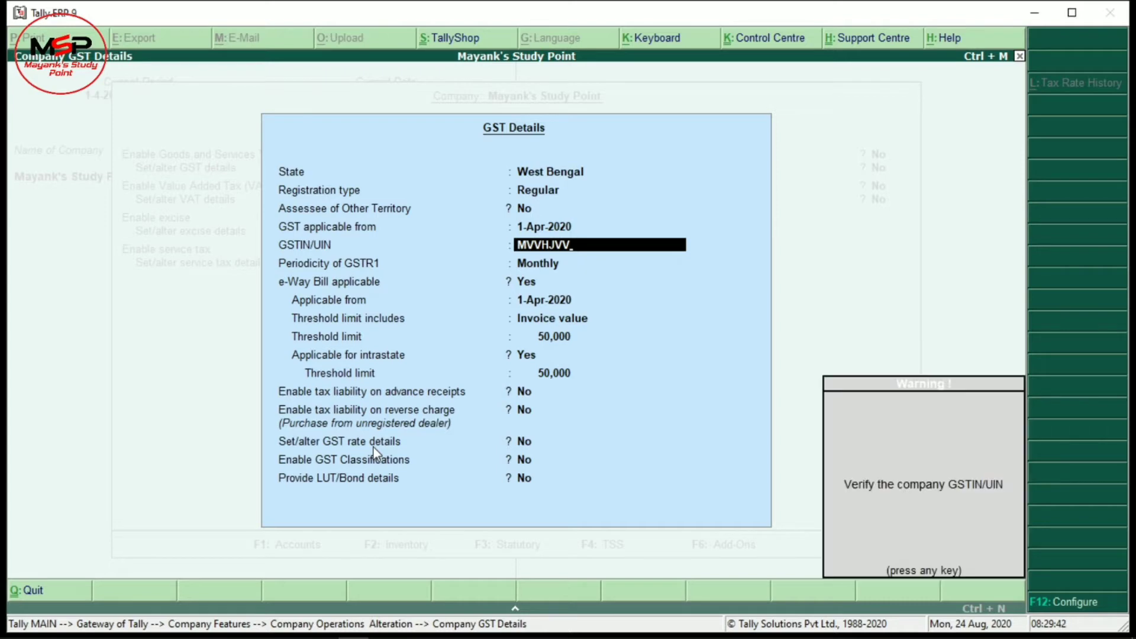
{"action": "key", "text": "Return"}
{"action": "key", "text": "Return"}
{"action": "key", "text": "Return"}
{"action": "key", "text": "Return"}
{"action": "key", "text": "Return"}
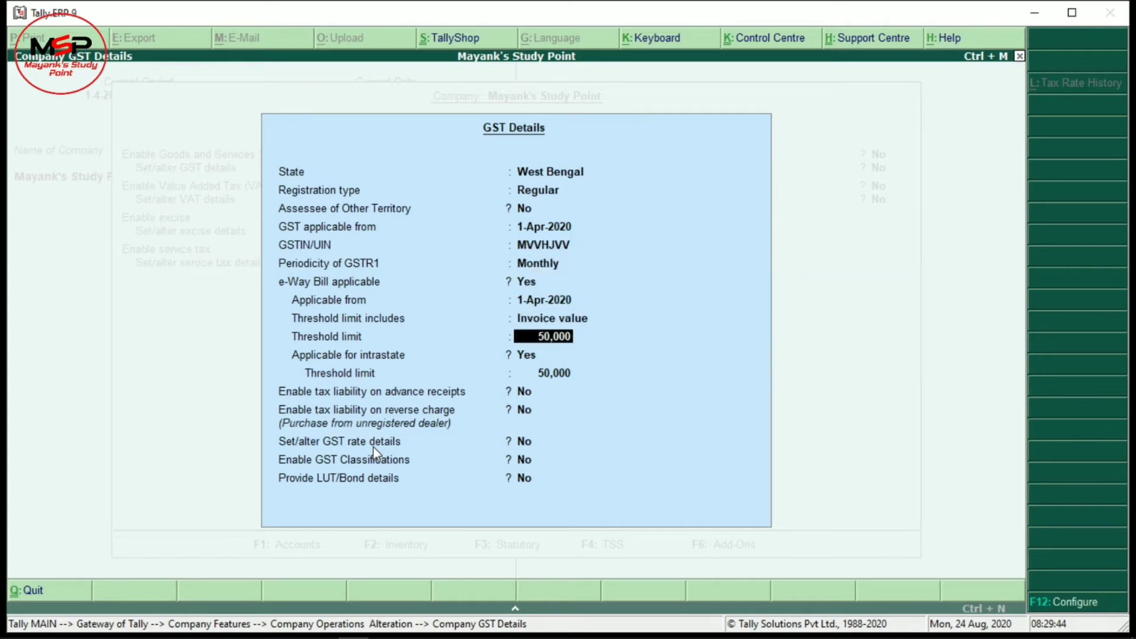
{"action": "key", "text": "ctrl+a"}
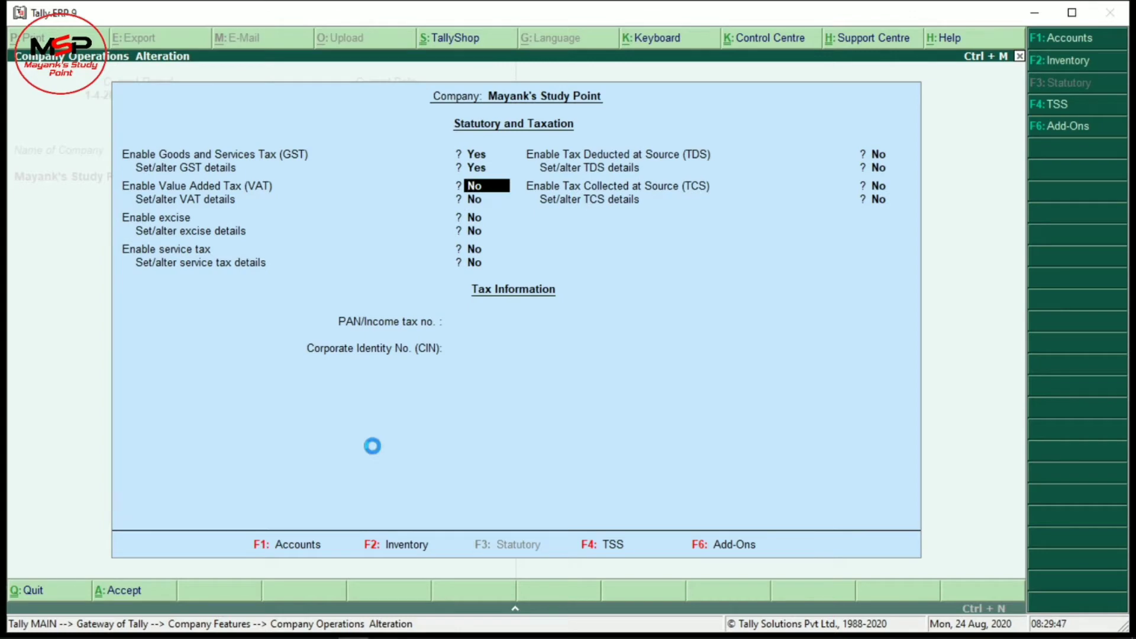
{"action": "key", "text": "Escape"}
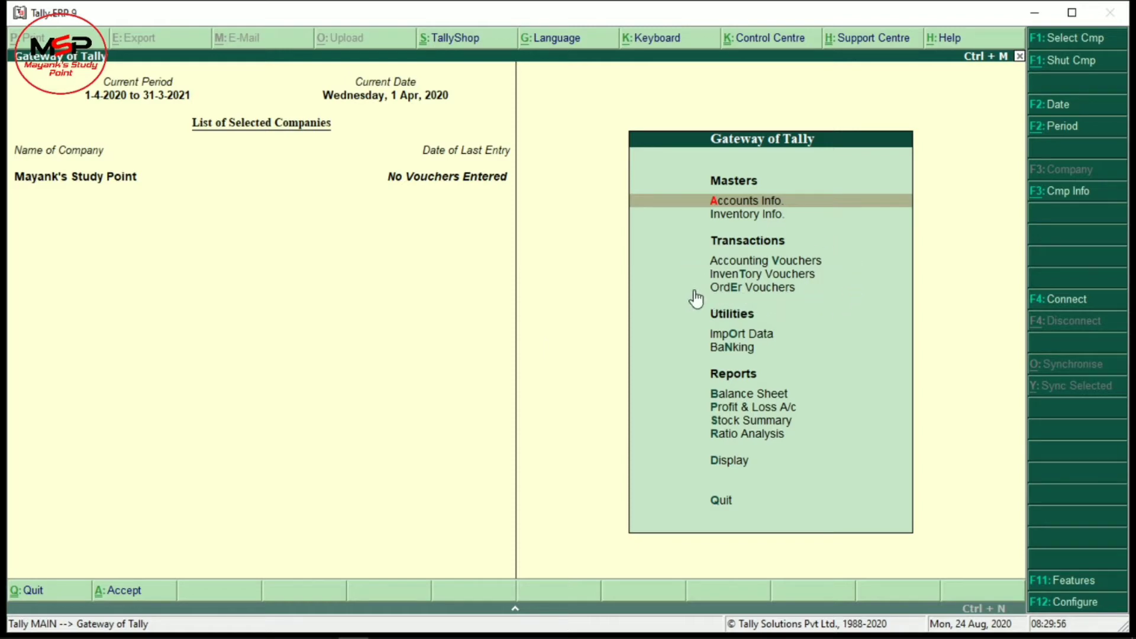
Open a new Purchase Order voucher from the voucher entry screen
{"action": "left_click", "coordinate": [753, 261]}
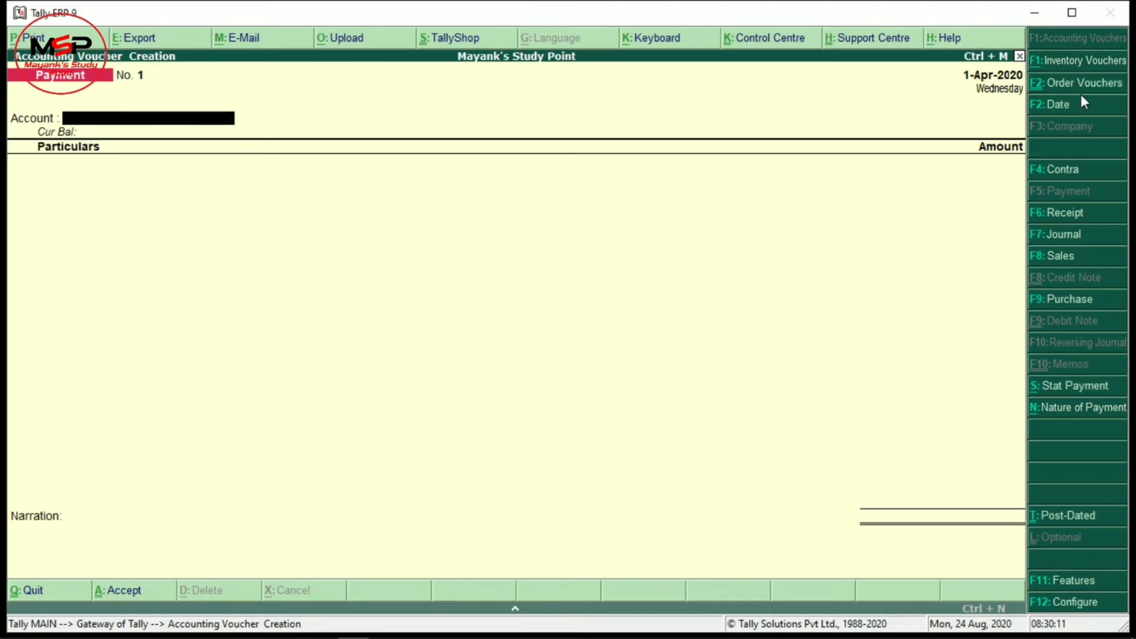
{"action": "key", "text": "ctrl+F2"}
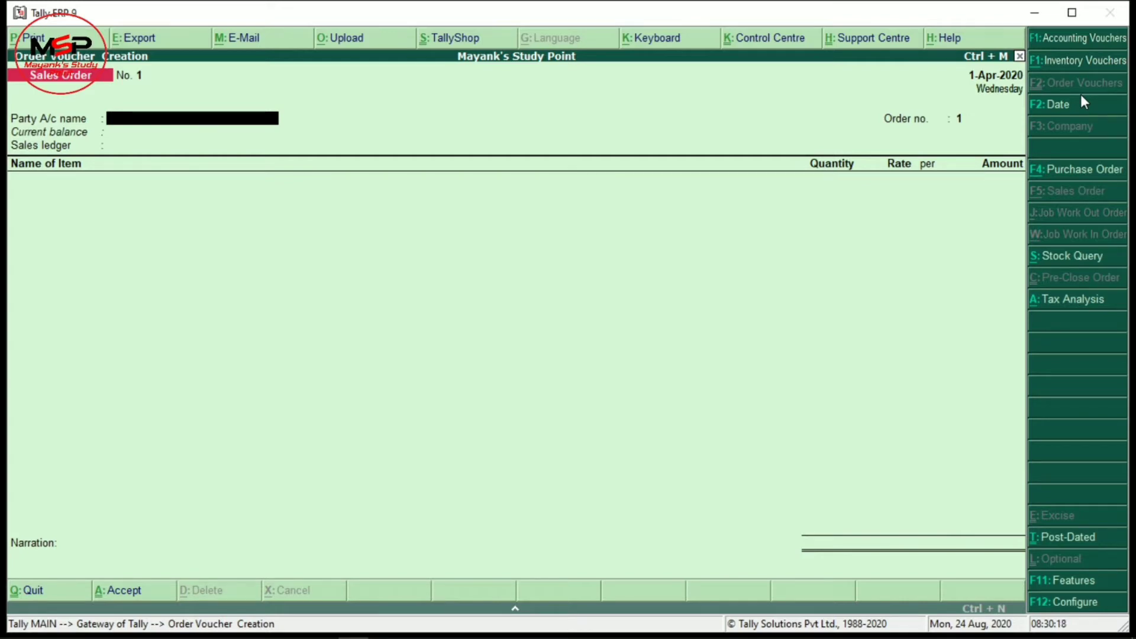
{"action": "key", "text": "F4"}
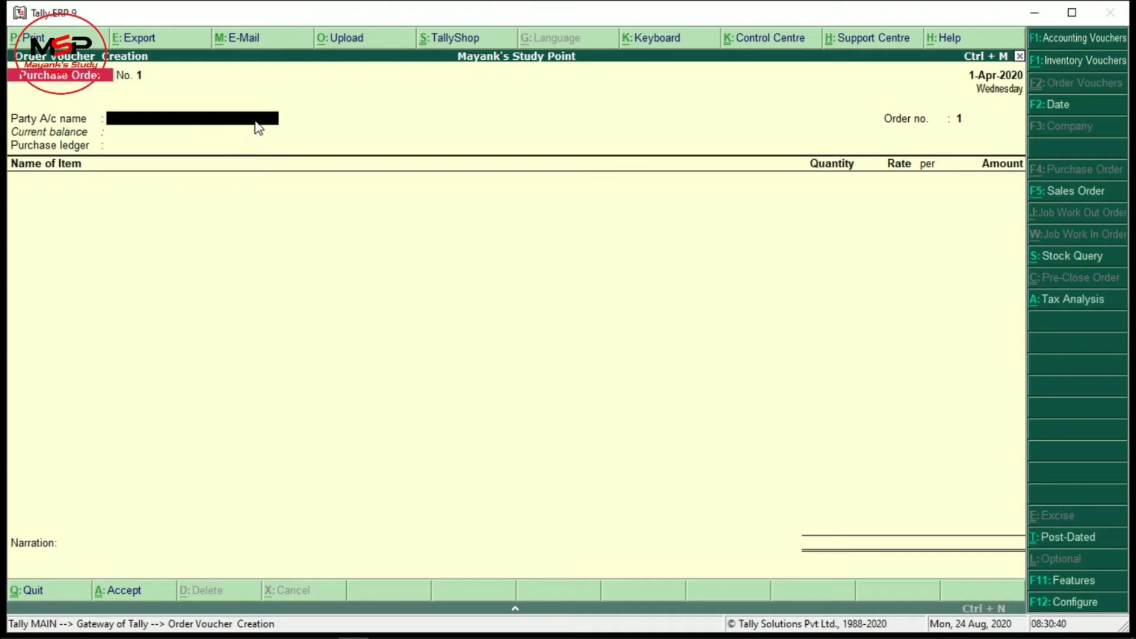
Start a new ledger named Xyz for the order's party account and place it under Sundry Creditors
{"action": "key", "text": "alt+c"}
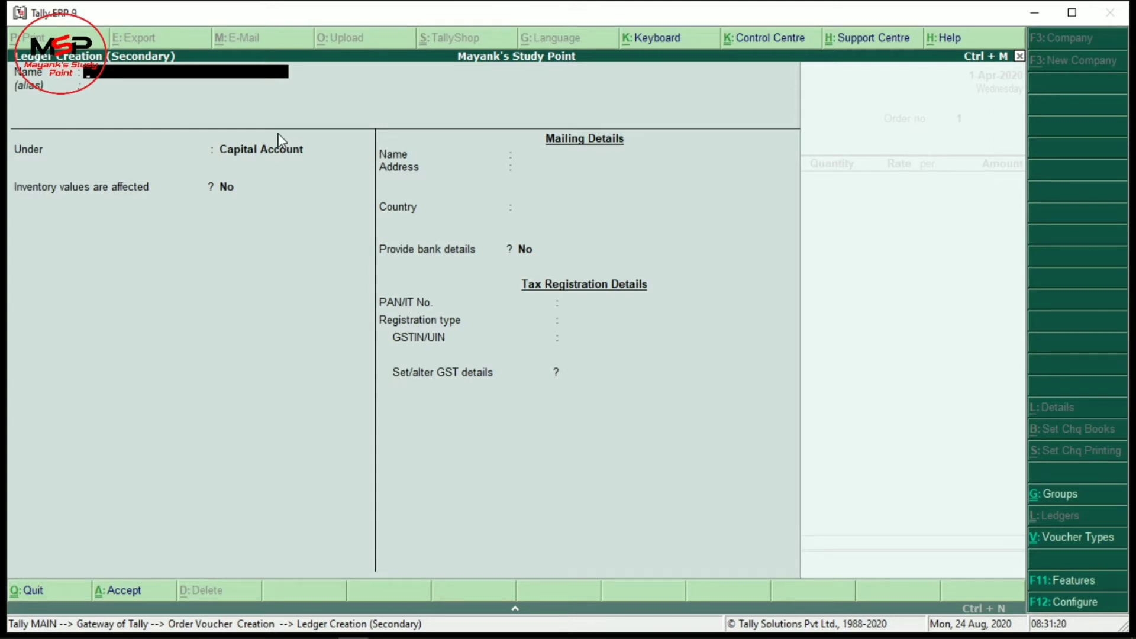
{"action": "type", "text": "Xyz"}
{"action": "key", "text": "Return"}
{"action": "key", "text": "Return"}
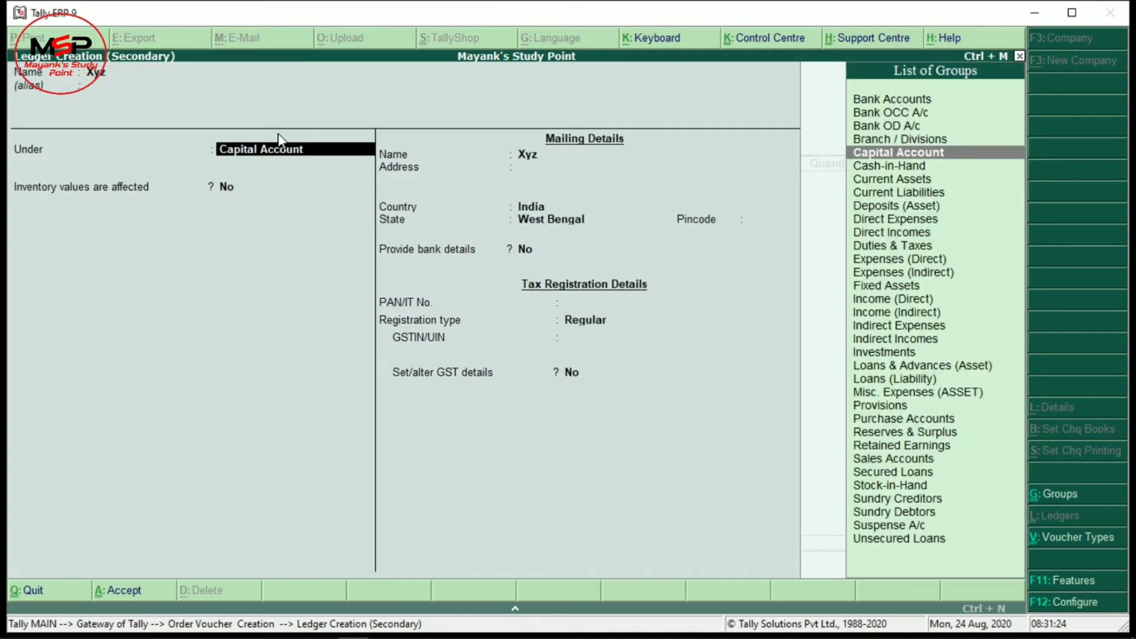
{"action": "type", "text": "Sun"}
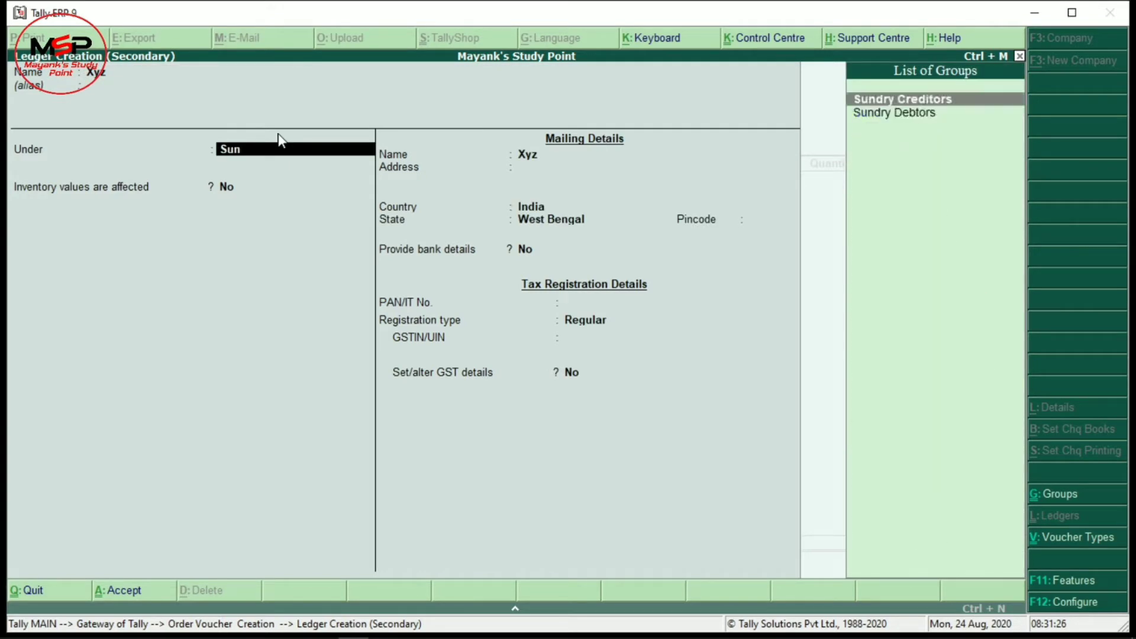
{"action": "key", "text": "Return"}
Save the Xyz ledger with its default details, and accept the supplier details and order number 1 on the purchase order
{"action": "key", "text": "Return"}
{"action": "key", "text": "Return"}
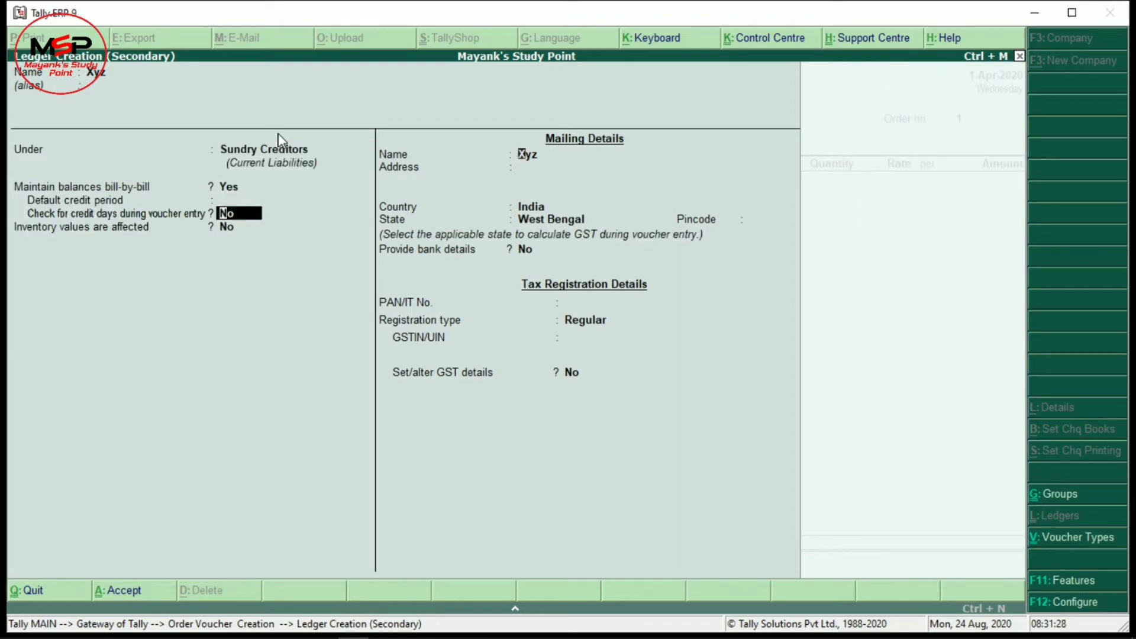
{"action": "key", "text": "Return"}
{"action": "key", "text": "Return"}
{"action": "key", "text": "Return"}
{"action": "key", "text": "Return"}
{"action": "key", "text": "Return"}
{"action": "key", "text": "Return"}
{"action": "key", "text": "Return"}
{"action": "key", "text": "Return"}
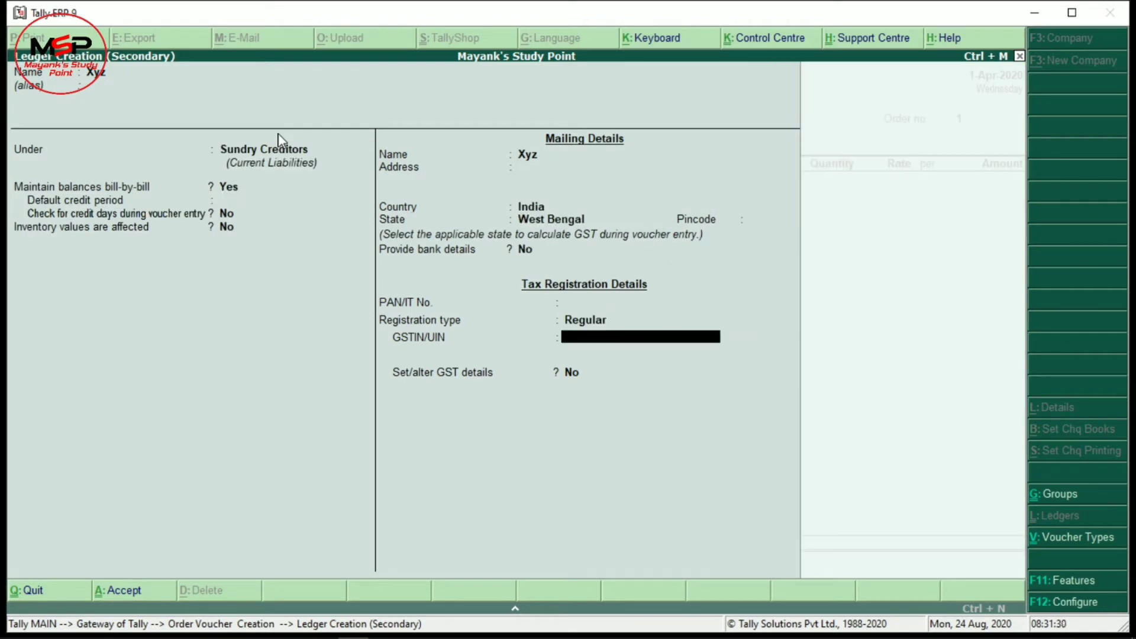
{"action": "key", "text": "ctrl+a"}
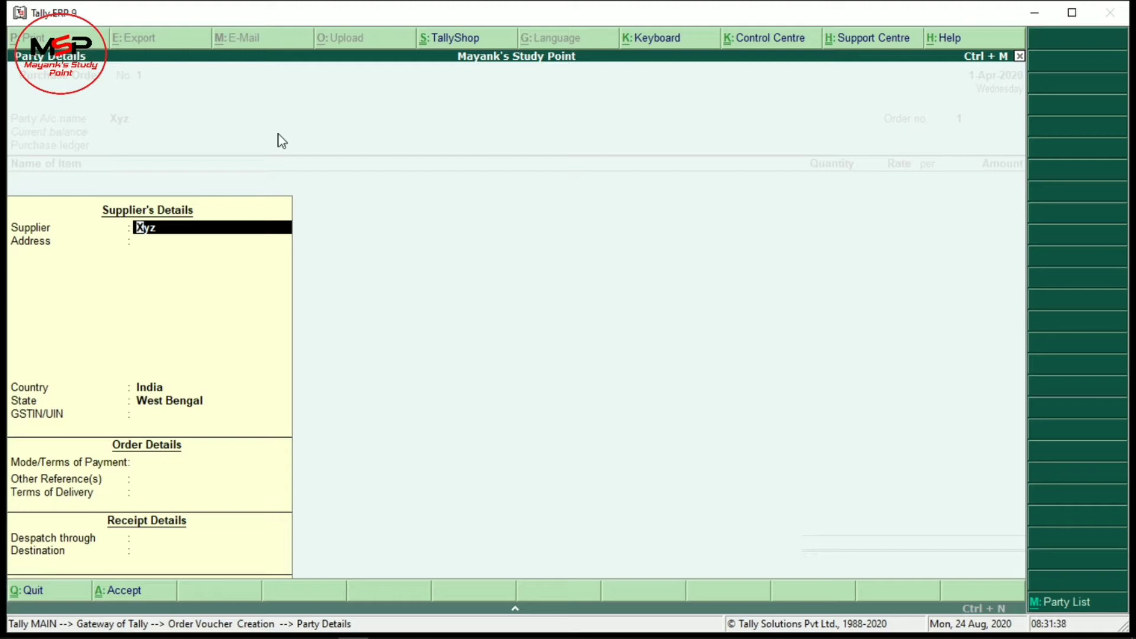
{"action": "key", "text": "ctrl+a"}
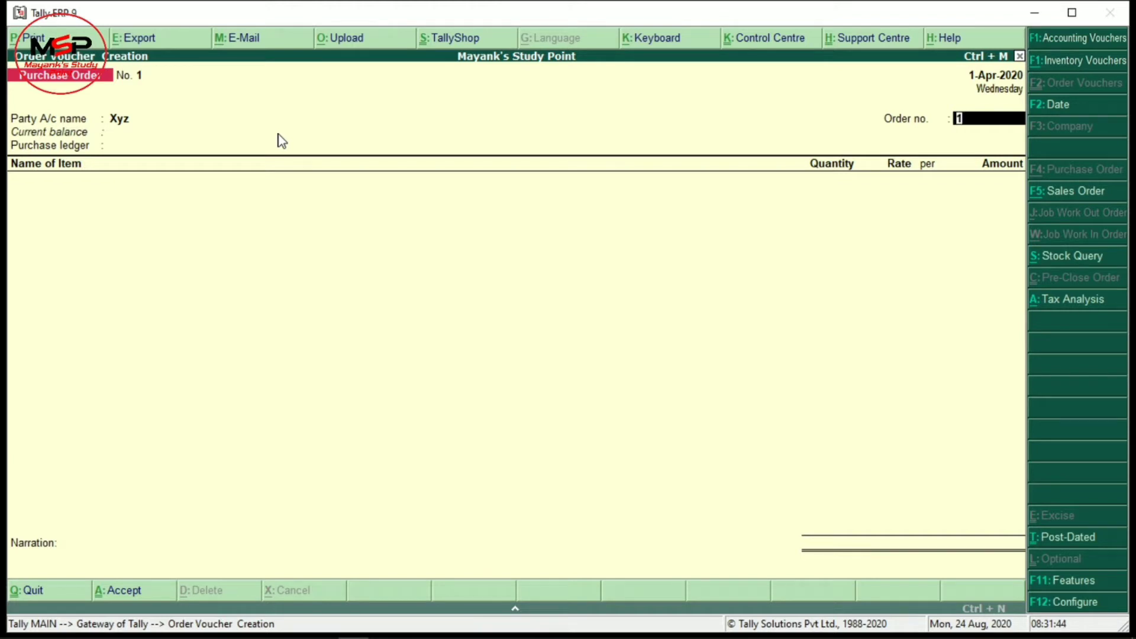
{"action": "key", "text": "Return"}
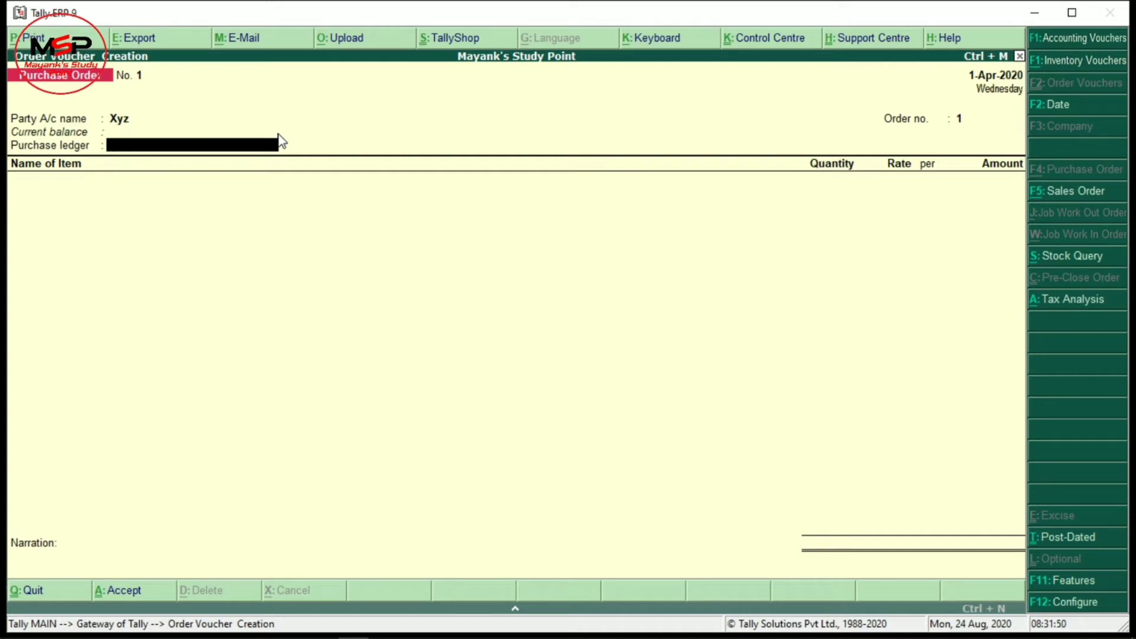
Start a new ledger named Purchase for the order's purchase ledger and place it under Purchase Accounts
{"action": "key", "text": "alt+c"}
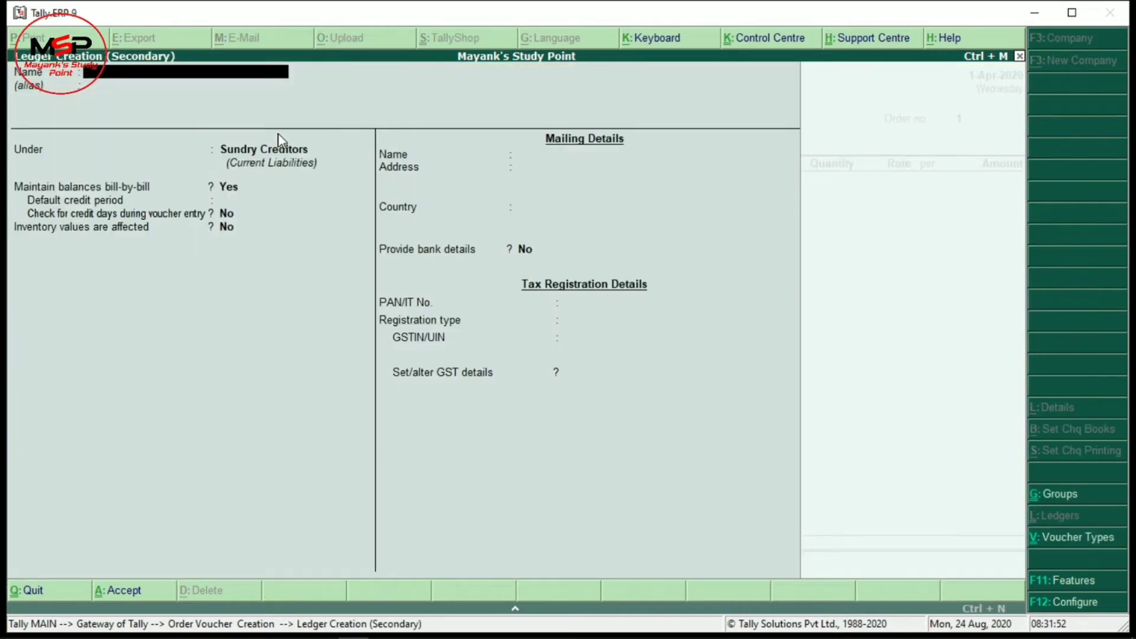
{"action": "type", "text": "Purchase"}
{"action": "key", "text": "Return"}
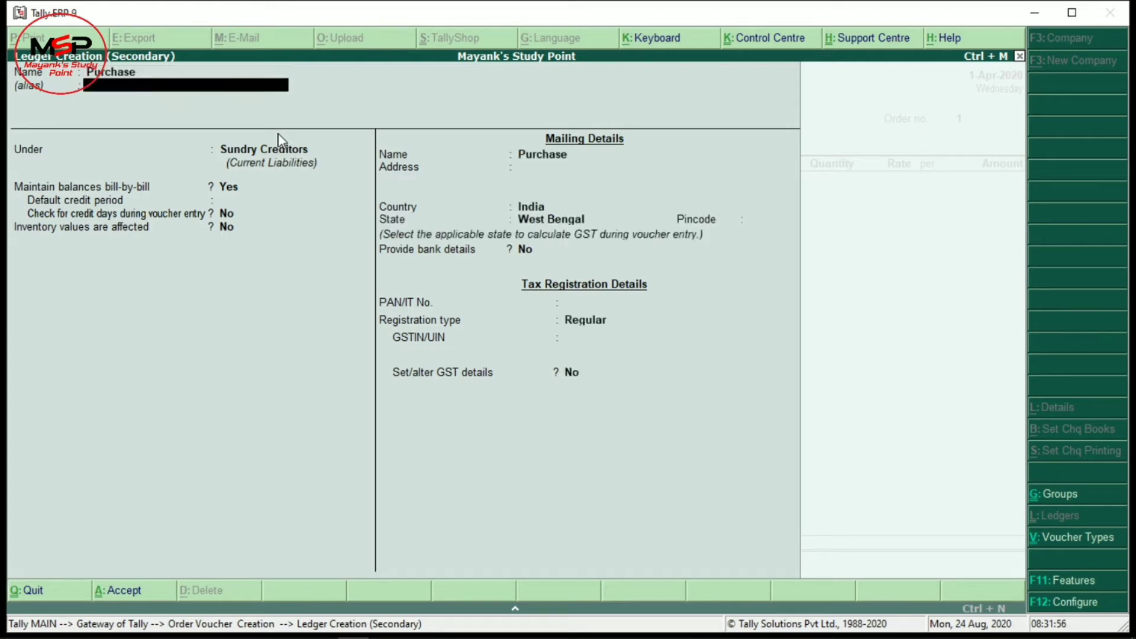
{"action": "key", "text": "Return"}
{"action": "type", "text": "Pur"}
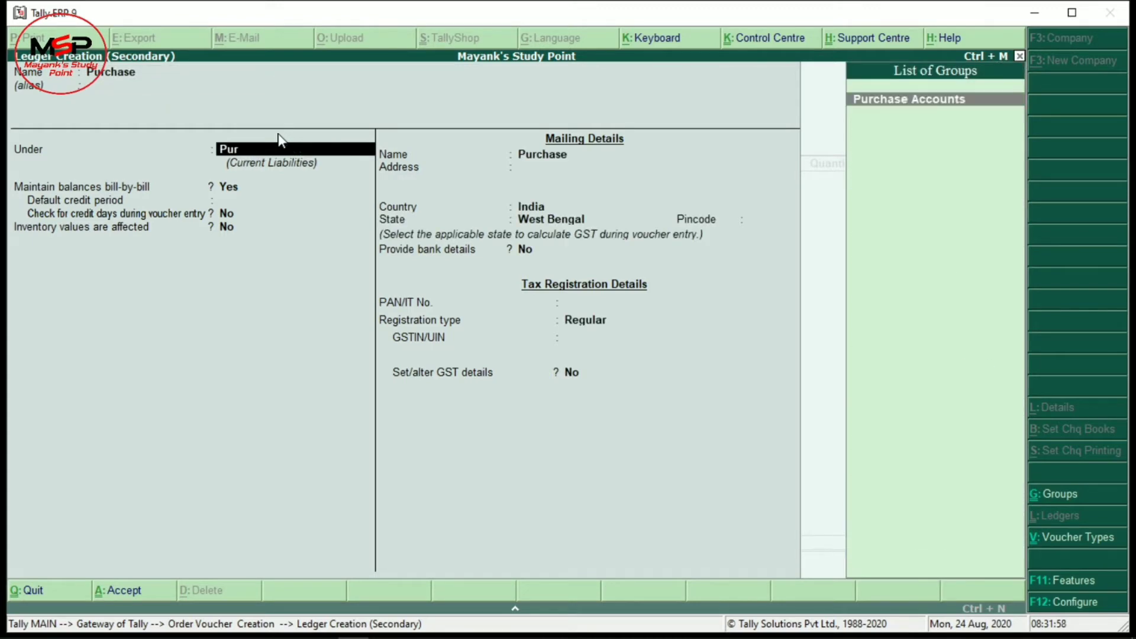
{"action": "key", "text": "Return"}
Keep GST applicable, set the Purchase ledger's type of supply to Goods and save the ledger
{"action": "key", "text": "Return"}
{"action": "key", "text": "Return"}
{"action": "key", "text": "Return"}
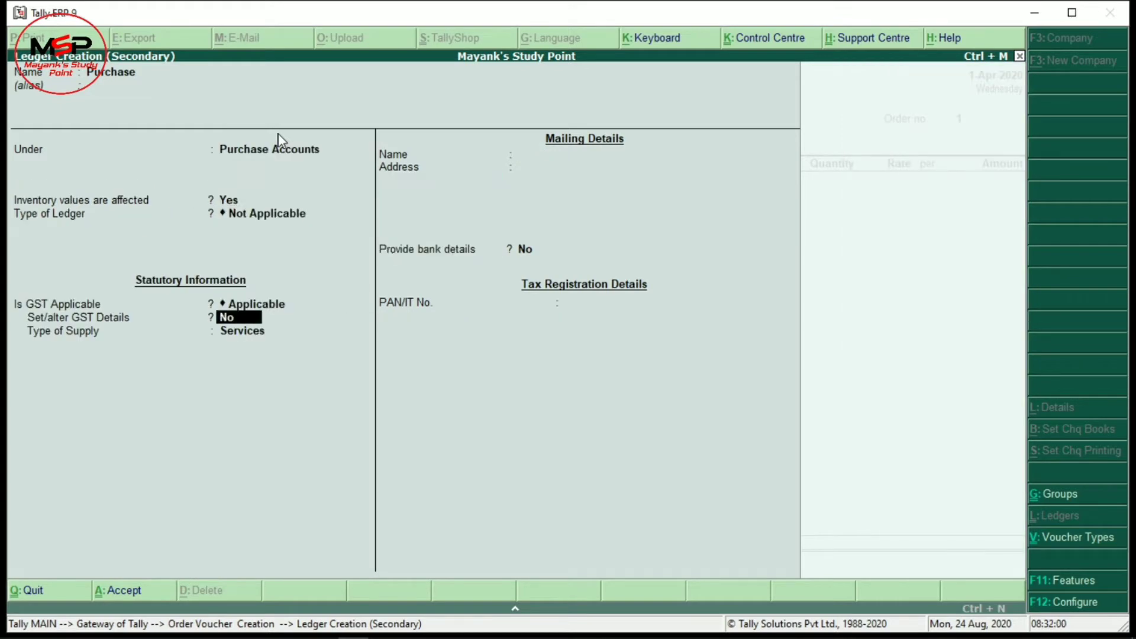
{"action": "key", "text": "Return"}
{"action": "key", "text": "Up"}
{"action": "key", "text": "Return"}
{"action": "key", "text": "Return"}
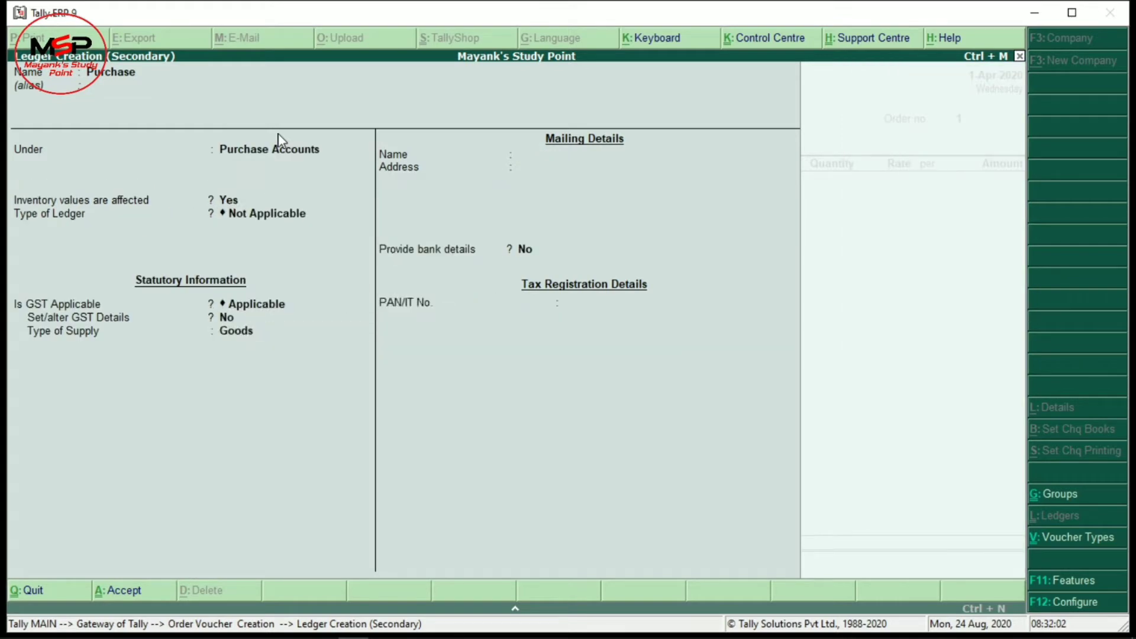
{"action": "key", "text": "Return"}
{"action": "key", "text": "Return"}
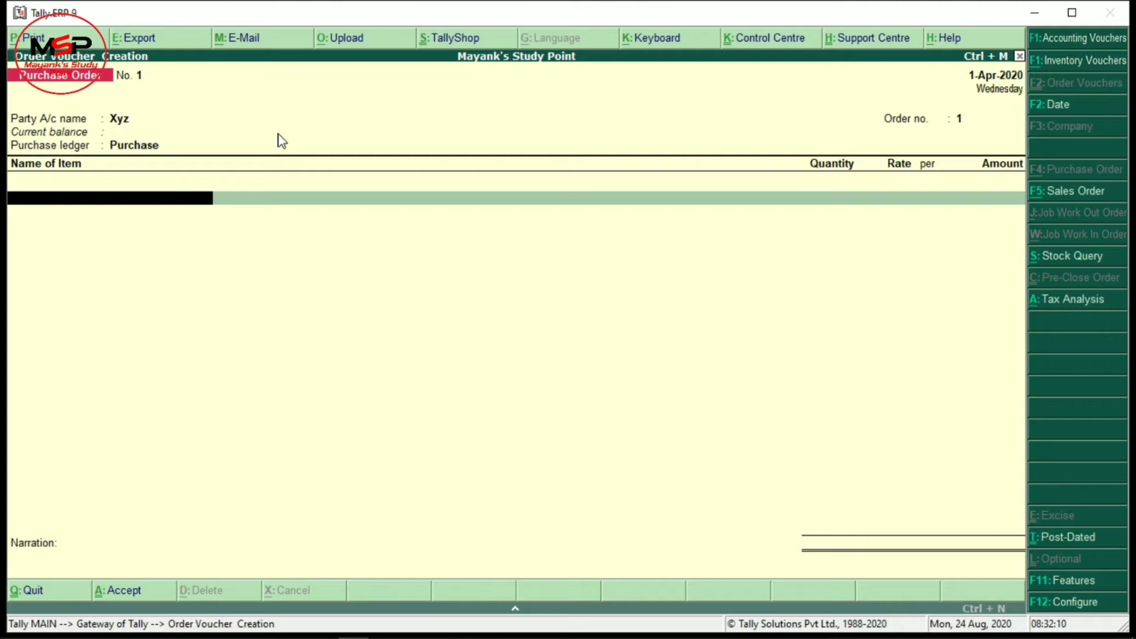
Set the purchase order's voucher date to 1-7-2020
{"action": "key", "text": "F2"}
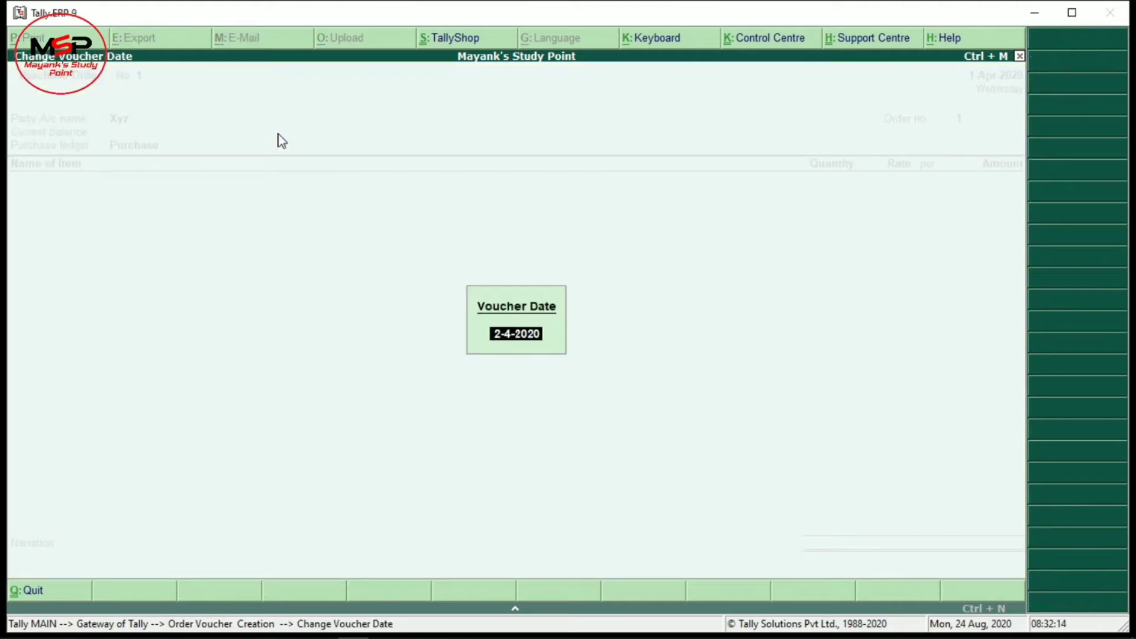
{"action": "type", "text": "1-7-2020"}
{"action": "key", "text": "Return"}
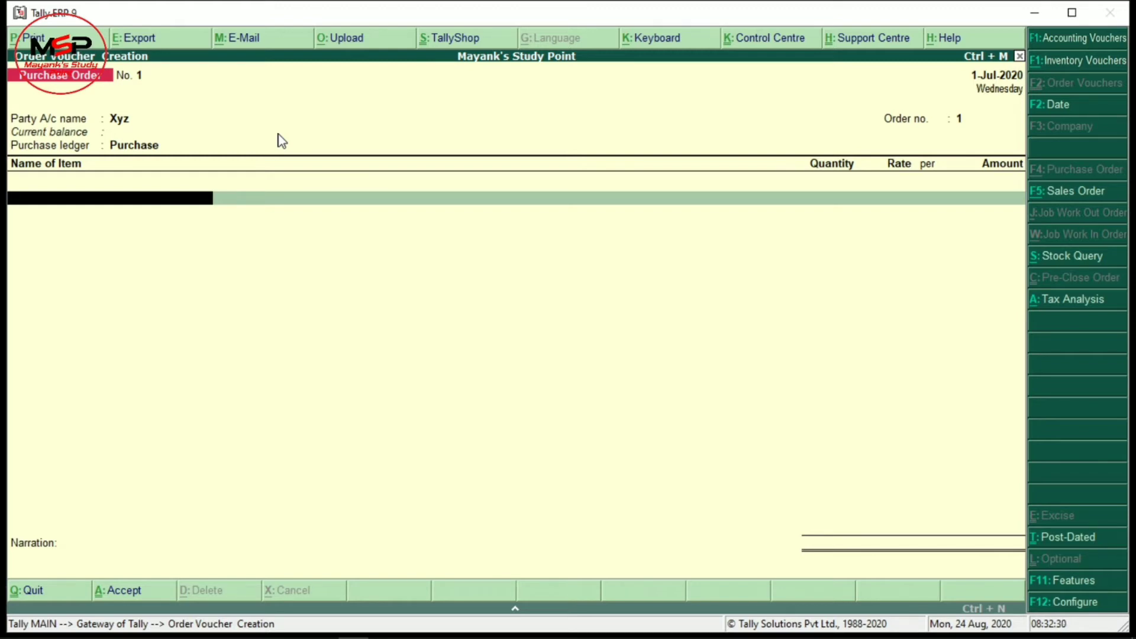
Start a new stock item named Copy for the order's first item line
{"action": "key", "text": "alt+c"}
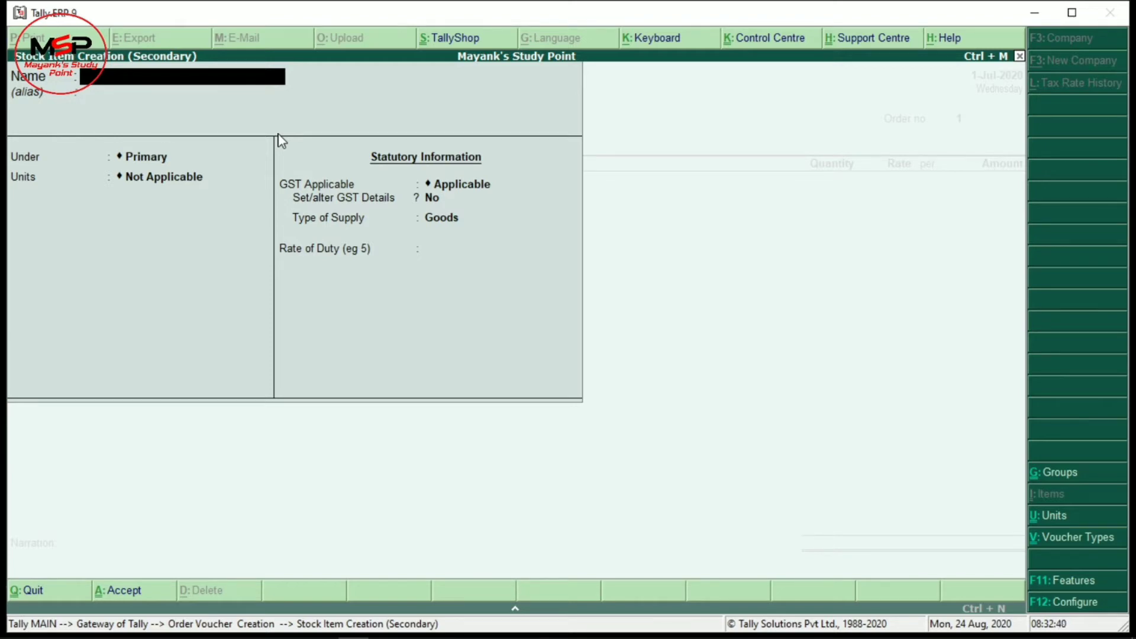
{"action": "type", "text": "Copy"}
{"action": "key", "text": "Return"}
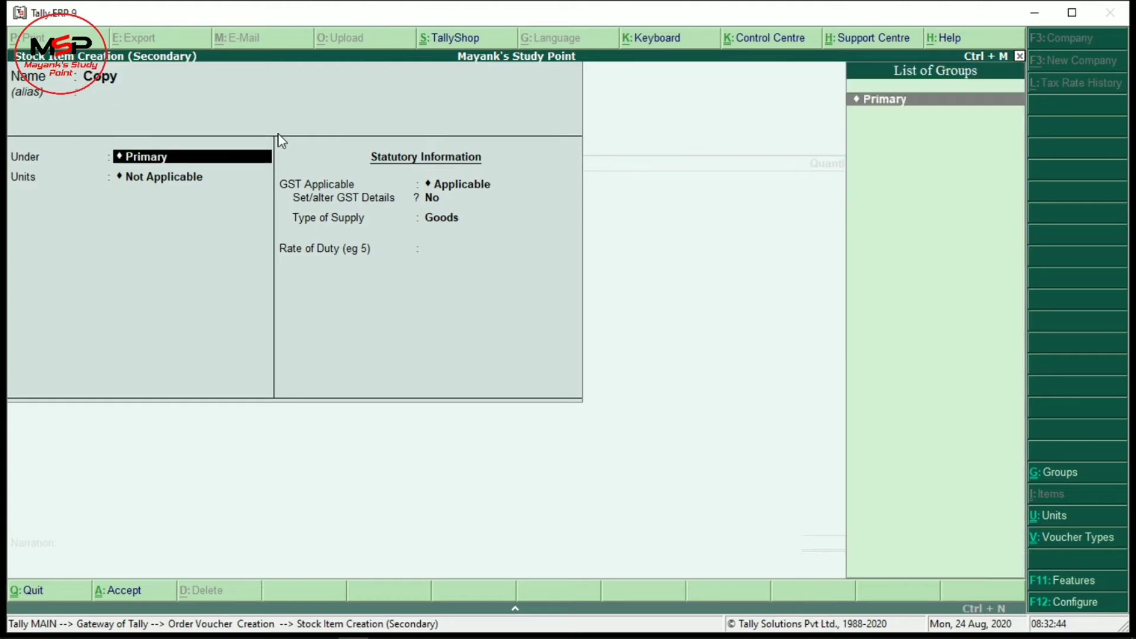
Start a new stock group named Classmate under Primary, with item quantities added and GST details set to Yes
{"action": "key", "text": "alt+c"}
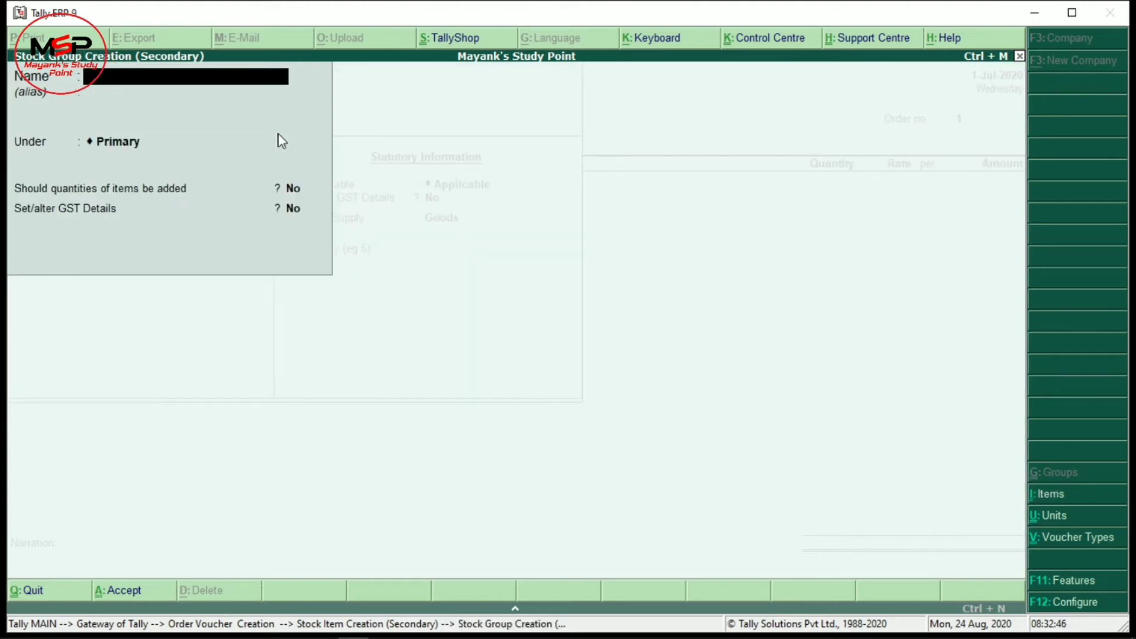
{"action": "type", "text": "Classmate"}
{"action": "key", "text": "Return"}
{"action": "key", "text": "Return"}
{"action": "key", "text": "Return"}
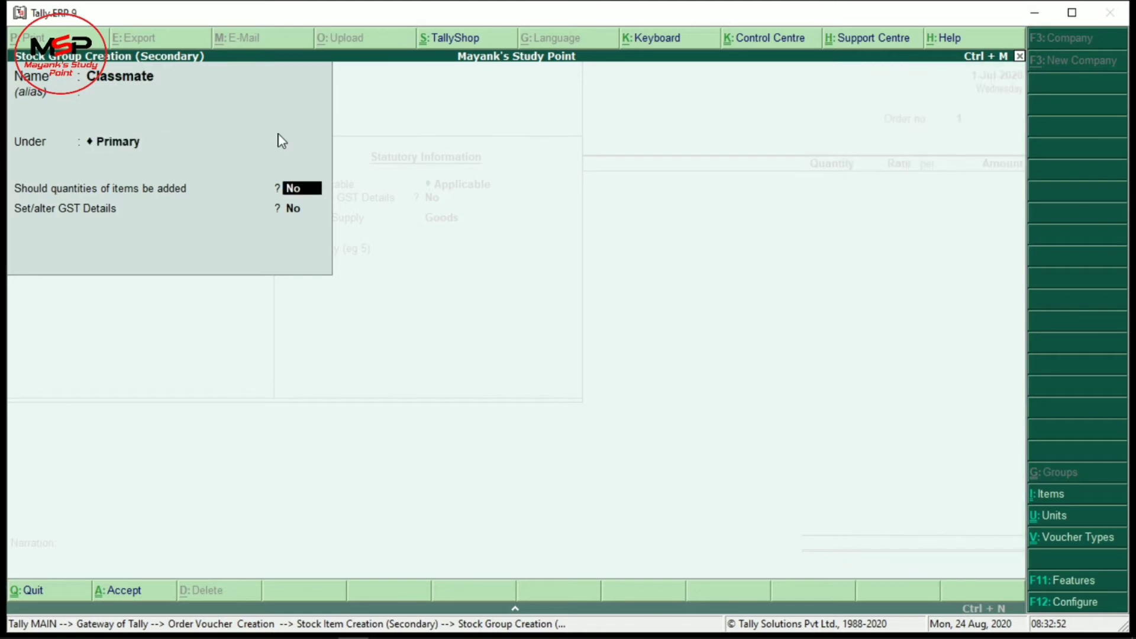
{"action": "type", "text": "y"}
{"action": "key", "text": "Return"}
{"action": "type", "text": "y"}
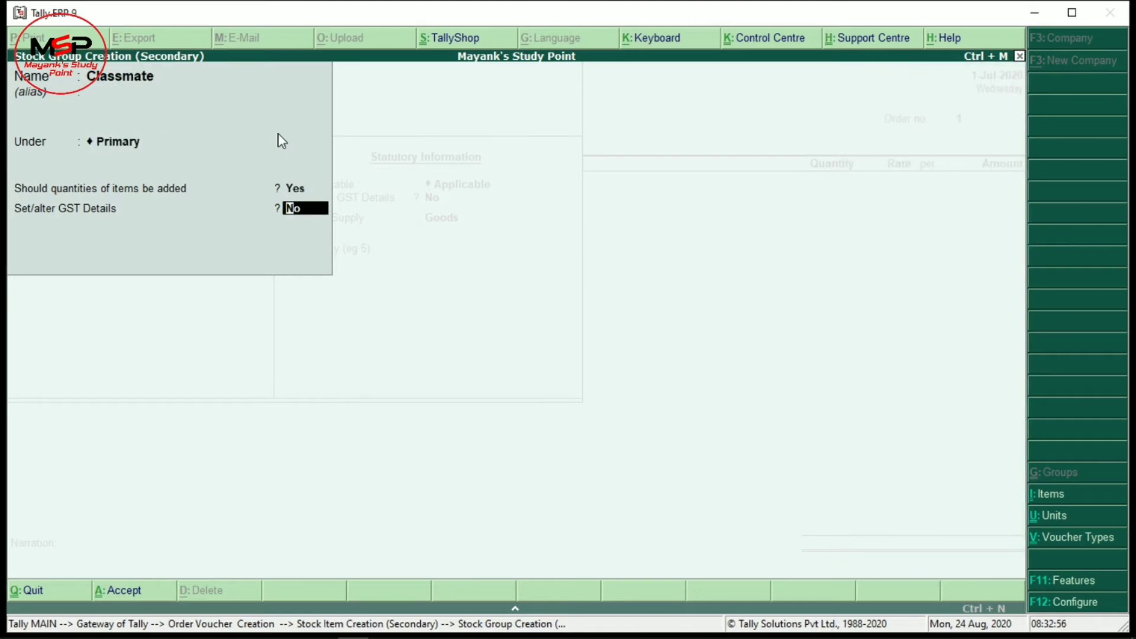
{"action": "key", "text": "Return"}
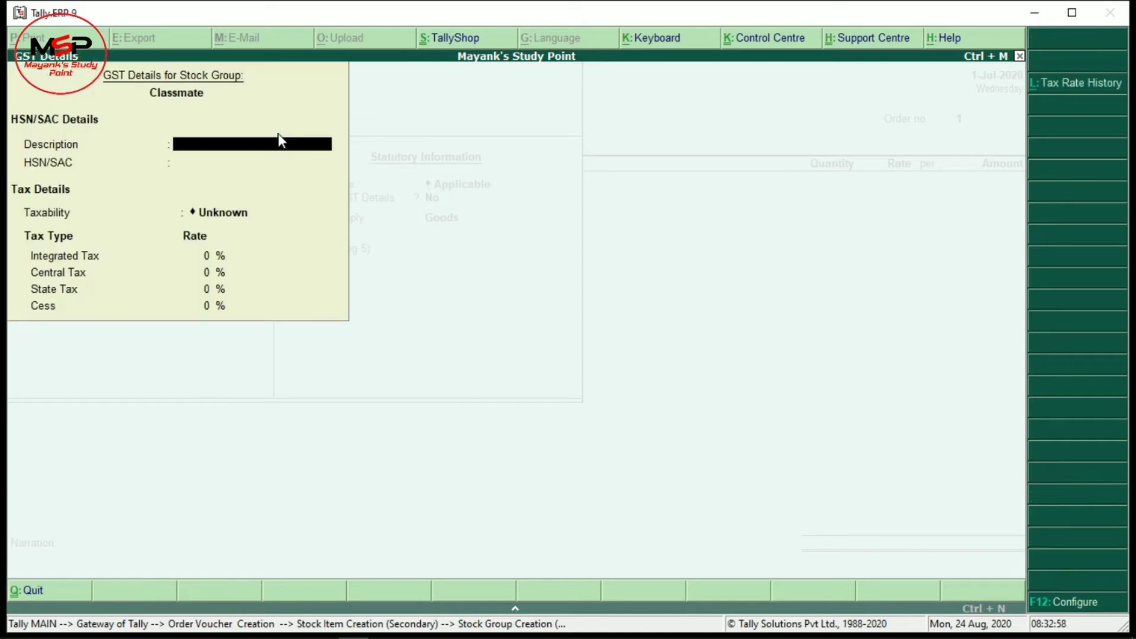
Enter White Copy as the Classmate group's GST description, leave HSN/SAC blank and set its taxability to Taxable
{"action": "type", "text": "White Copy"}
{"action": "key", "text": "Return"}
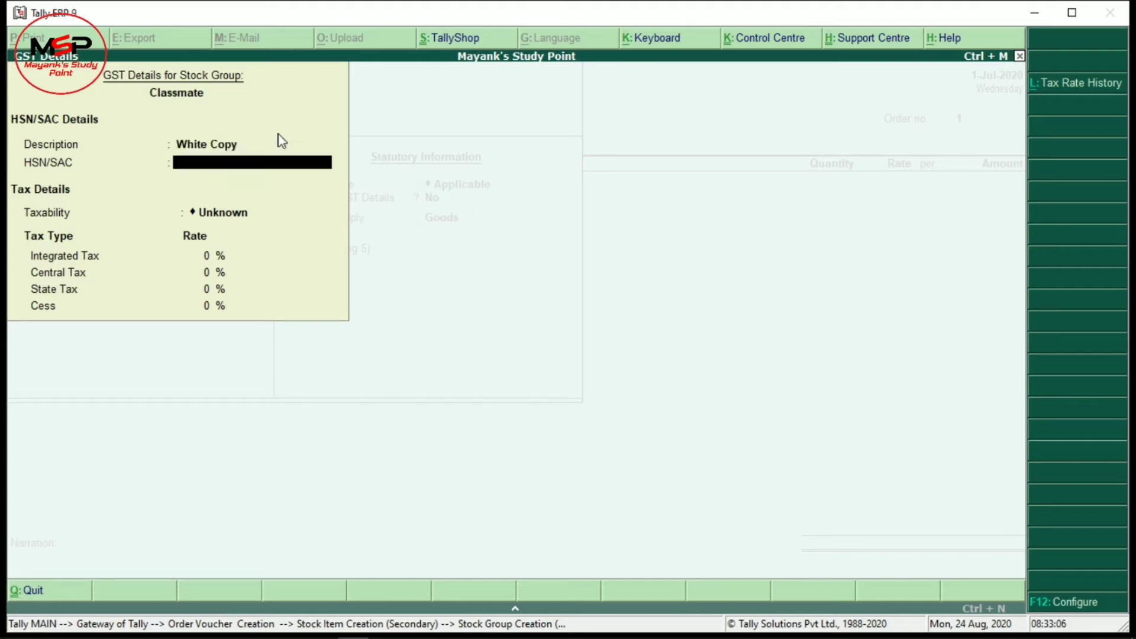
{"action": "key", "text": "Return"}
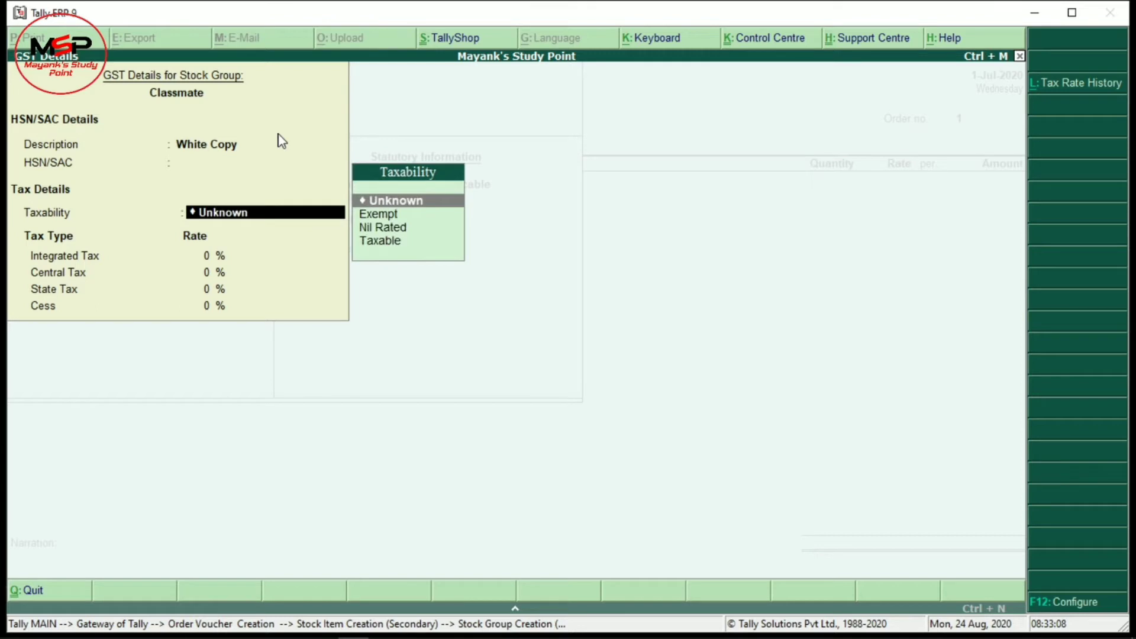
{"action": "key", "text": "Down"}
{"action": "key", "text": "Down"}
{"action": "key", "text": "Down"}
{"action": "key", "text": "Return"}
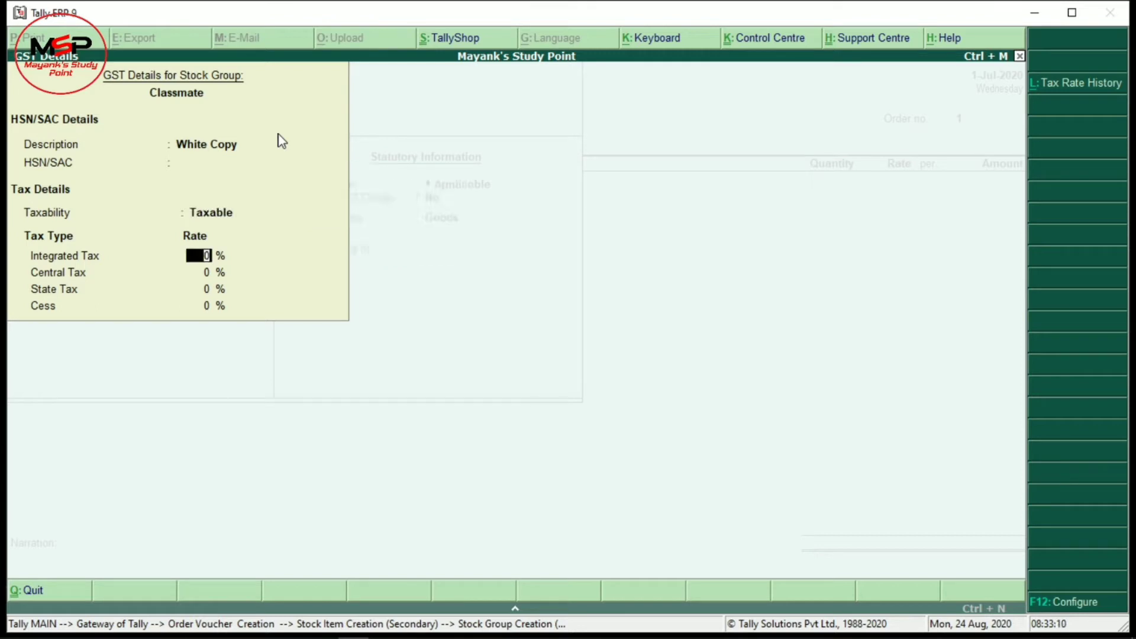
Set the group's tax rates to 18% integrated, 9% central and 9% state, and save Classmate as the Copy item's group
{"action": "type", "text": "18"}
{"action": "key", "text": "Return"}
{"action": "type", "text": "9"}
{"action": "key", "text": "Return"}
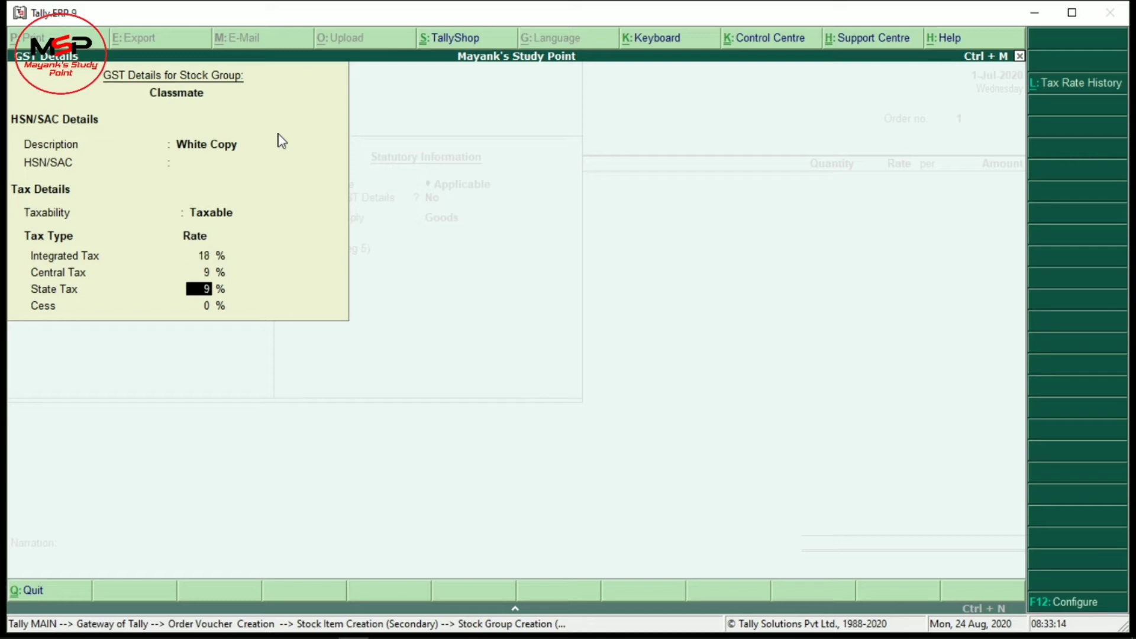
{"action": "type", "text": "9"}
{"action": "key", "text": "Return"}
{"action": "key", "text": "Return"}
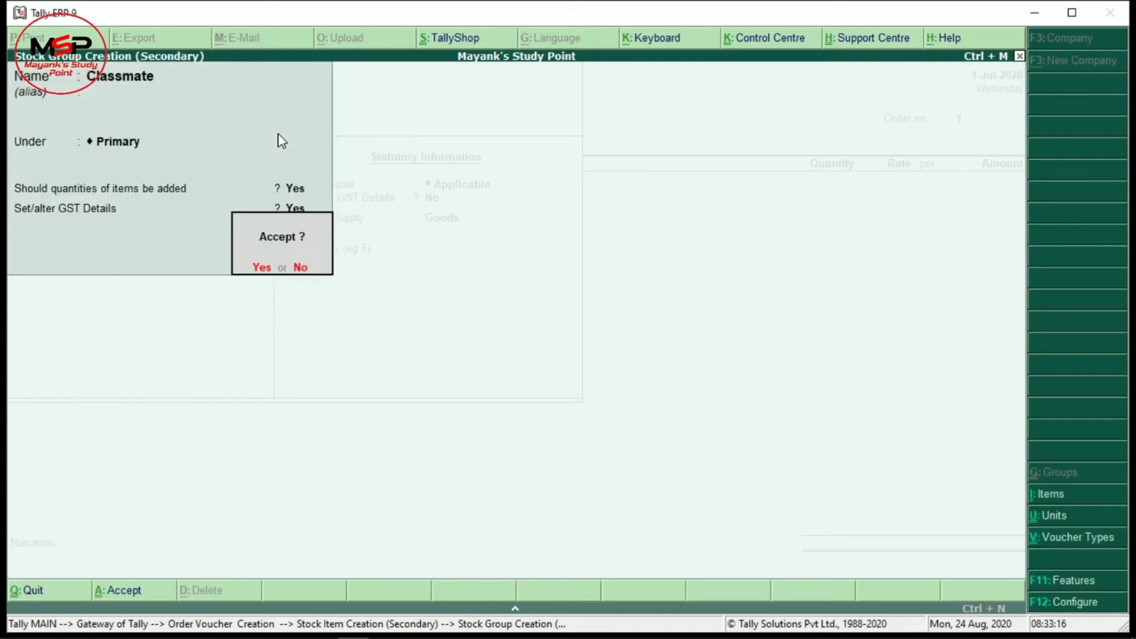
{"action": "key", "text": "Return"}
{"action": "key", "text": "Return"}
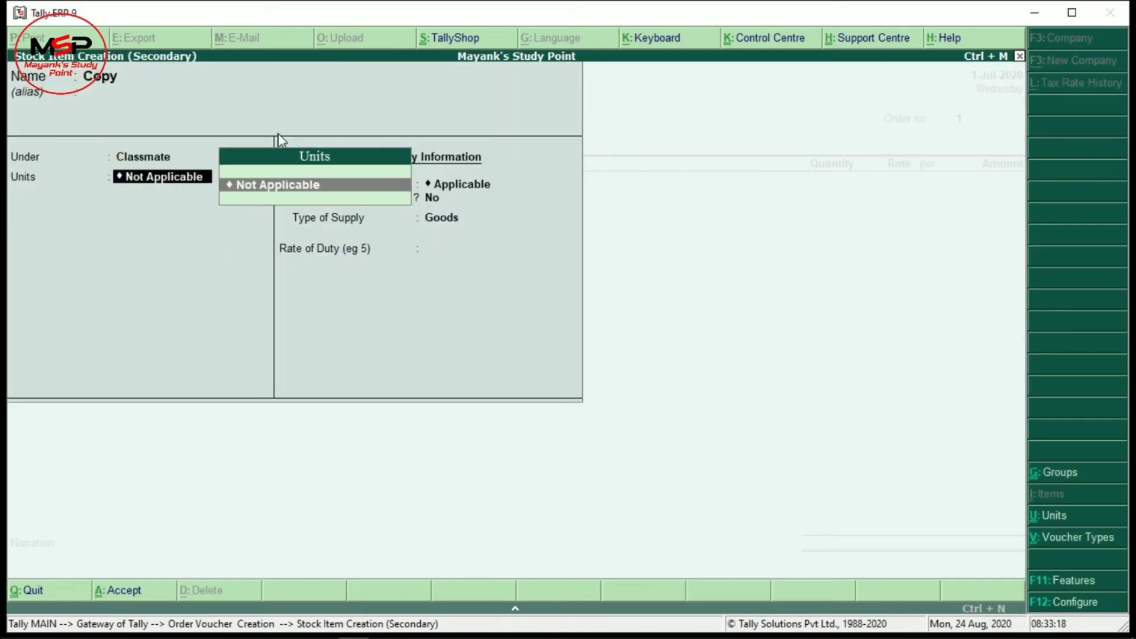
Create a simple unit with symbol nos, quantity code NOS-NUMBERS and 0 decimal places for the Copy item
{"action": "key", "text": "alt+c"}
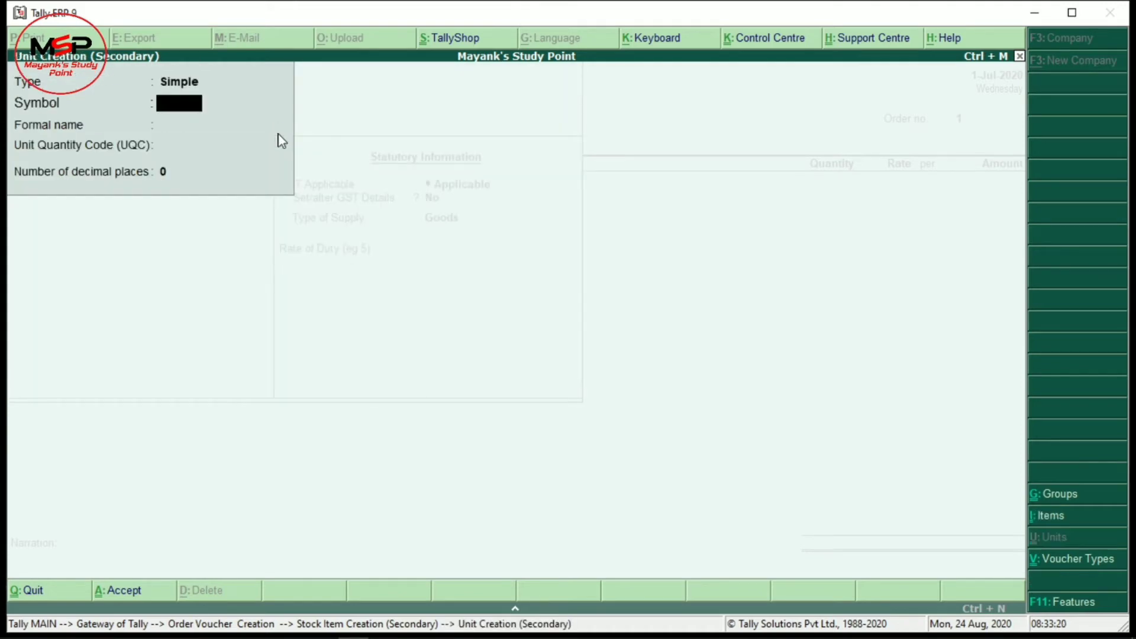
{"action": "type", "text": "nos"}
{"action": "key", "text": "Return"}
{"action": "key", "text": "Return"}
{"action": "type", "text": "nos"}
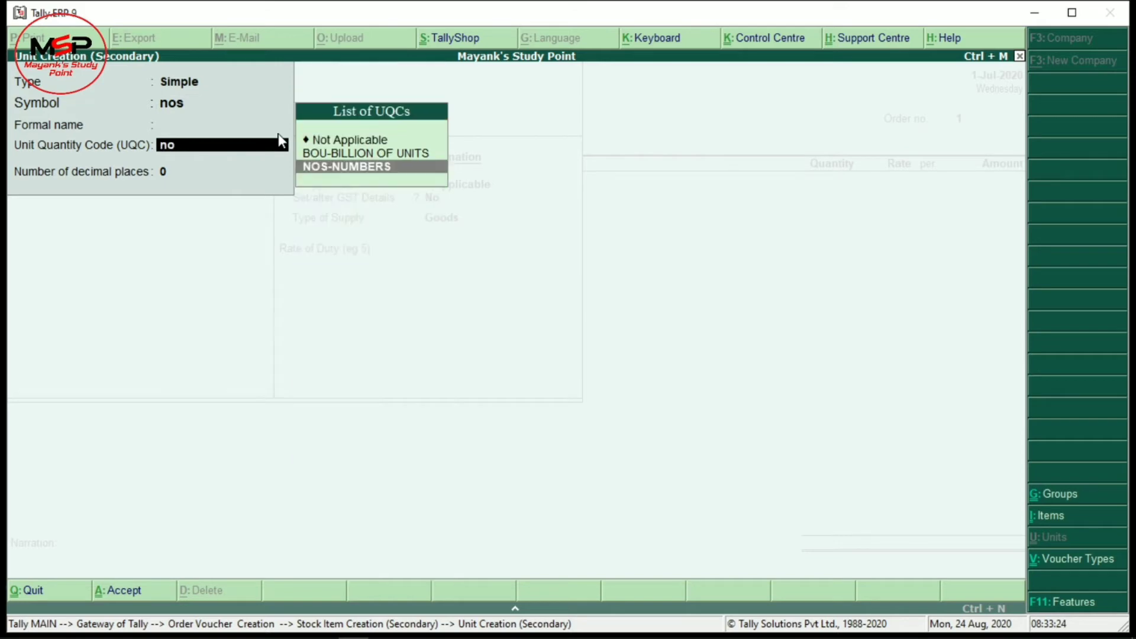
{"action": "key", "text": "Return"}
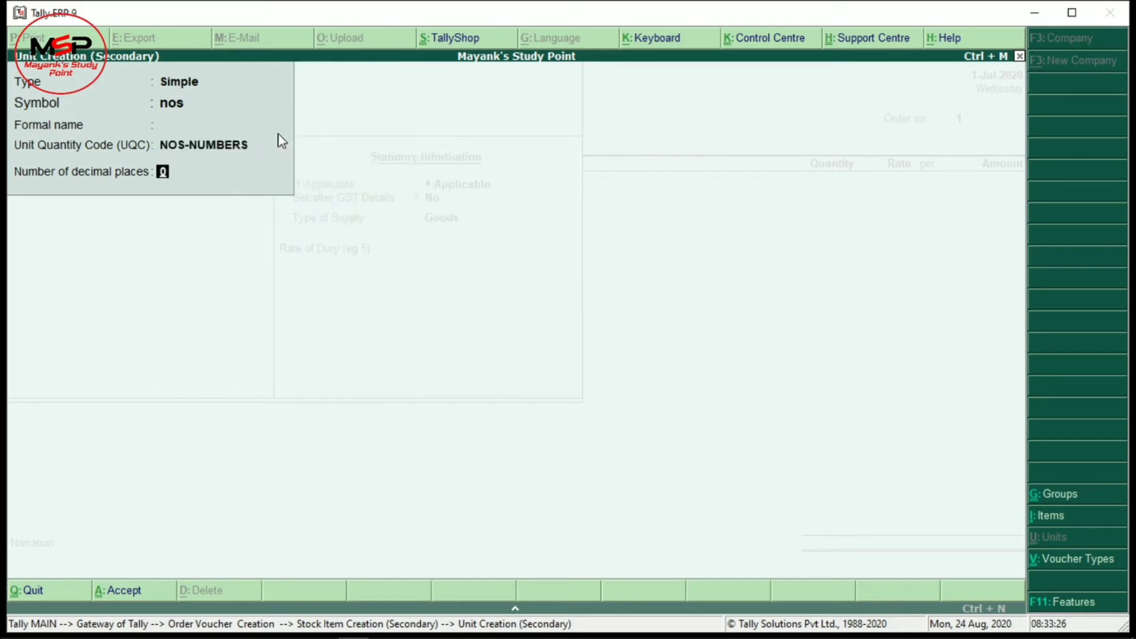
{"action": "key", "text": "Return"}
{"action": "key", "text": "Return"}
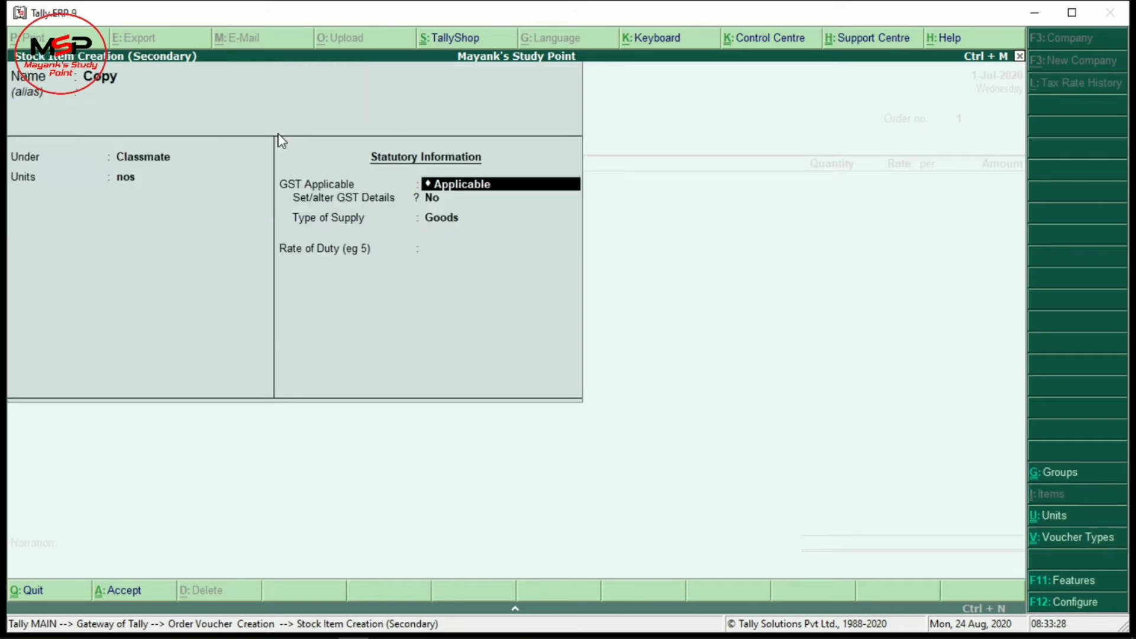
Enable GST details for the Copy item, describe it as White Copy and make it Taxable, calculated on value
{"action": "key", "text": "Return"}
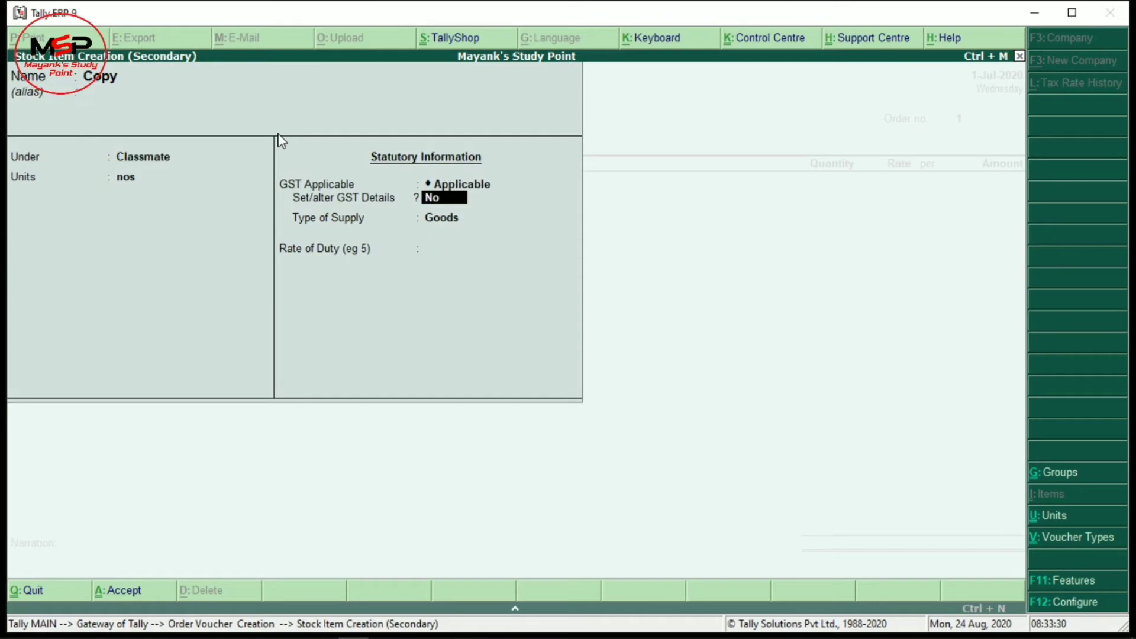
{"action": "type", "text": "y"}
{"action": "key", "text": "Return"}
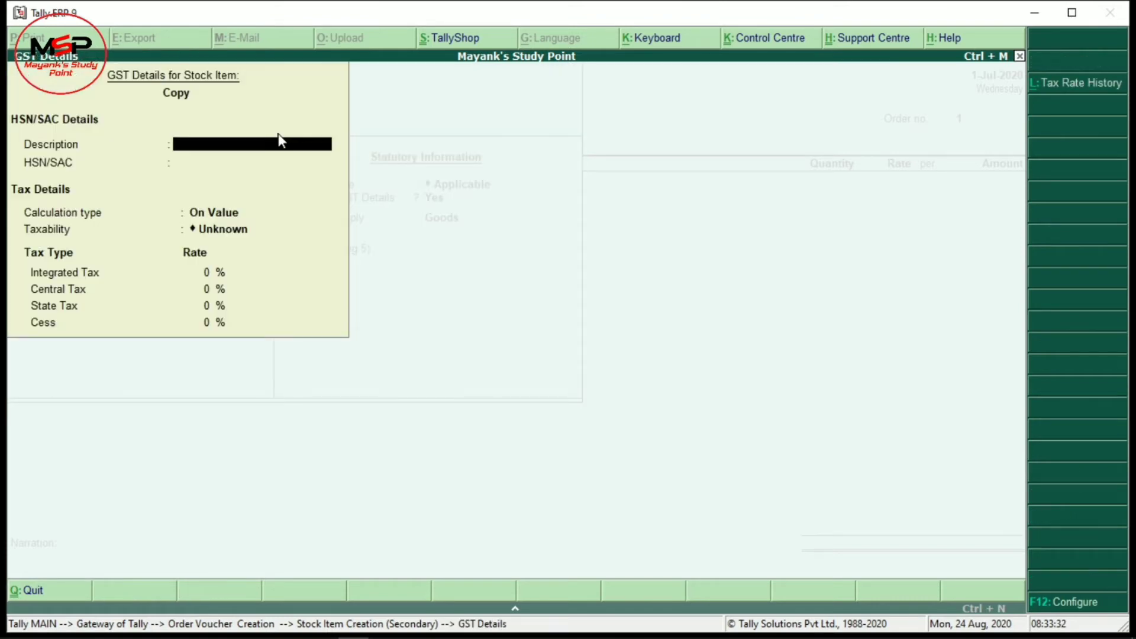
{"action": "type", "text": "White Copy"}
{"action": "key", "text": "Return"}
{"action": "key", "text": "Return"}
{"action": "key", "text": "Return"}
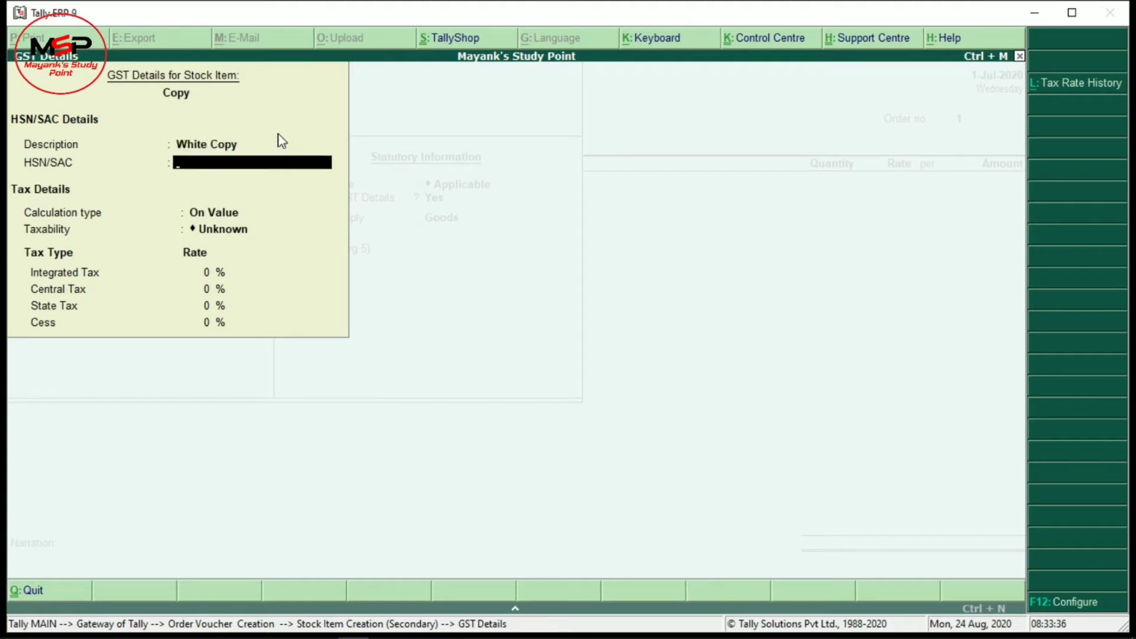
{"action": "key", "text": "Down"}
{"action": "key", "text": "Down"}
{"action": "key", "text": "Down"}
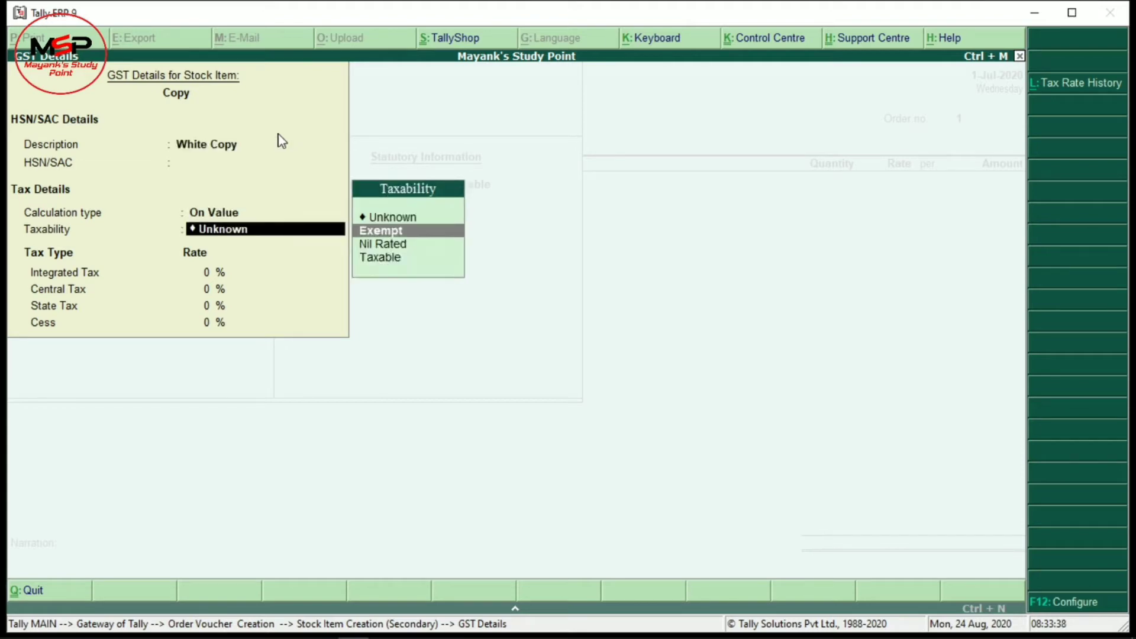
{"action": "key", "text": "Return"}
Set the Copy item's integrated tax rate to 18% with 9% central and 9% state tax, and save the item
{"action": "type", "text": "1"}
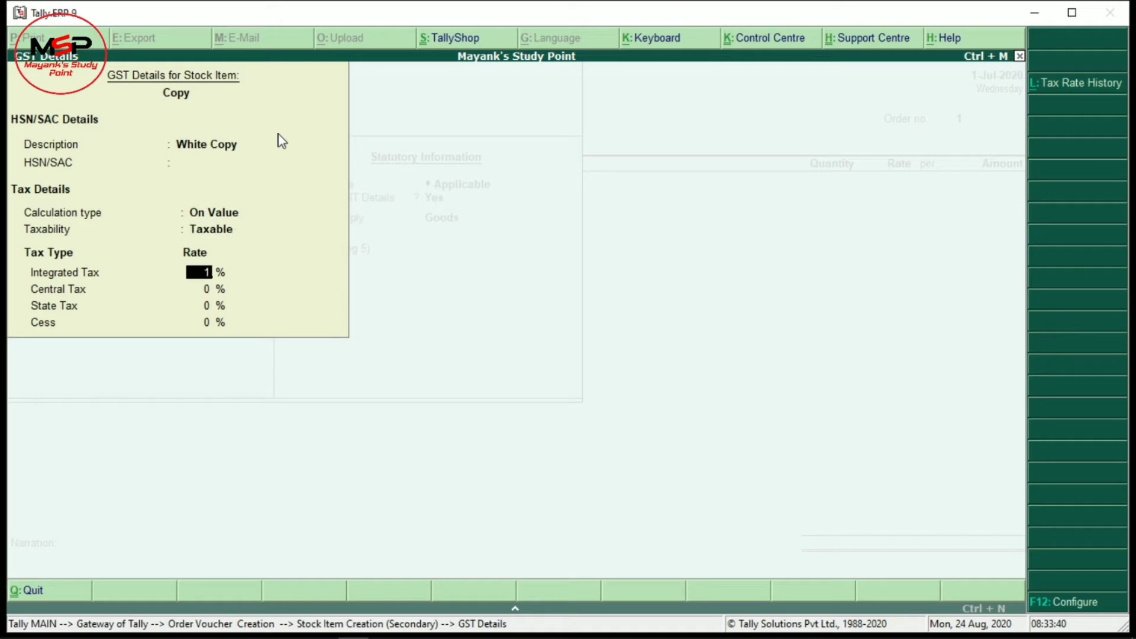
{"action": "type", "text": "8"}
{"action": "key", "text": "Return"}
{"action": "key", "text": "Return"}
{"action": "key", "text": "Return"}
{"action": "key", "text": "Return"}
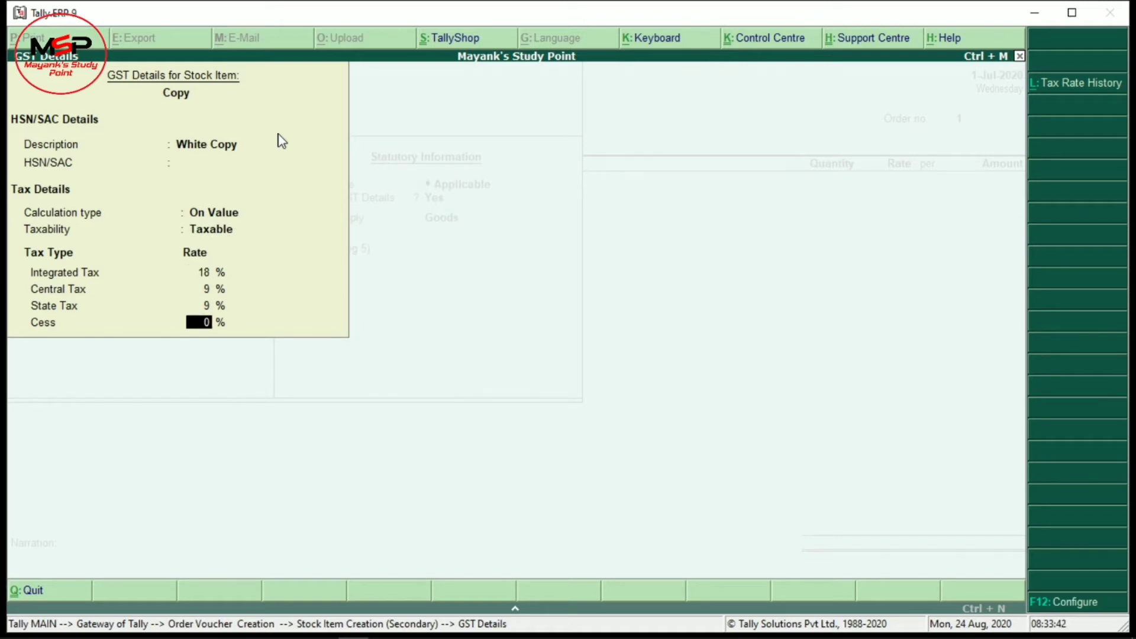
{"action": "key", "text": "Return"}
{"action": "key", "text": "Return"}
{"action": "key", "text": "Return"}
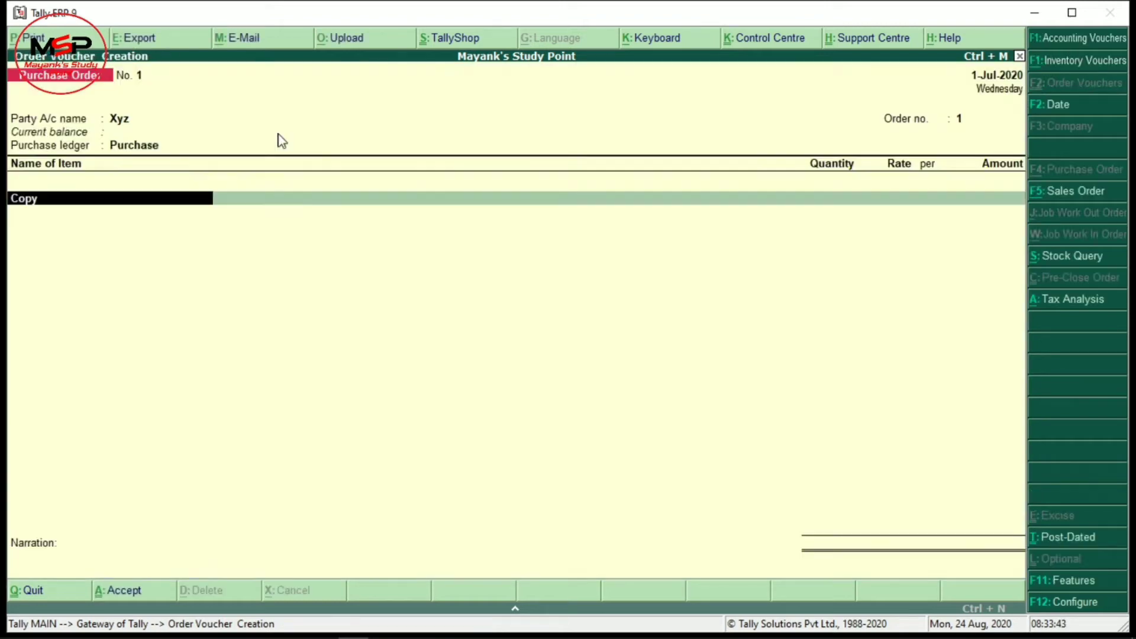
Allocate 100 nos of Copy at a rate of 200 per nos to the order, due on 1-Jul-2020
{"action": "key", "text": "Return"}
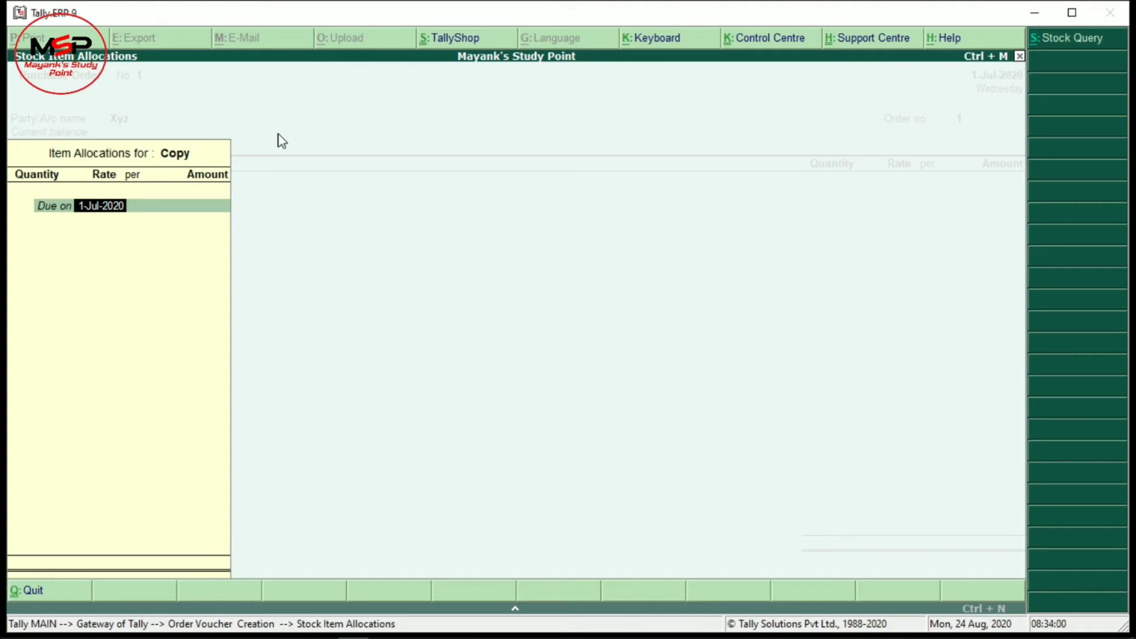
{"action": "key", "text": "Return"}
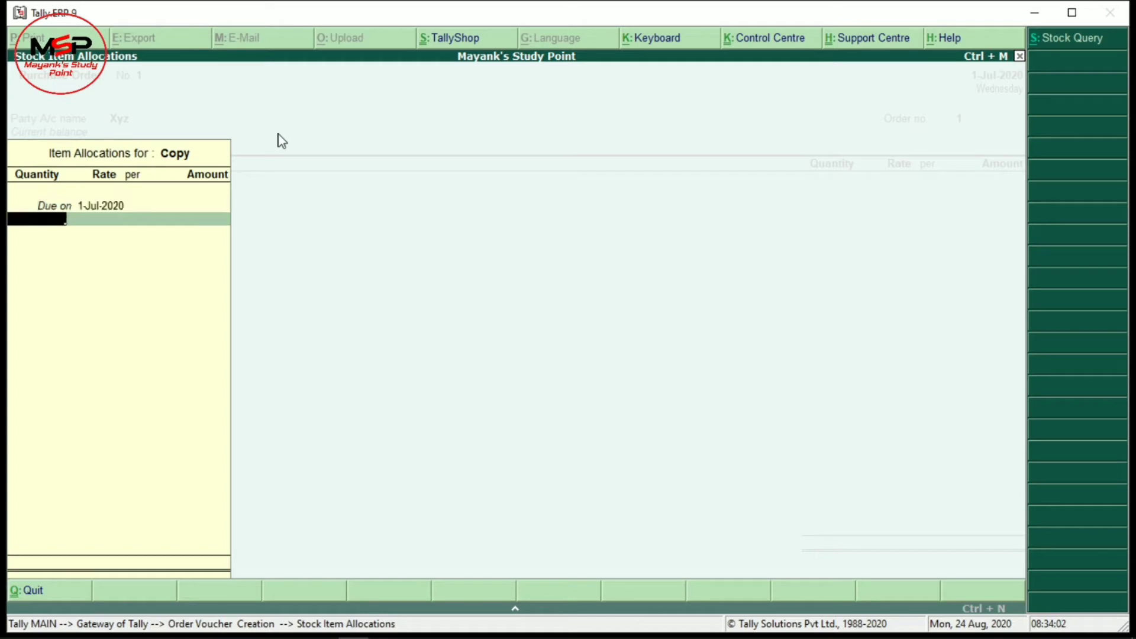
{"action": "type", "text": "100"}
{"action": "key", "text": "Return"}
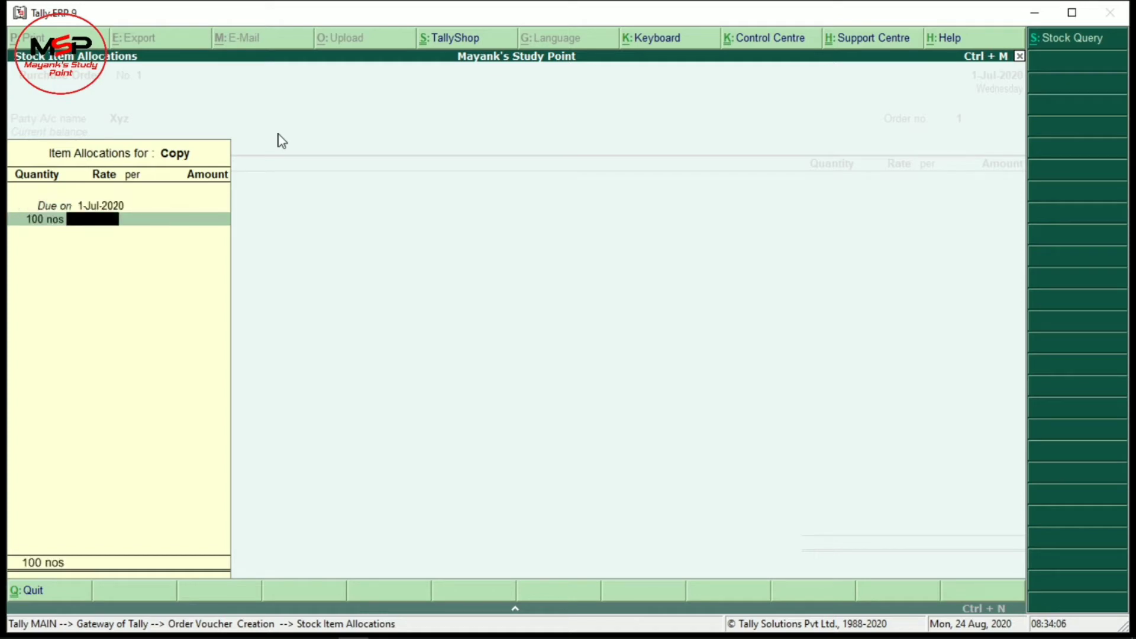
{"action": "type", "text": "200"}
{"action": "key", "text": "Return"}
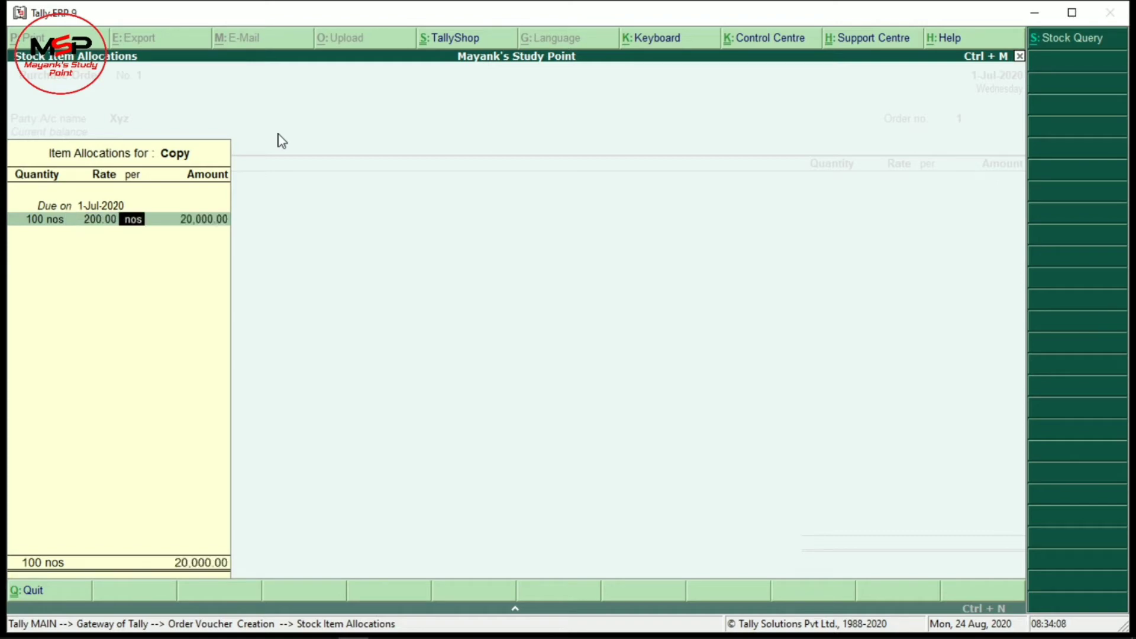
{"action": "key", "text": "Return"}
{"action": "key", "text": "Return"}
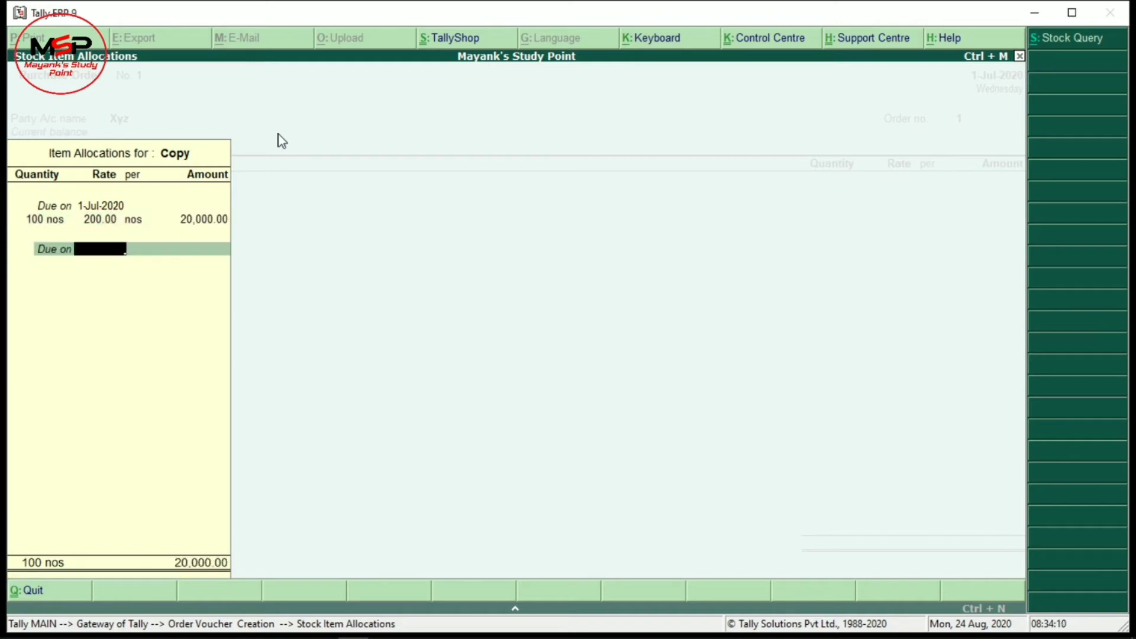
{"action": "key", "text": "Return"}
{"action": "key", "text": "Return"}
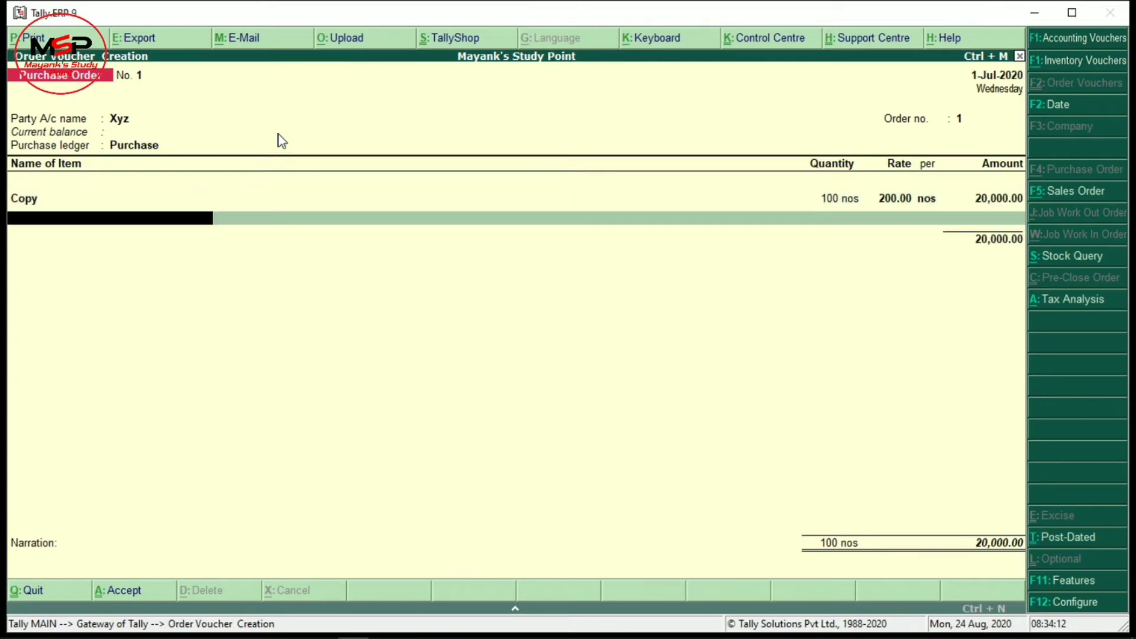
Start a new ledger named Cgst from the order and place it under Duties & Taxes
{"action": "key", "text": "Return"}
{"action": "key", "text": "alt+c"}
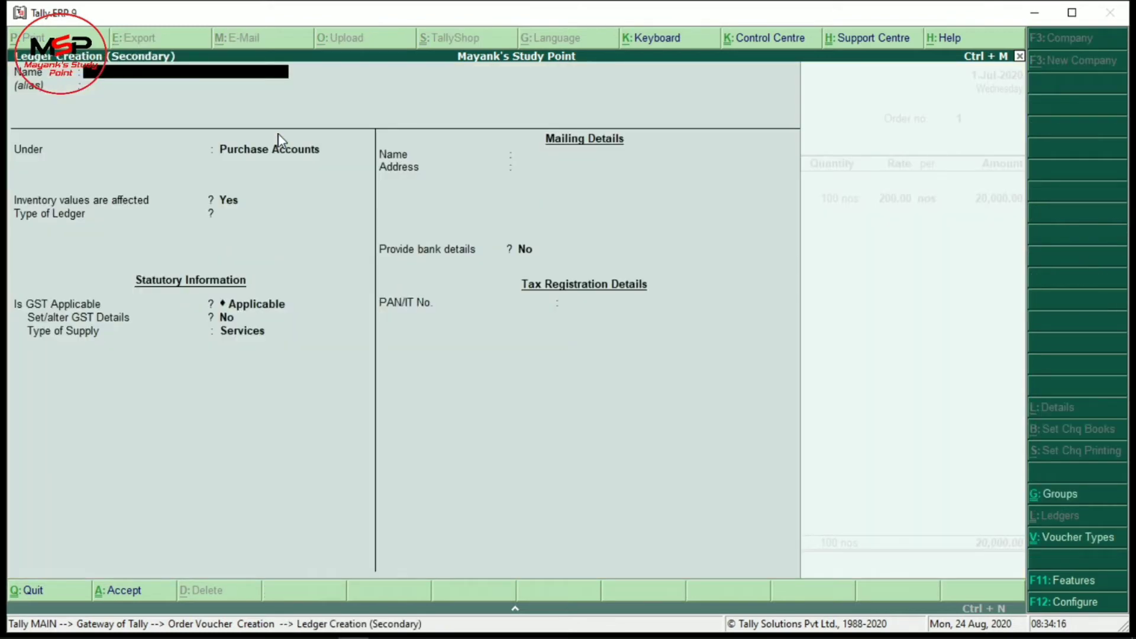
{"action": "type", "text": "Cost"}
{"action": "key", "text": "Return"}
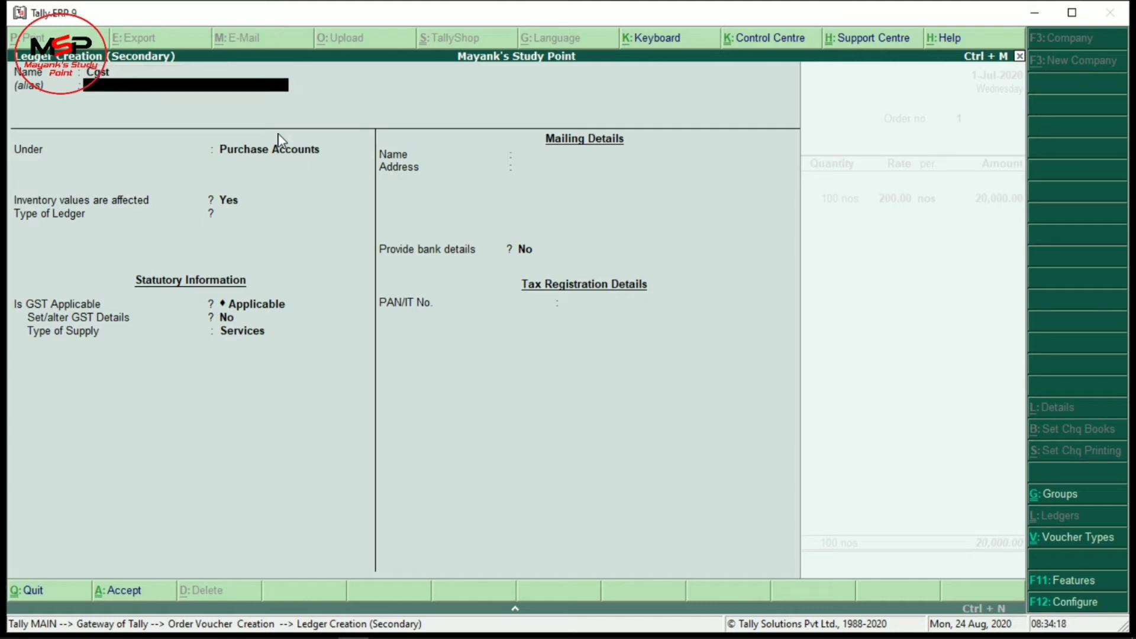
{"action": "key", "text": "Return"}
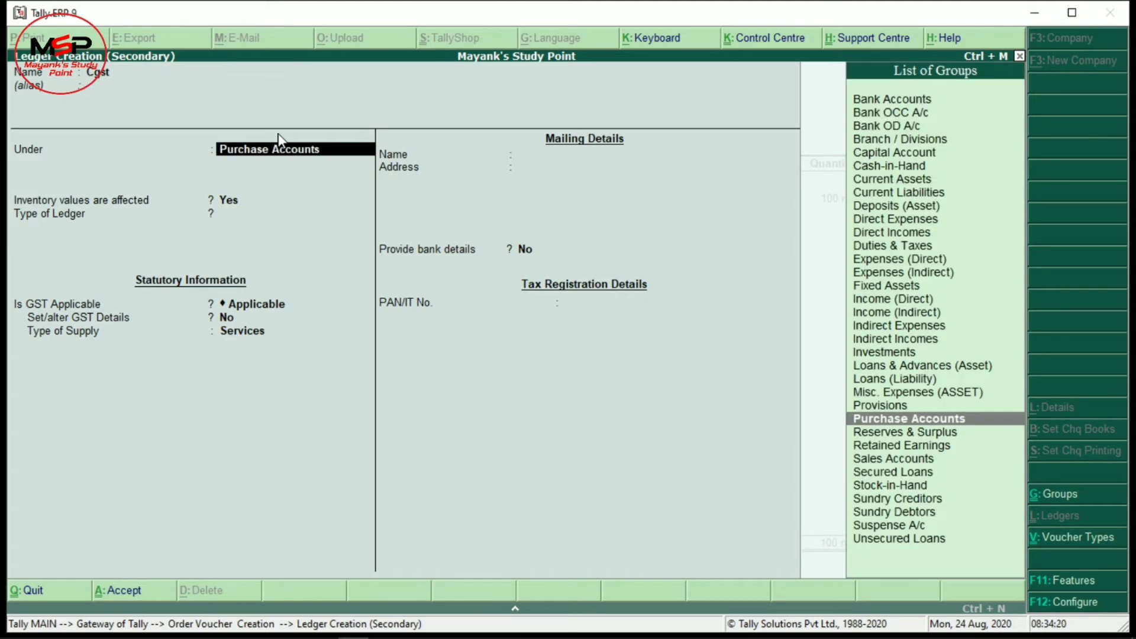
{"action": "type", "text": "Du"}
{"action": "key", "text": "Return"}
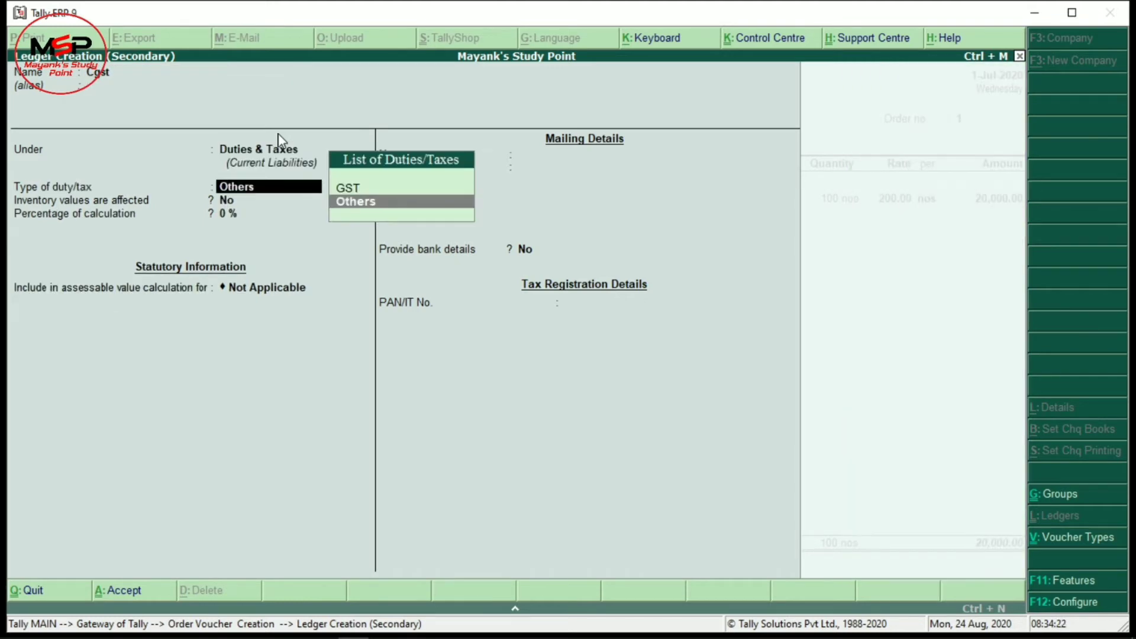
Set the Cgst ledger's duty type to GST with Central Tax, save it, and accept its tax line in the order
{"action": "key", "text": "Up"}
{"action": "key", "text": "Return"}
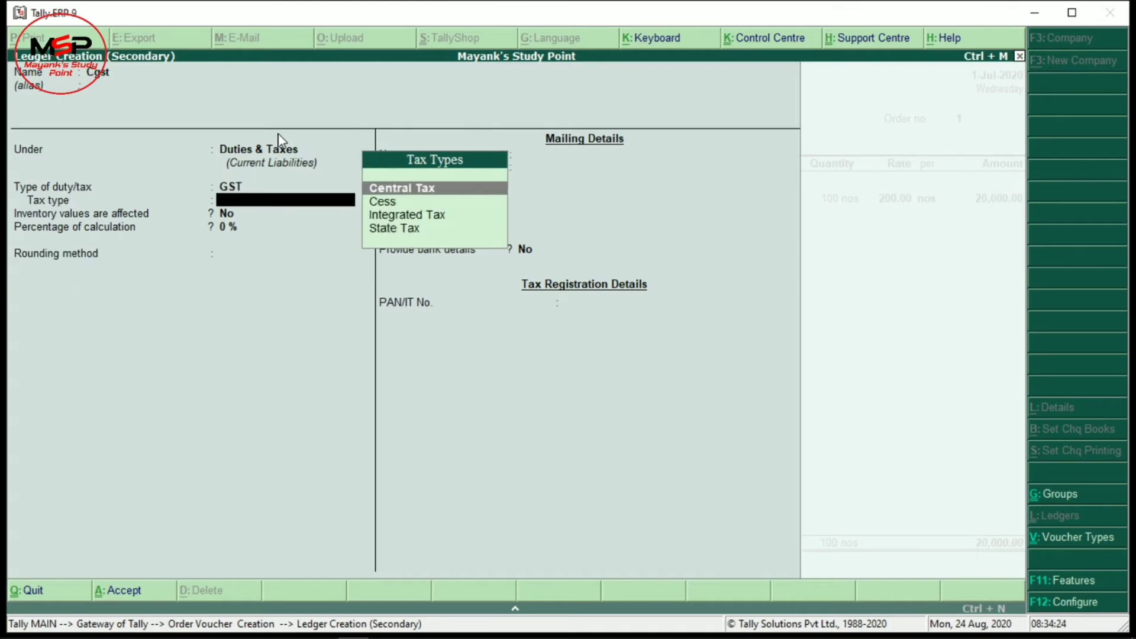
{"action": "key", "text": "Down"}
{"action": "key", "text": "Up"}
{"action": "key", "text": "Return"}
{"action": "key", "text": "Return"}
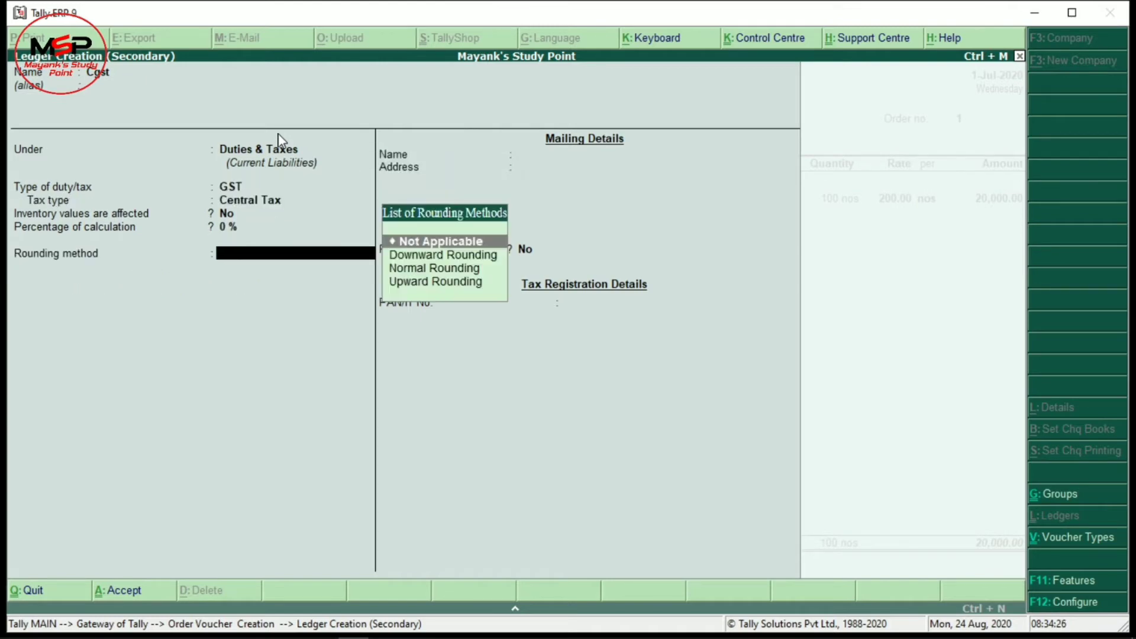
{"action": "key", "text": "ctrl+a"}
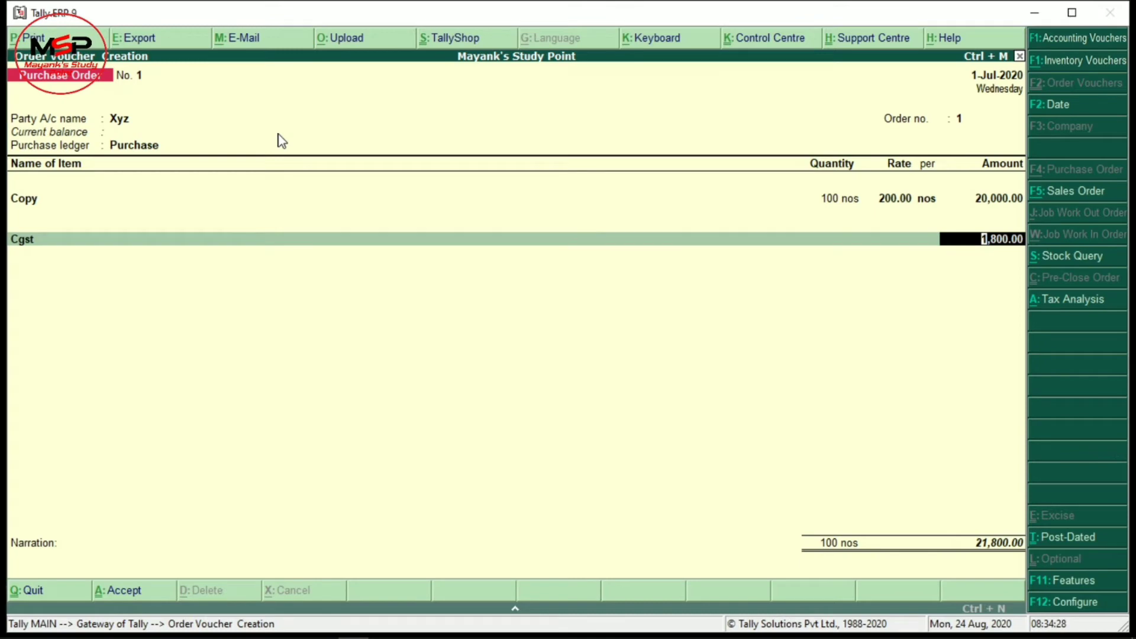
{"action": "key", "text": "Return"}
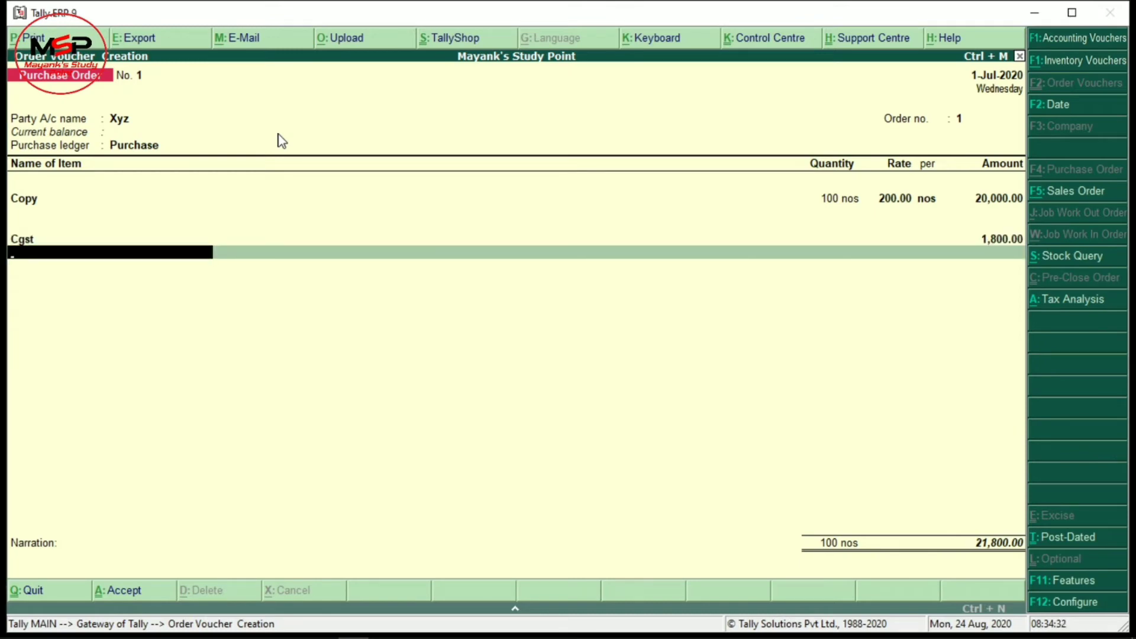
Start a new ledger named Sgst from the order and keep it under Duties & Taxes
{"action": "key", "text": "alt+c"}
{"action": "type", "text": "S"}
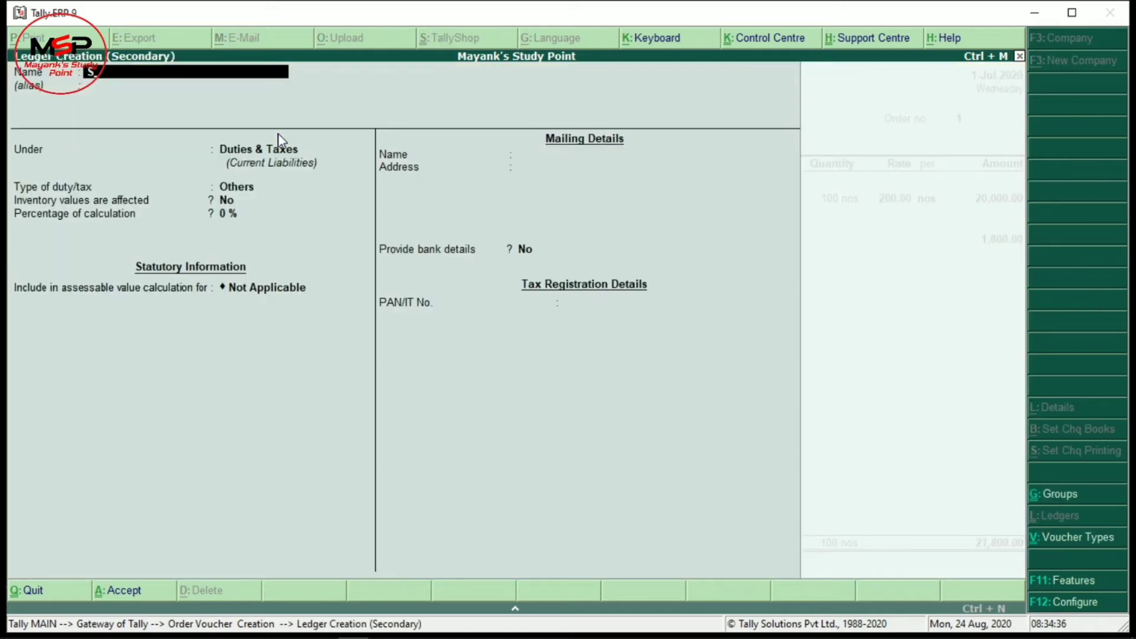
{"action": "type", "text": "gst"}
{"action": "key", "text": "Return"}
{"action": "key", "text": "Return"}
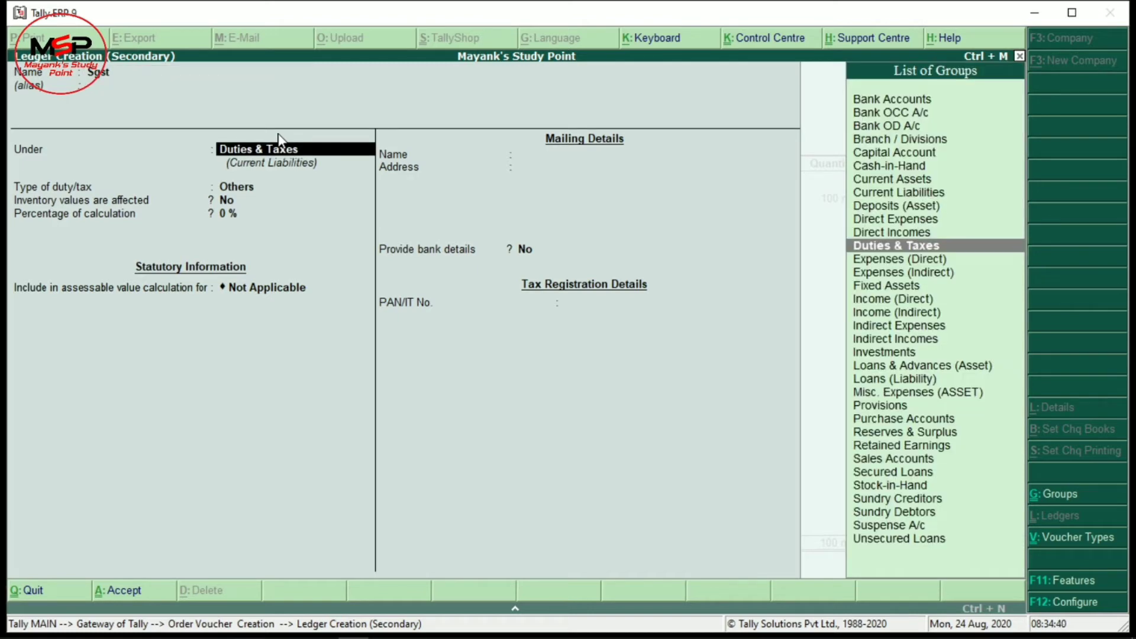
{"action": "key", "text": "Return"}
Set the Sgst ledger's duty type to GST with State Tax and save the ledger
{"action": "key", "text": "Up"}
{"action": "key", "text": "Return"}
{"action": "key", "text": "Down"}
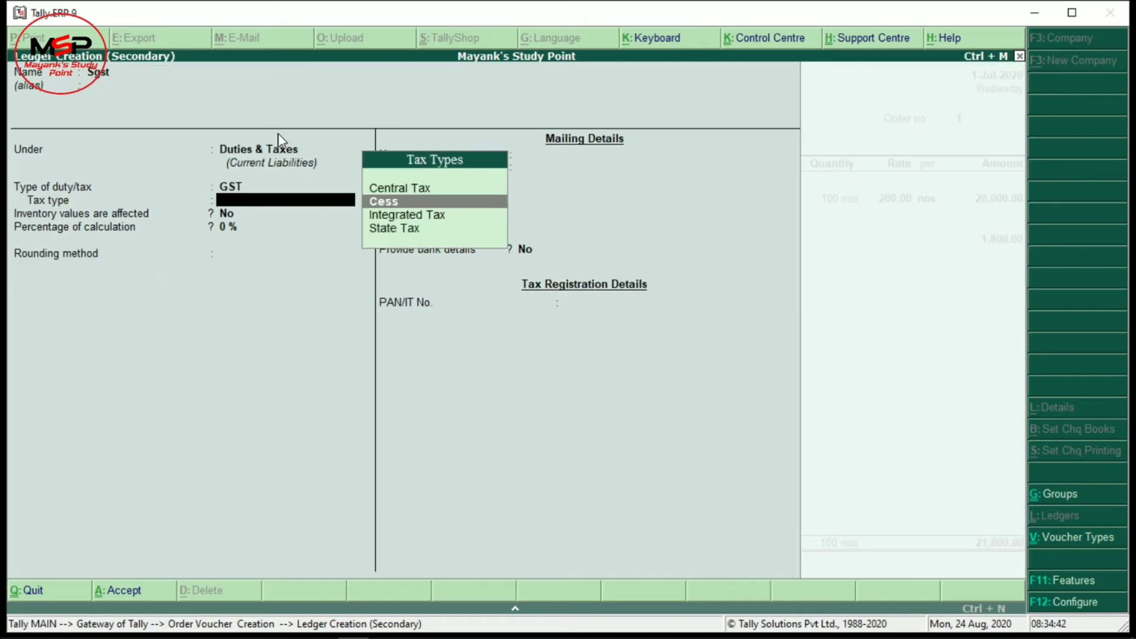
{"action": "key", "text": "Down"}
{"action": "key", "text": "Down"}
{"action": "key", "text": "Return"}
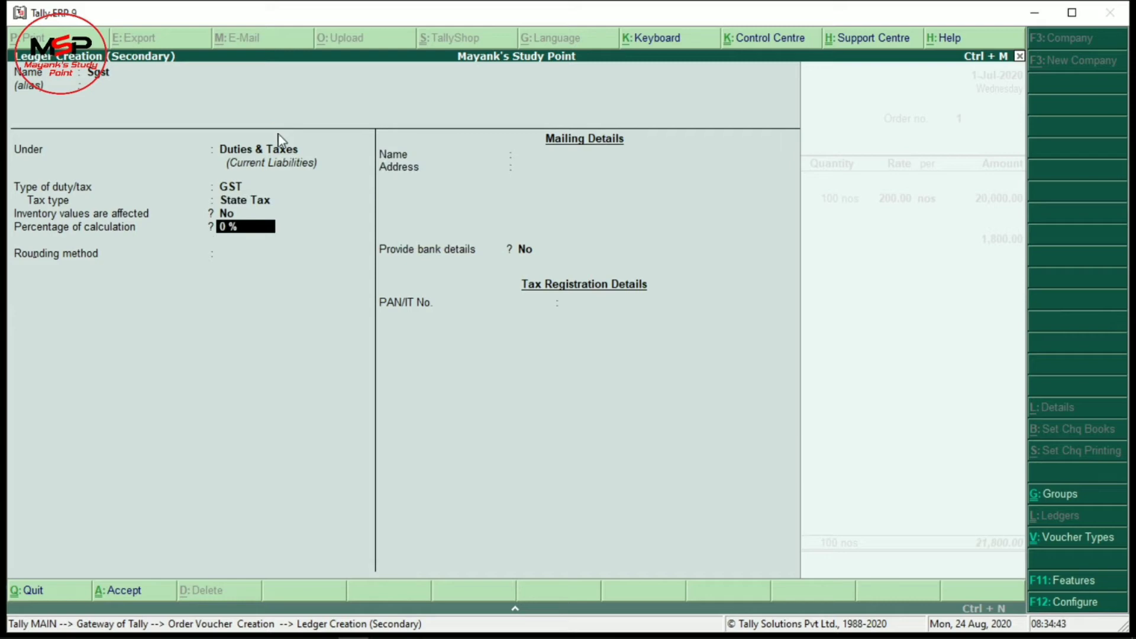
{"action": "key", "text": "ctrl+a"}
Accept the Sgst tax line and save the purchase order without a narration
{"action": "key", "text": "Return"}
{"action": "key", "text": "Return"}
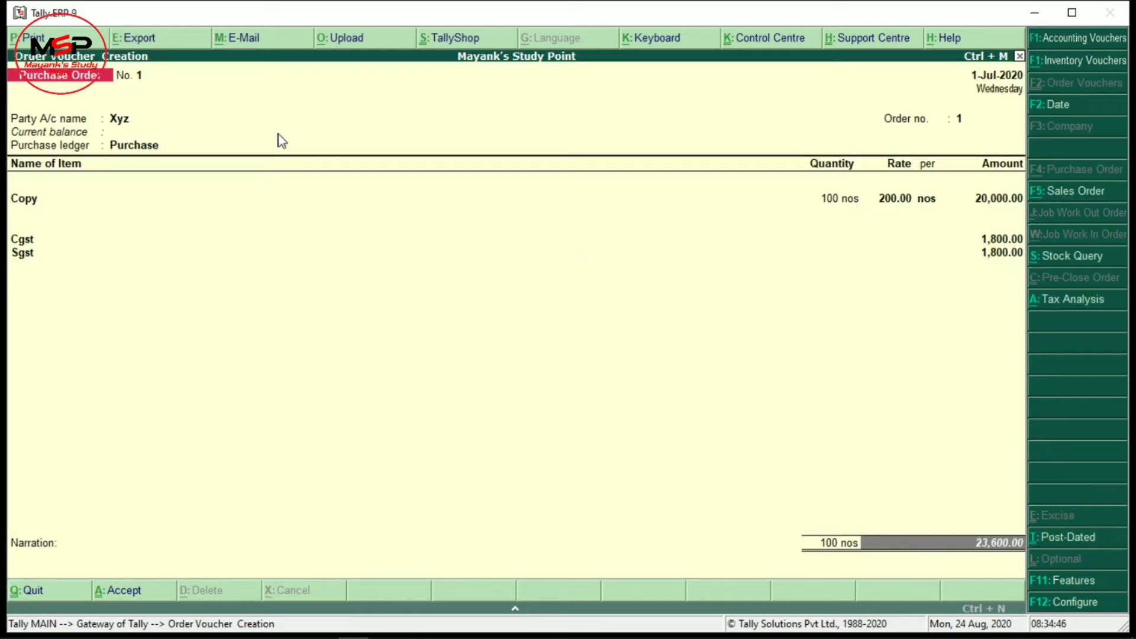
{"action": "key", "text": "Return"}
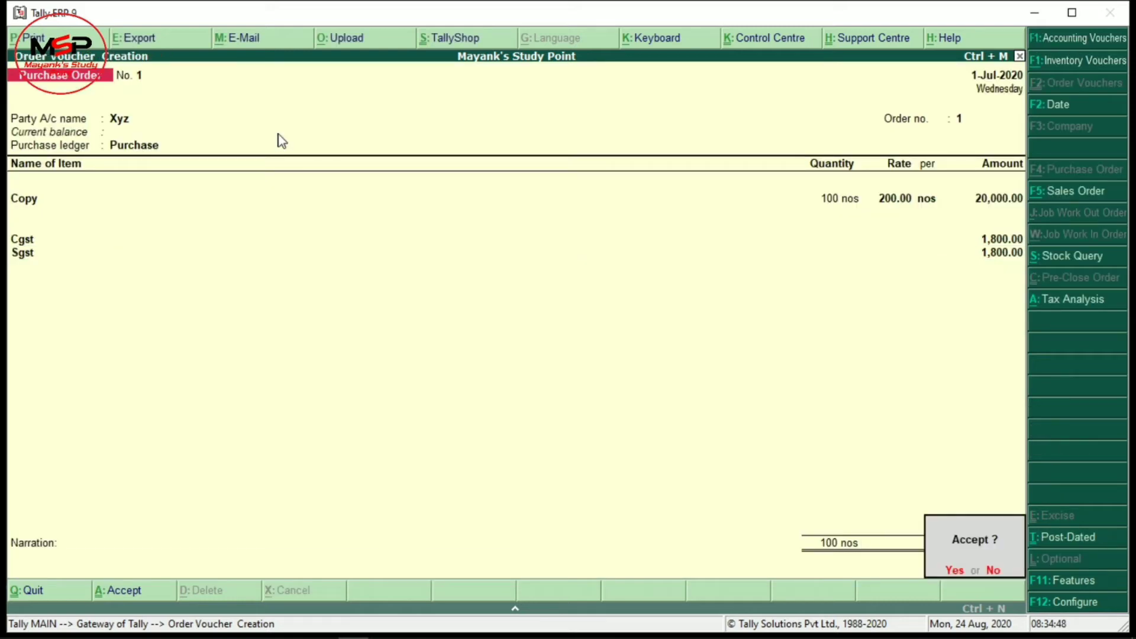
{"action": "key", "text": "Return"}
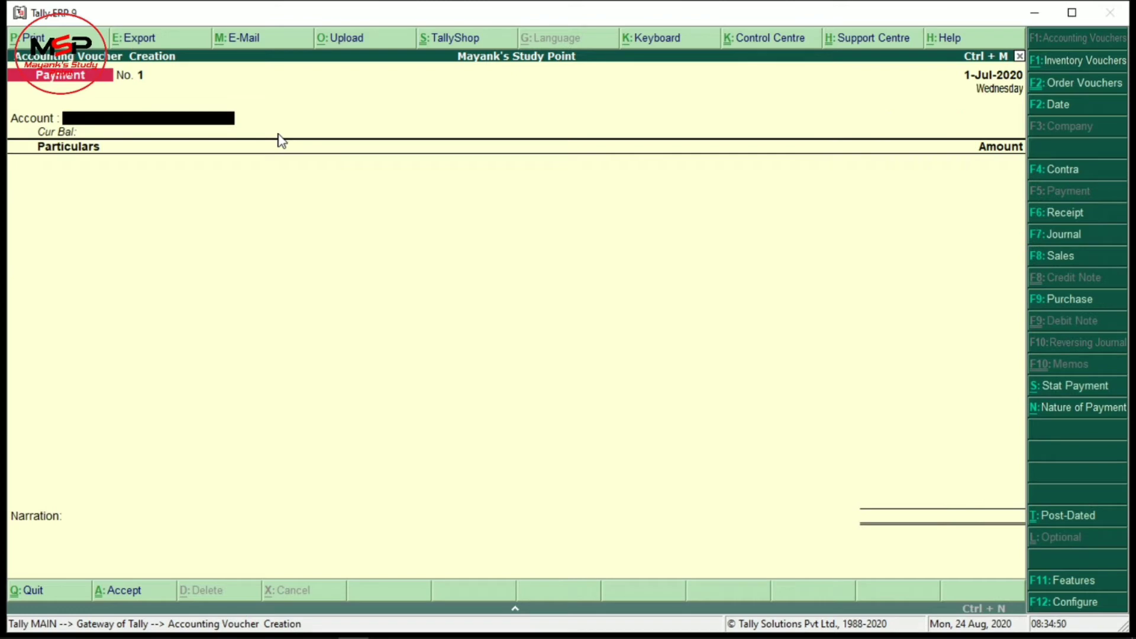
Leave voucher entry and open the Purchase Order Outstandings reports within the Statements of Inventory
{"action": "key", "text": "Escape"}
{"action": "key", "text": "Return"}
{"action": "key", "text": "d"}
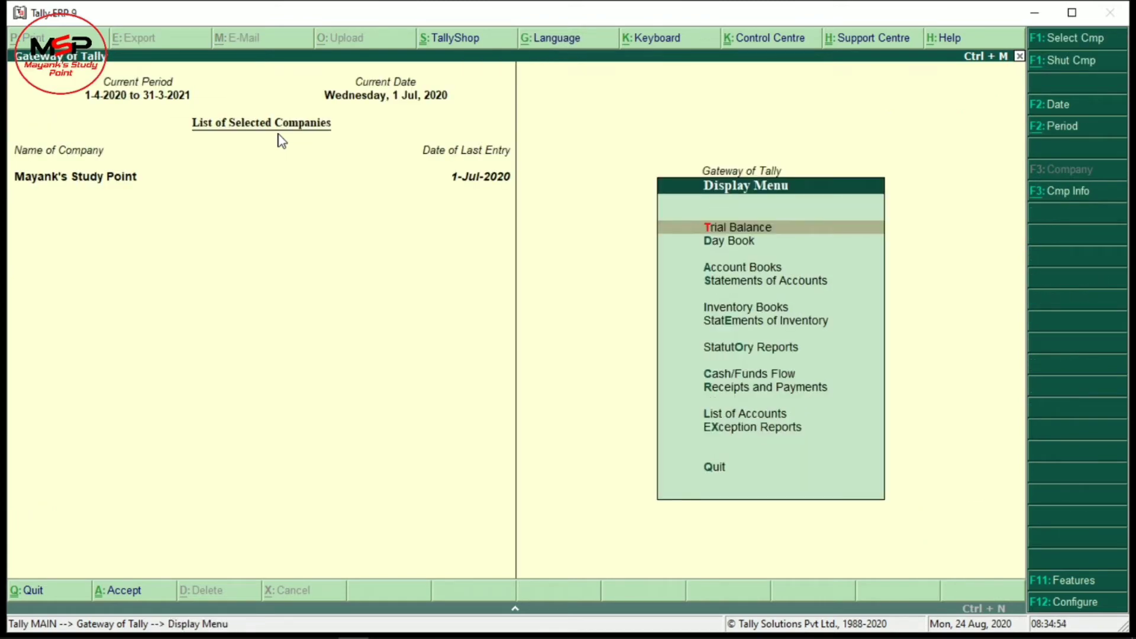
{"action": "key", "text": "Down"}
{"action": "key", "text": "Down"}
{"action": "key", "text": "Down"}
{"action": "key", "text": "Down"}
{"action": "key", "text": "Down"}
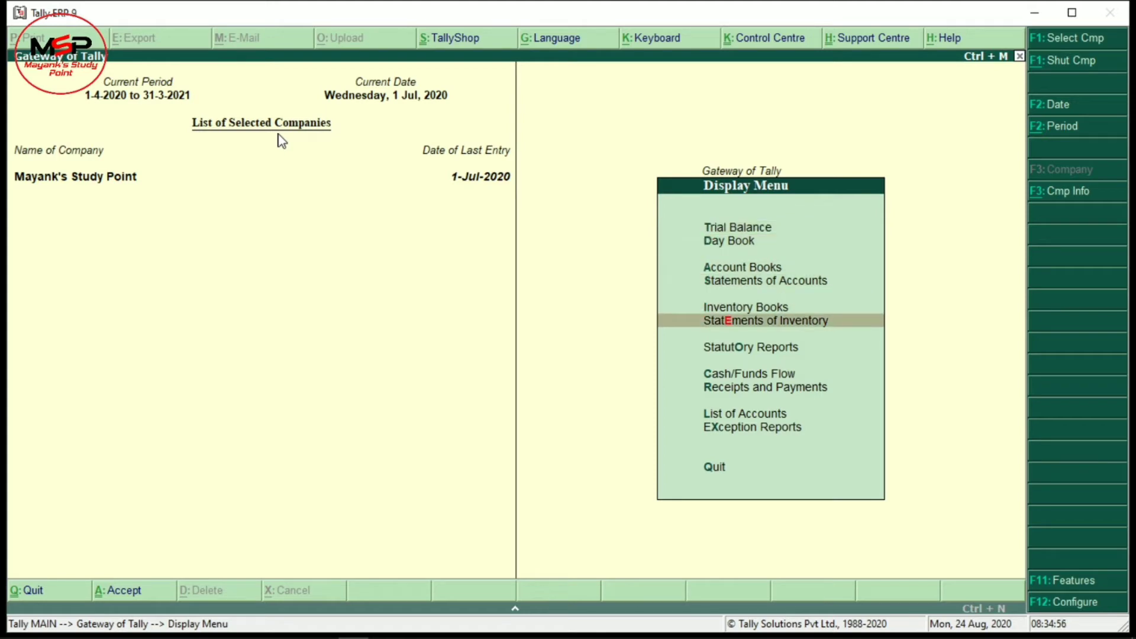
{"action": "key", "text": "Return"}
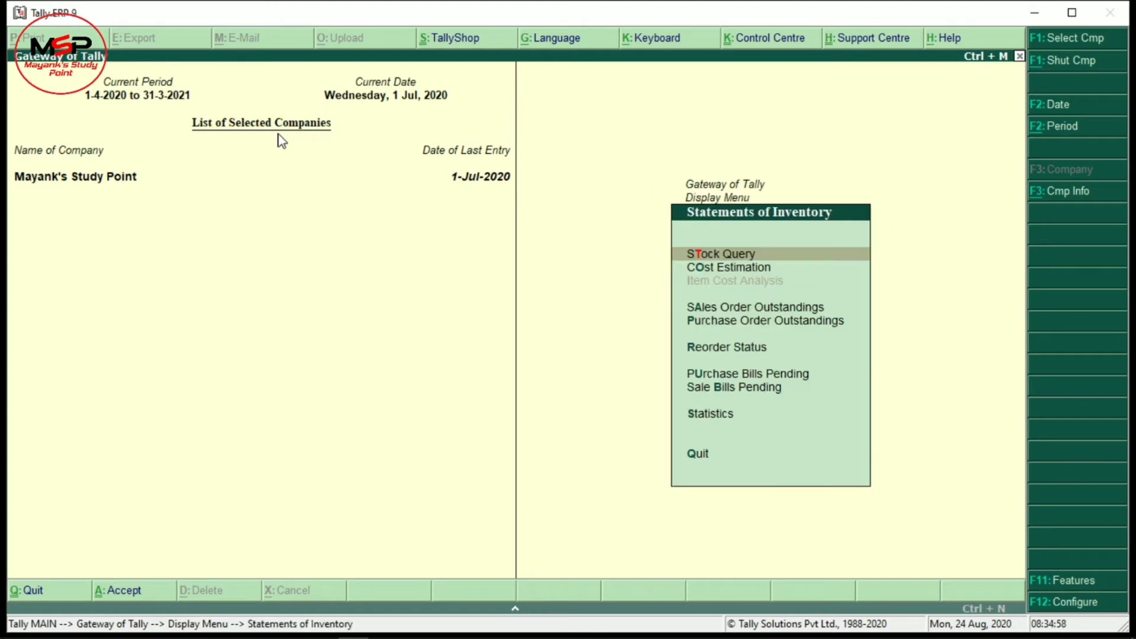
{"action": "key", "text": "Down"}
{"action": "key", "text": "Down"}
{"action": "key", "text": "Down"}
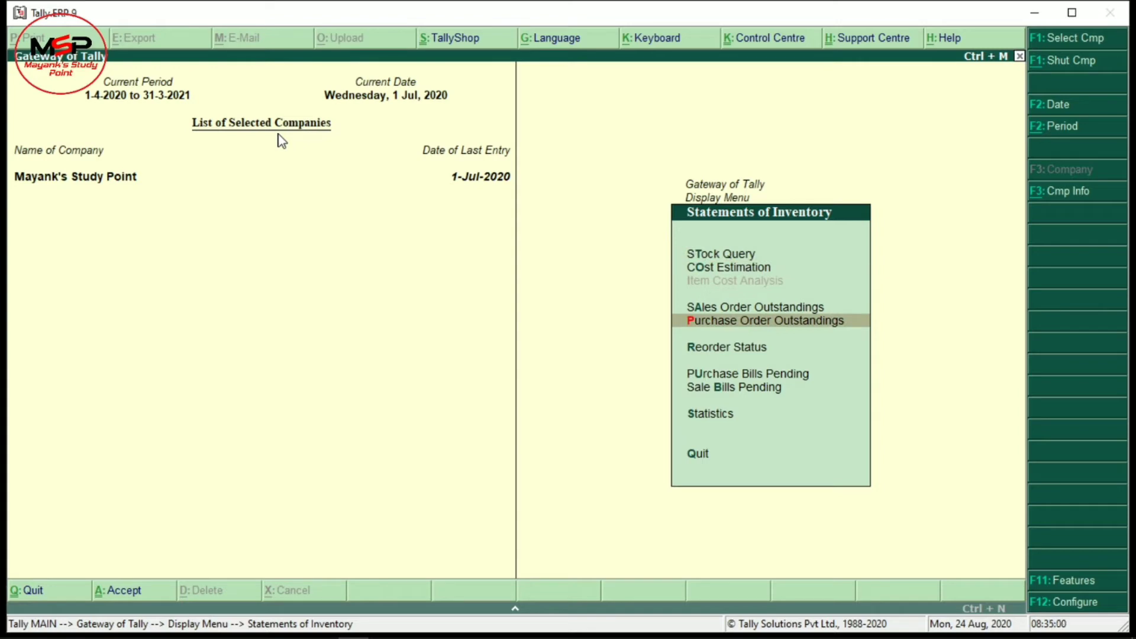
{"action": "key", "text": "Return"}
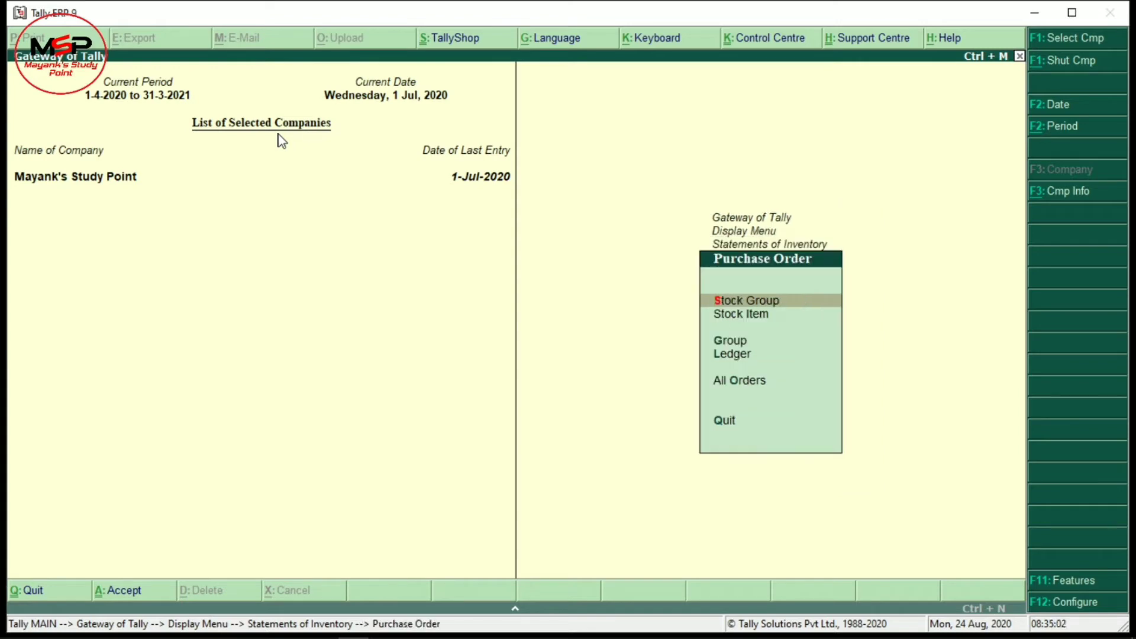
Examine the outstanding purchase order details for the ledger Xyz and the Copy item, then return to the Gateway of Tally
{"action": "key", "text": "Down"}
{"action": "key", "text": "Down"}
{"action": "key", "text": "Down"}
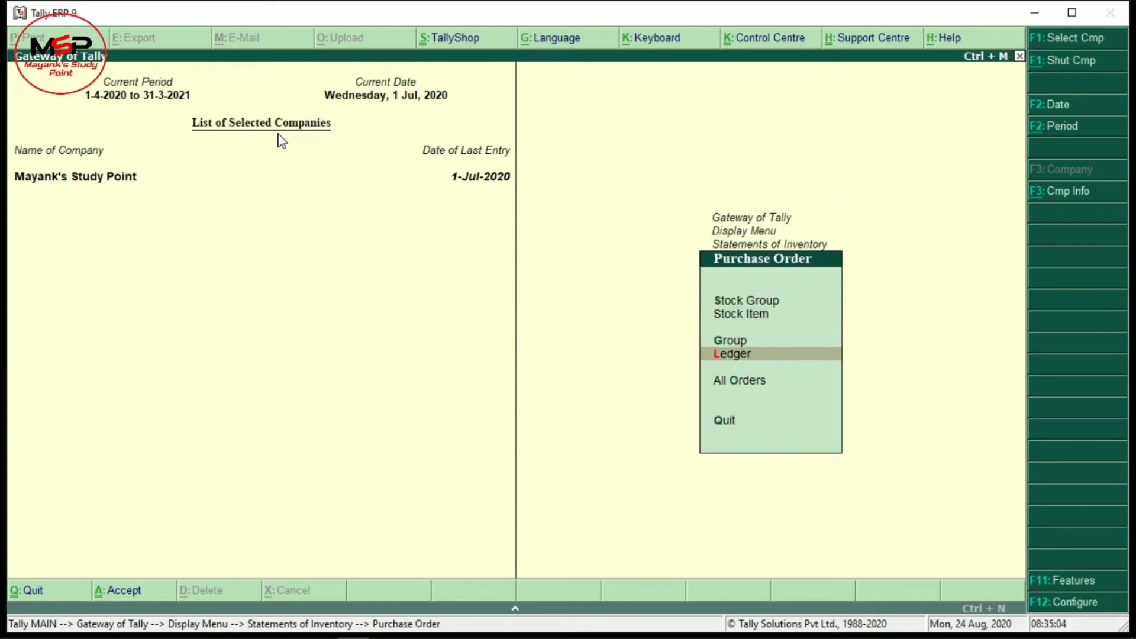
{"action": "key", "text": "Return"}
{"action": "key", "text": "Down"}
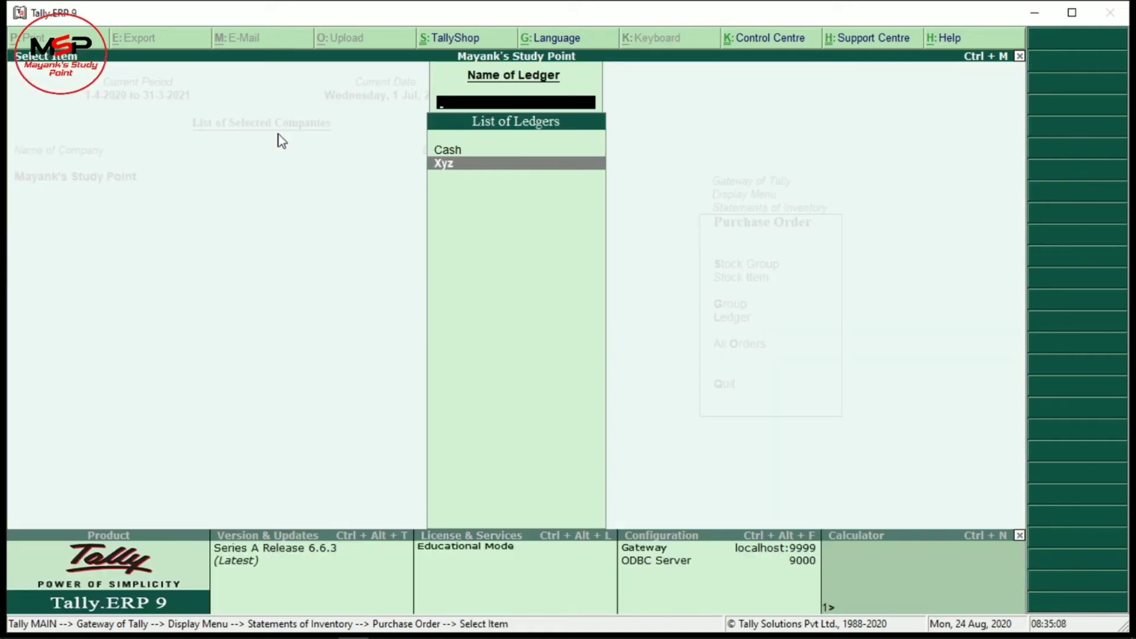
{"action": "key", "text": "Return"}
{"action": "key", "text": "Return"}
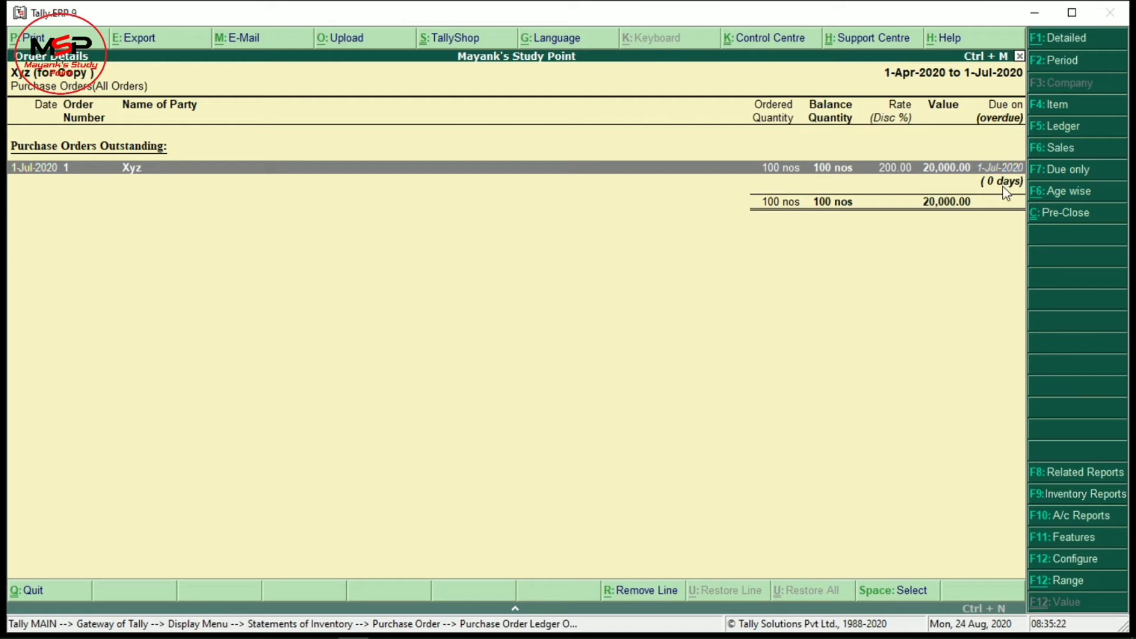
{"action": "key", "text": "Escape"}
{"action": "key", "text": "Escape"}
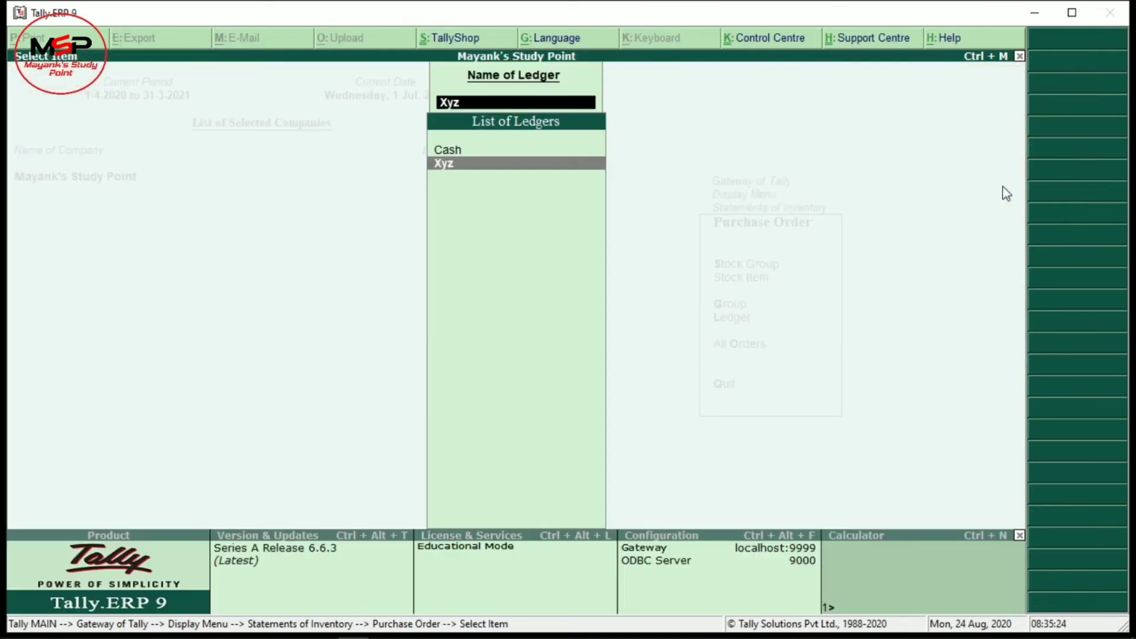
{"action": "key", "text": "Escape"}
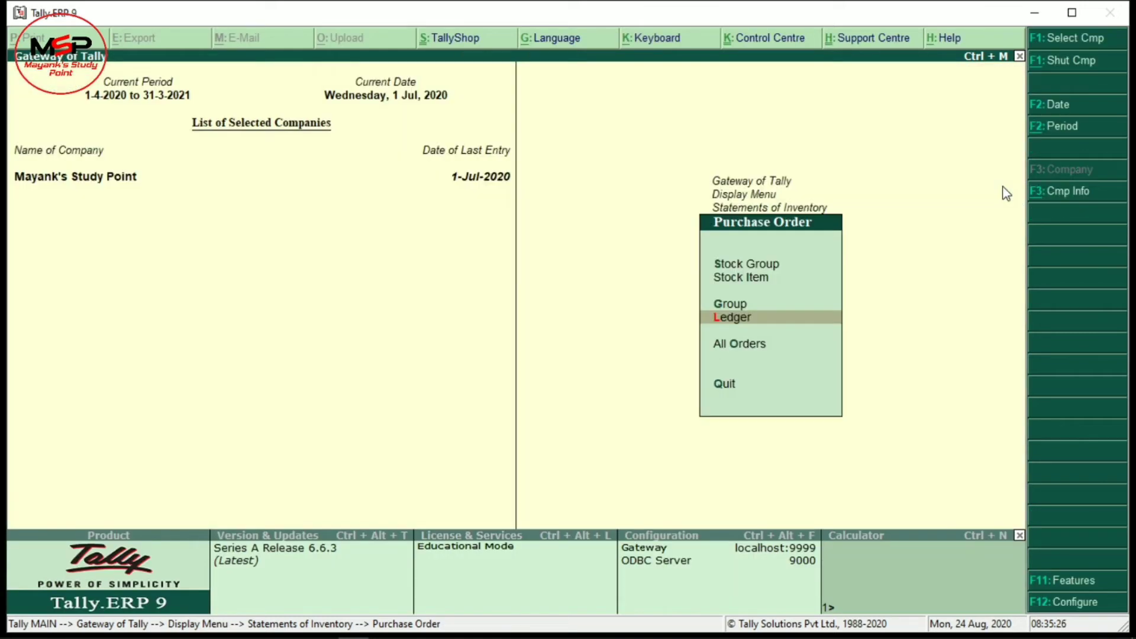
{"action": "key", "text": "Escape"}
{"action": "key", "text": "Escape"}
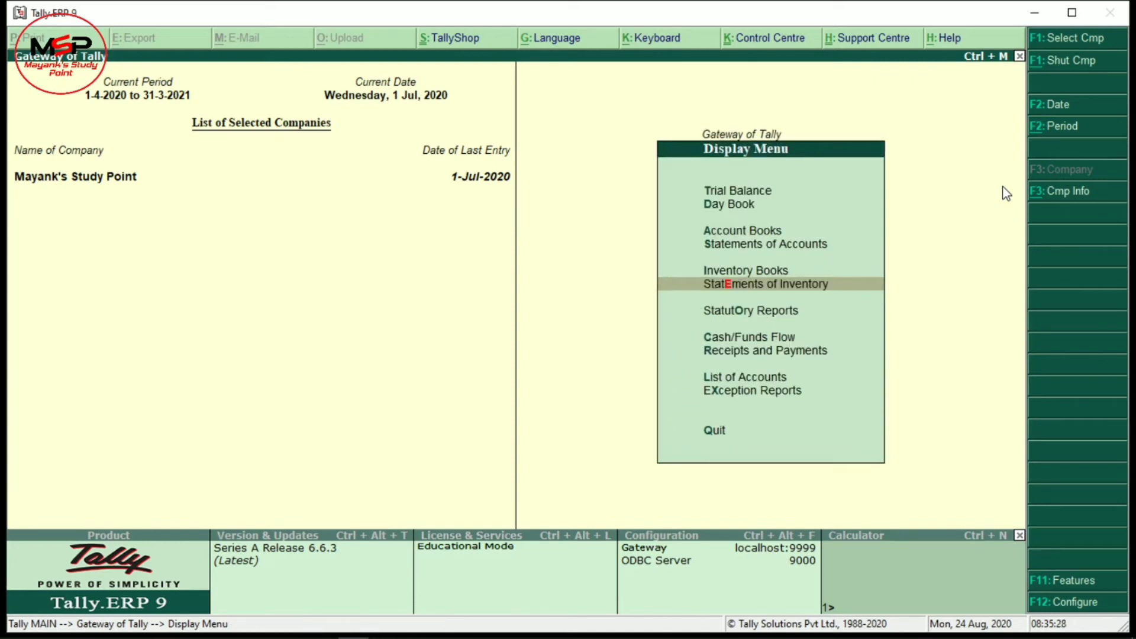
{"action": "key", "text": "Escape"}
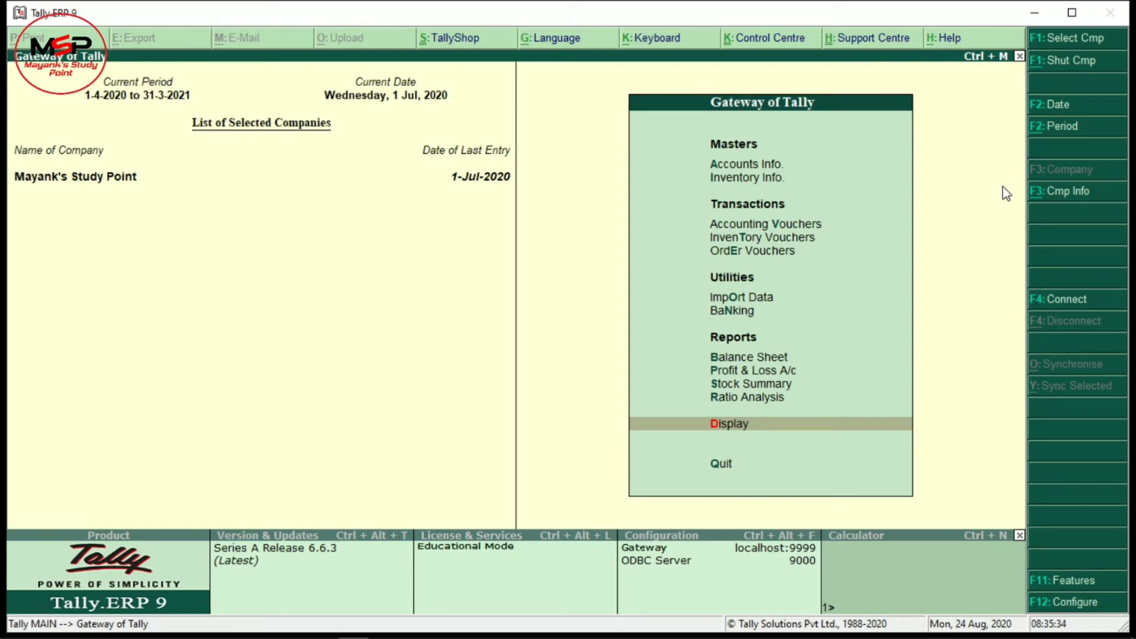
Start a purchase voucher without a supplier invoice number and choose Xyz as the party account
{"action": "key", "text": "v"}
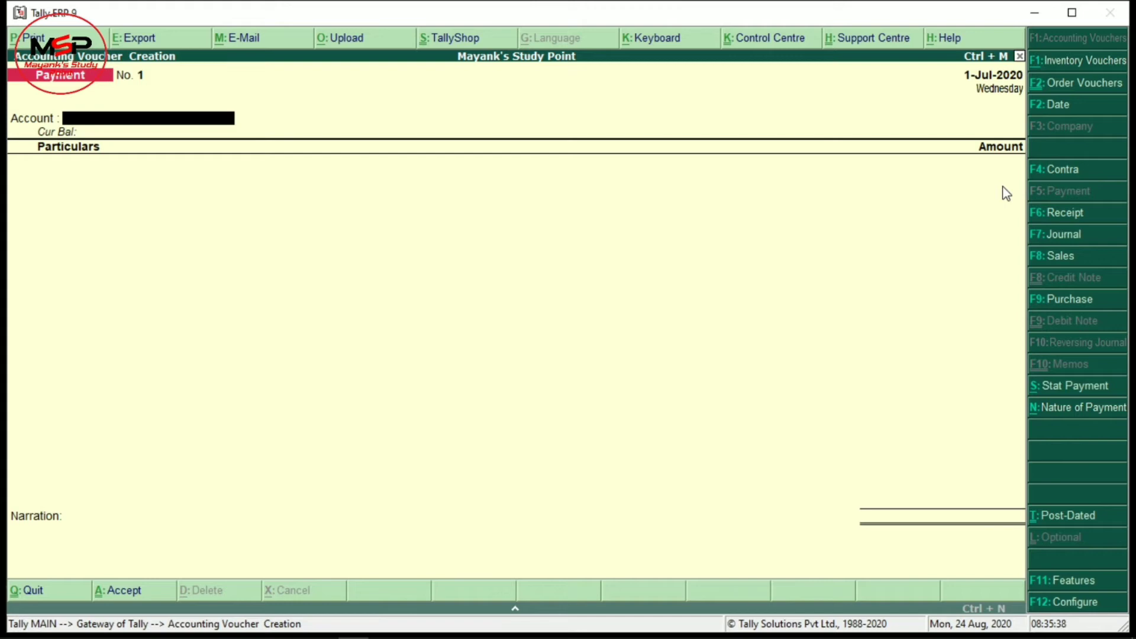
{"action": "key", "text": "F9"}
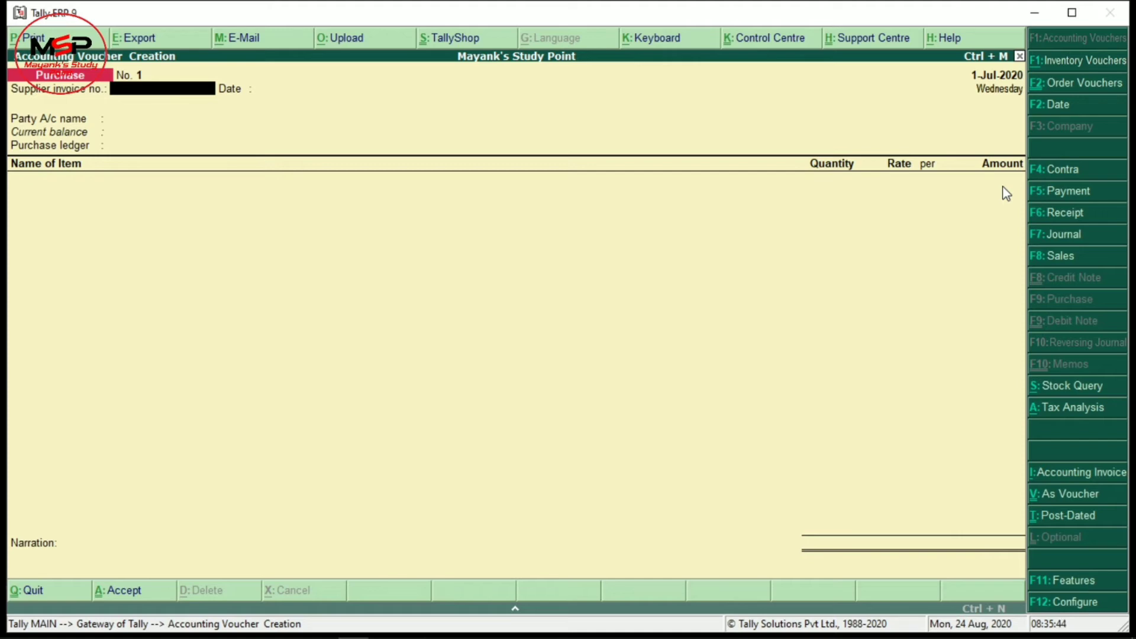
{"action": "key", "text": "Return"}
{"action": "key", "text": "Return"}
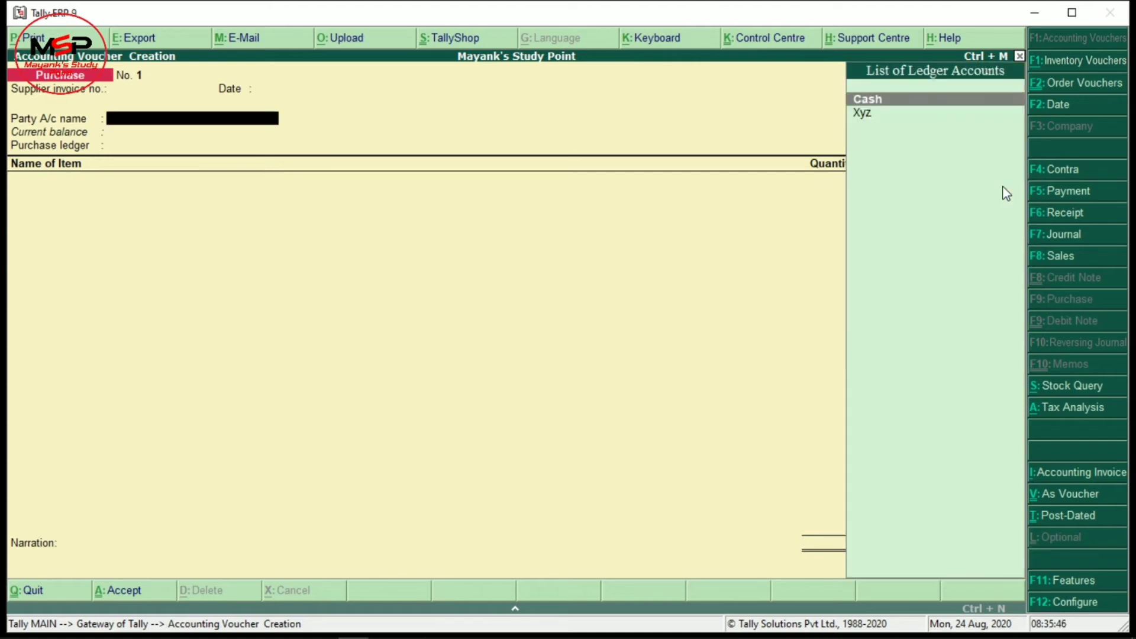
{"action": "key", "text": "Down"}
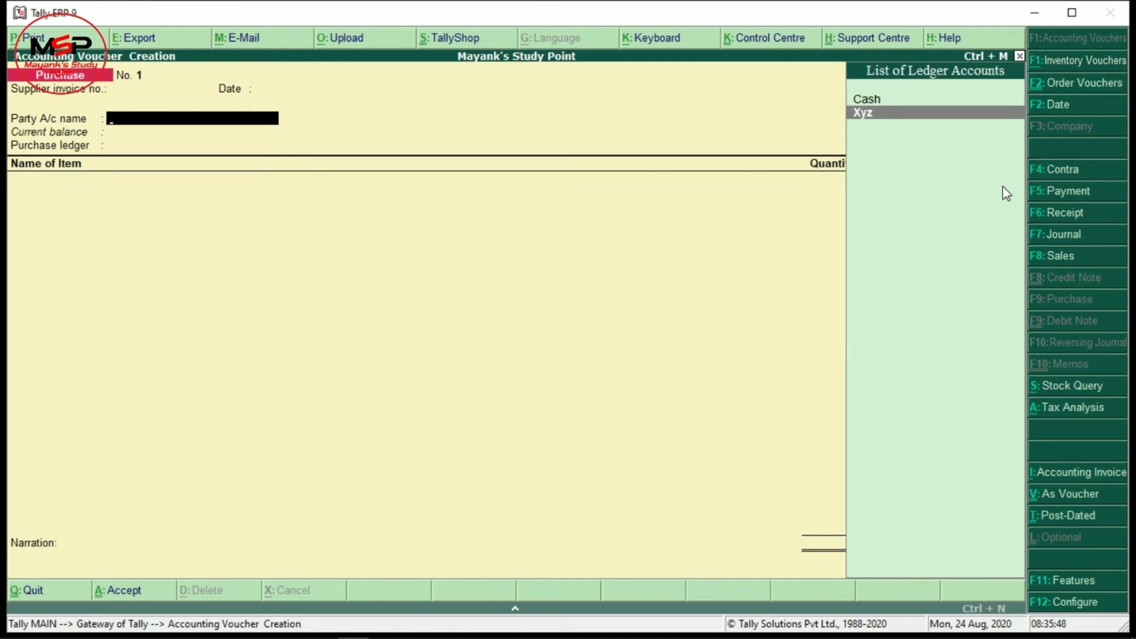
{"action": "key", "text": "Return"}
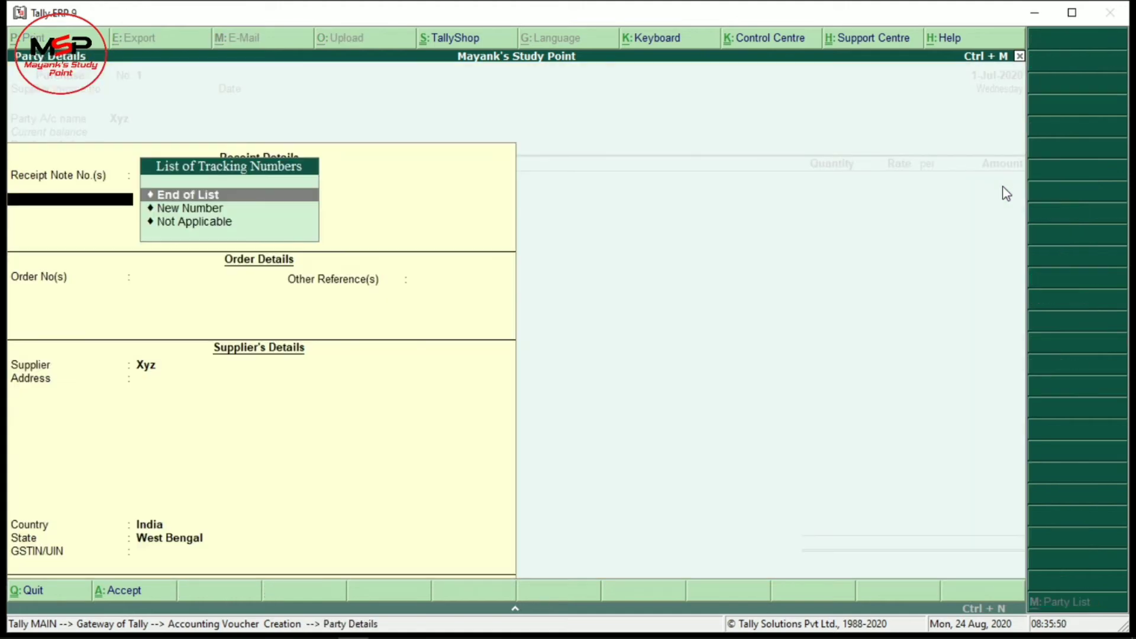
Enter a new receipt note number 1 dated 1-Jul-2020 in the party's receipt details
{"action": "key", "text": "Down"}
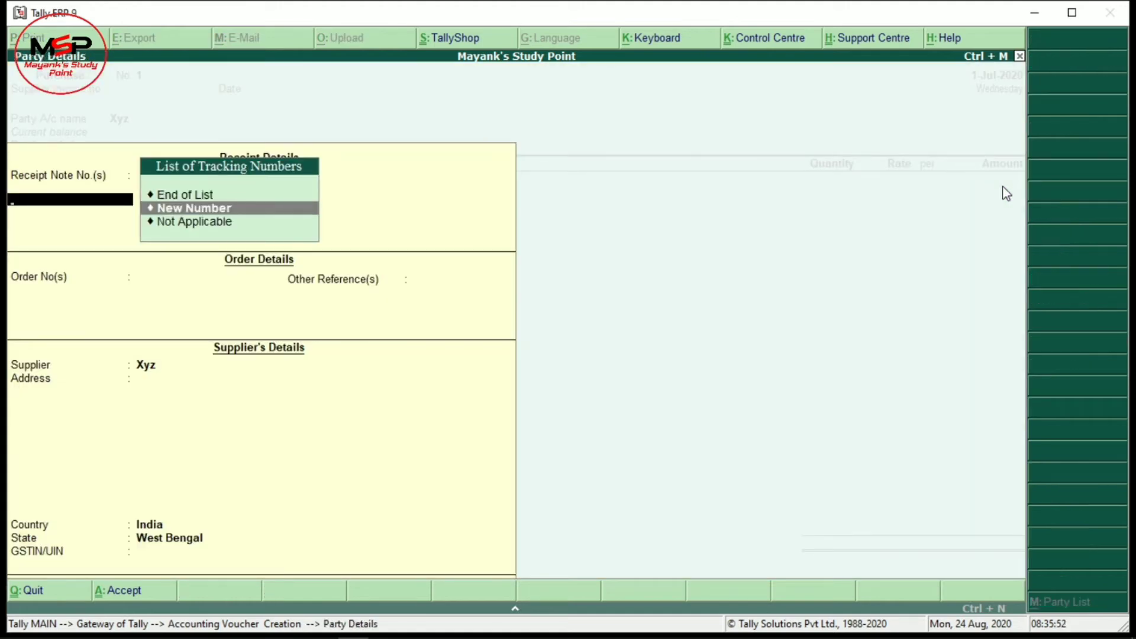
{"action": "key", "text": "Return"}
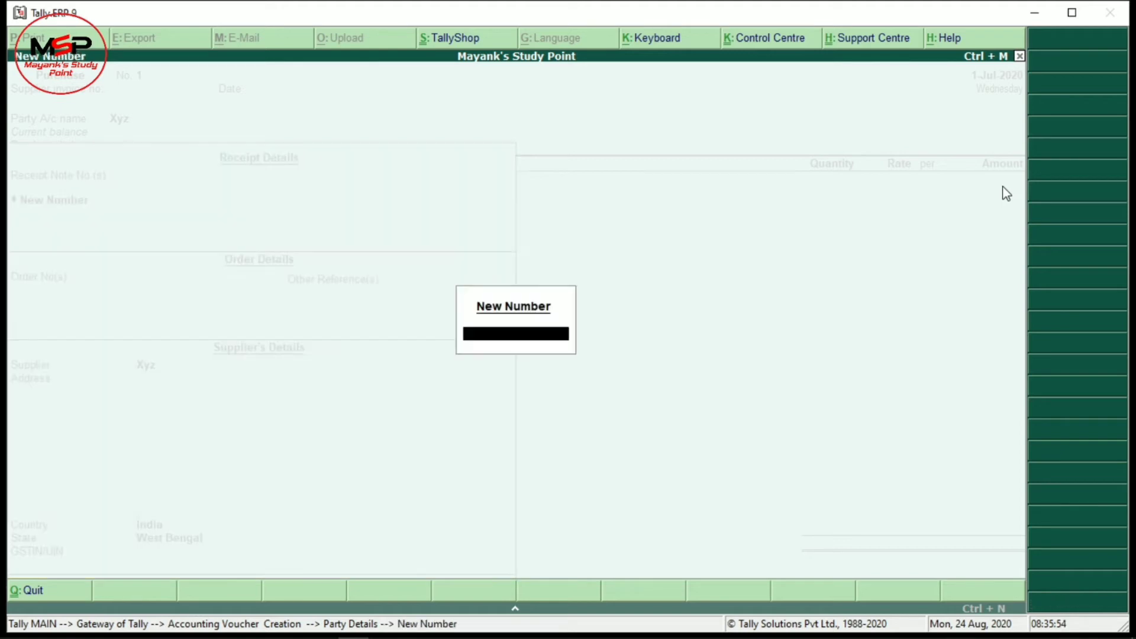
{"action": "type", "text": "1"}
{"action": "key", "text": "Return"}
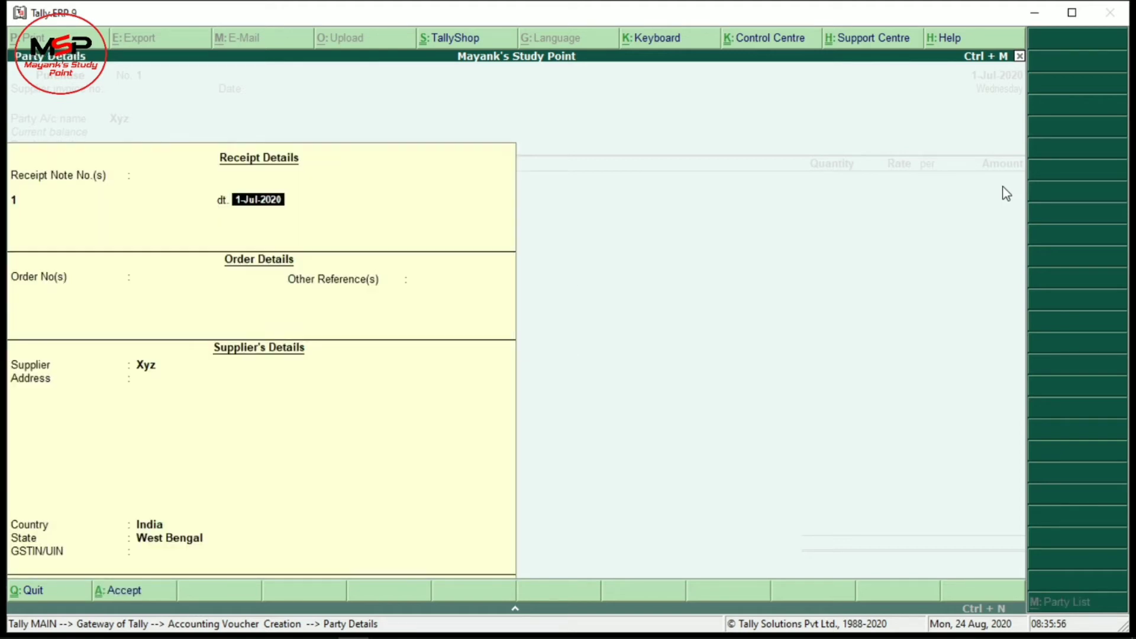
{"action": "key", "text": "Return"}
{"action": "key", "text": "Return"}
{"action": "key", "text": "Return"}
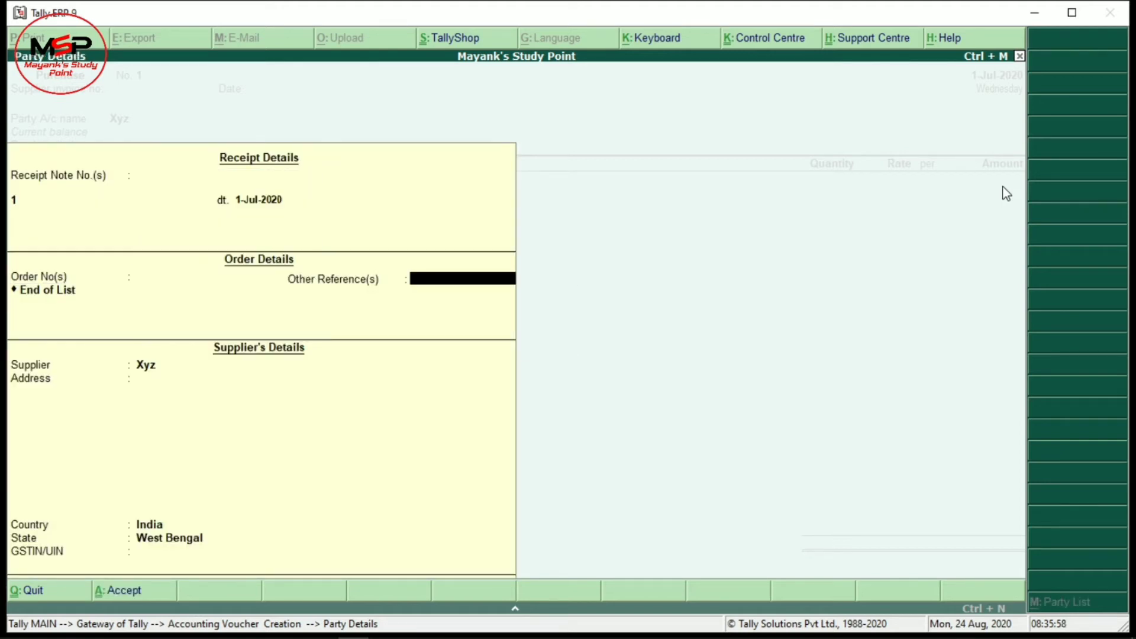
Link the purchase to order number 1 dated 1-Jul-2020, leaving the other references blank
{"action": "key", "text": "BackSpace"}
{"action": "key", "text": "Down"}
{"action": "key", "text": "Down"}
{"action": "key", "text": "Down"}
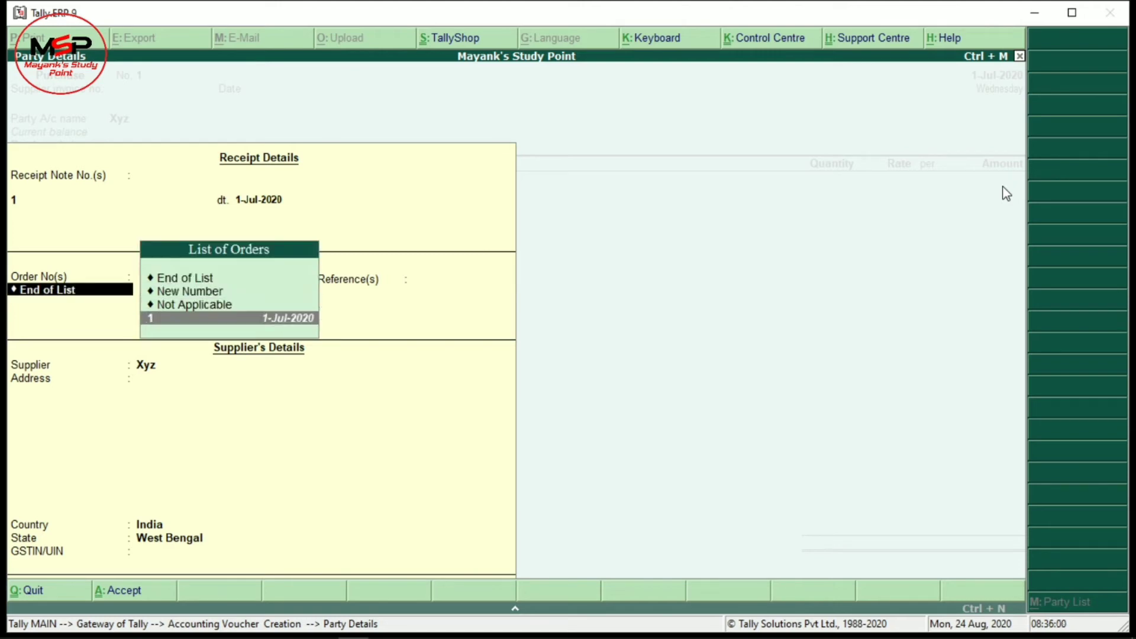
{"action": "key", "text": "Return"}
{"action": "key", "text": "Return"}
{"action": "key", "text": "Return"}
{"action": "key", "text": "Return"}
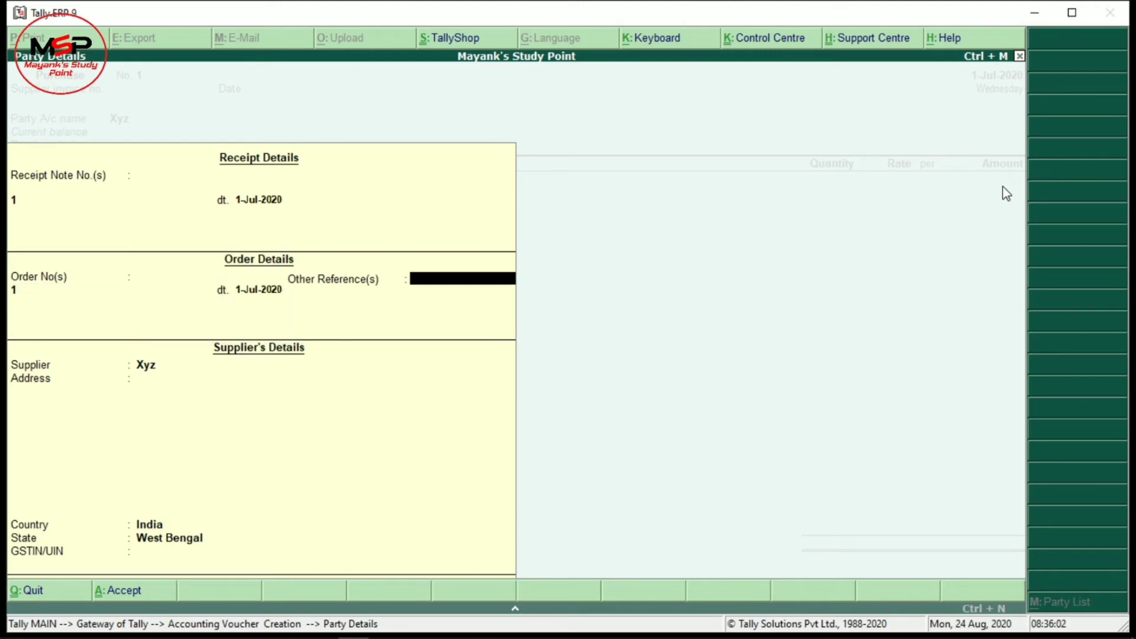
{"action": "key", "text": "Return"}
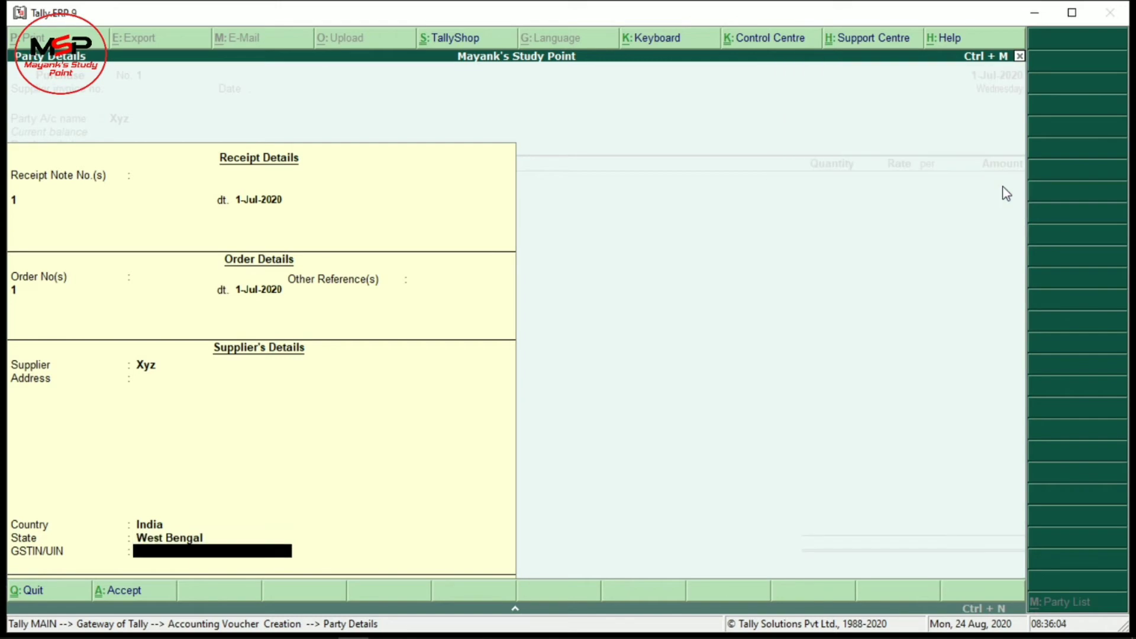
Accept the supplier's details, keep Purchase as the purchase ledger, and open the allocations of the Copy item
{"action": "key", "text": "Return"}
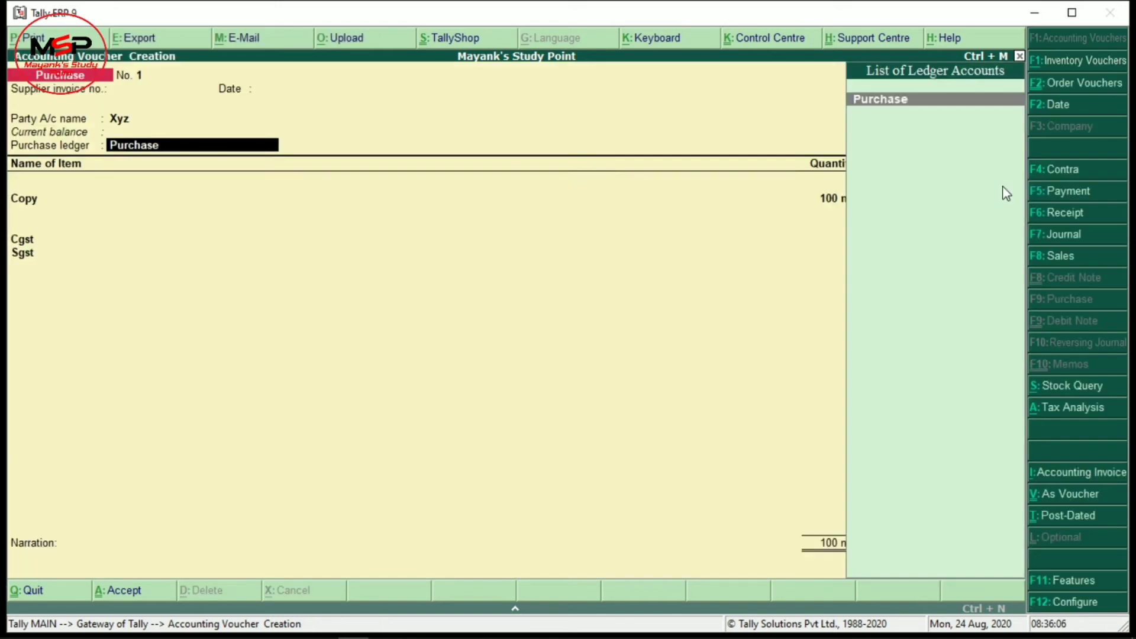
{"action": "key", "text": "Return"}
{"action": "key", "text": "Return"}
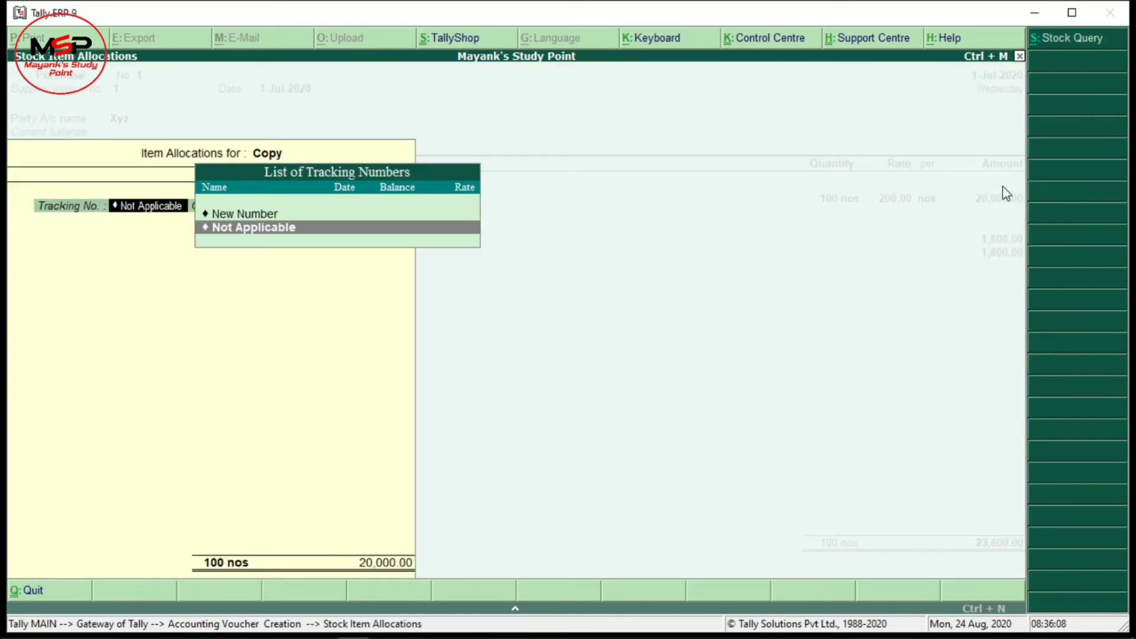
Assign the new tracking number 1 to the Copy item against order number 1
{"action": "key", "text": "Up"}
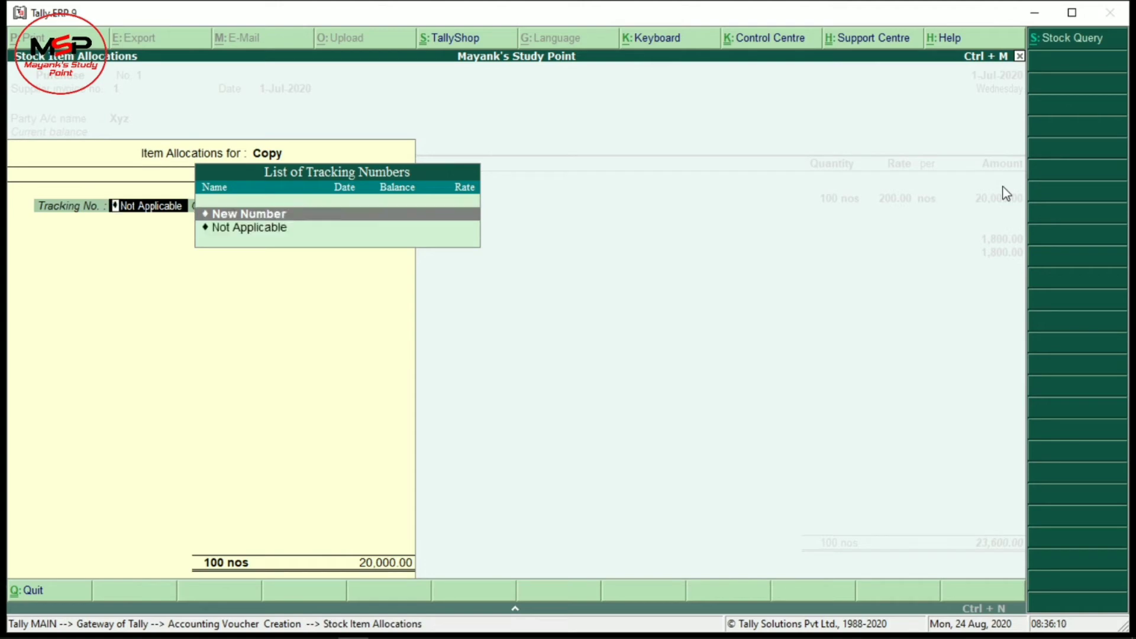
{"action": "key", "text": "Down"}
{"action": "key", "text": "Up"}
{"action": "key", "text": "Down"}
{"action": "key", "text": "Up"}
{"action": "key", "text": "Return"}
{"action": "type", "text": "1"}
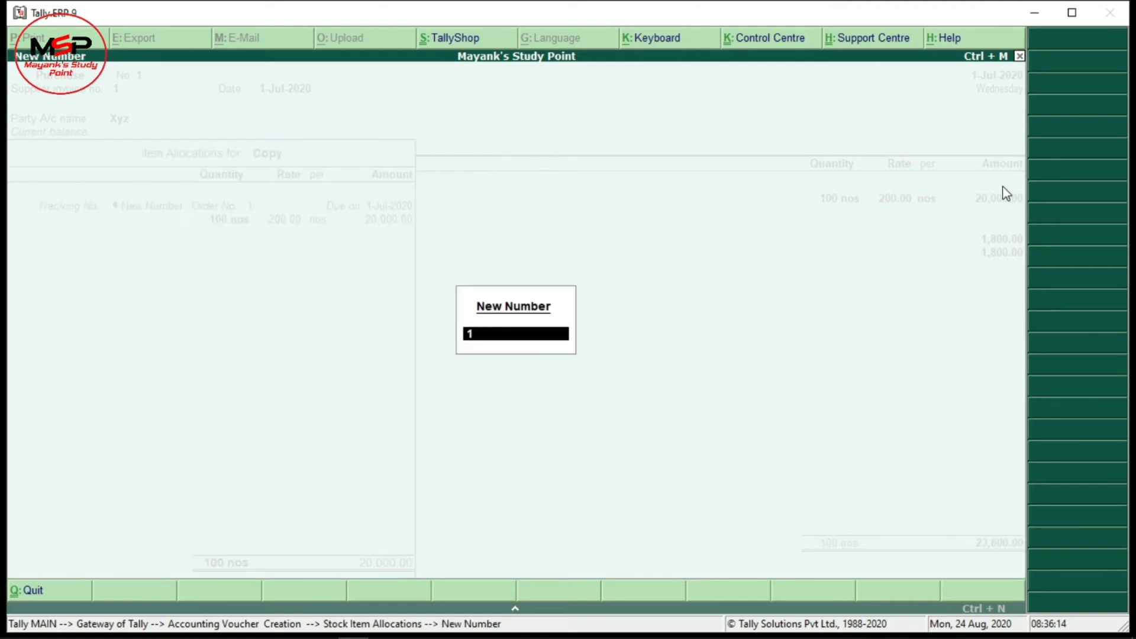
{"action": "key", "text": "Return"}
{"action": "key", "text": "Return"}
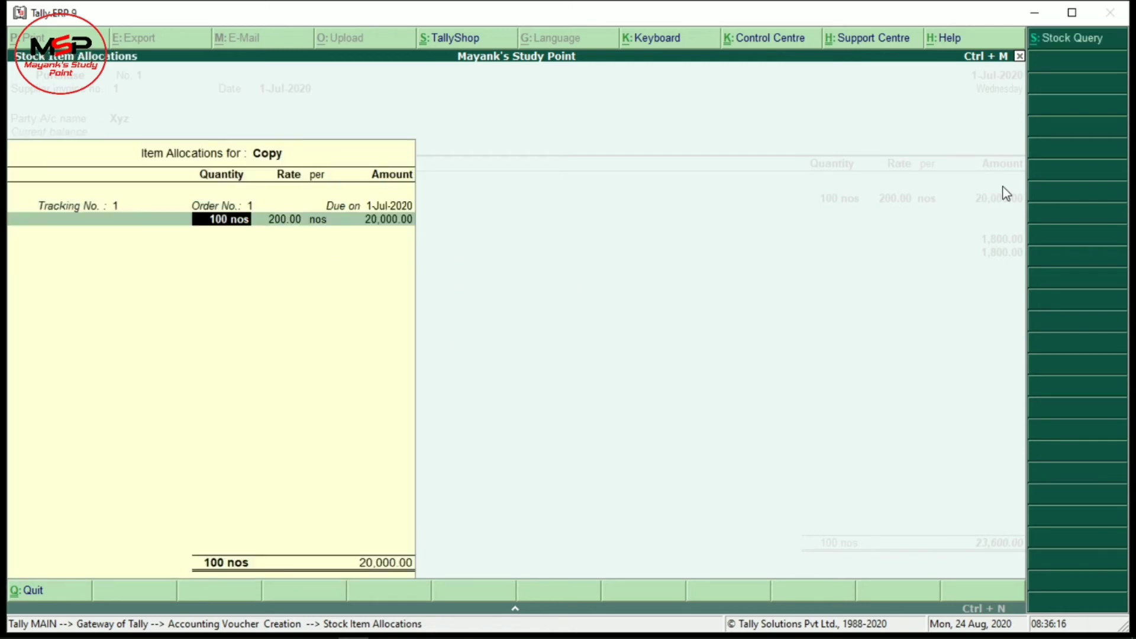
Accept the Copy allocation of 100 nos at 200.00 per nos and end the tracking number list
{"action": "key", "text": "Return"}
{"action": "key", "text": "Return"}
{"action": "key", "text": "Return"}
{"action": "key", "text": "Return"}
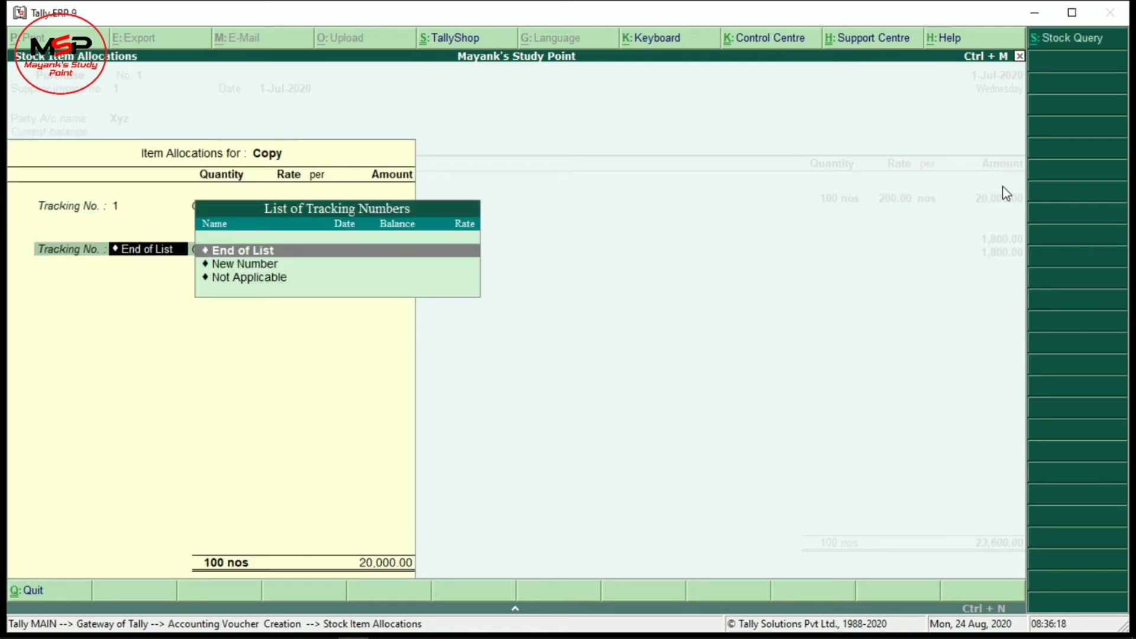
{"action": "key", "text": "Return"}
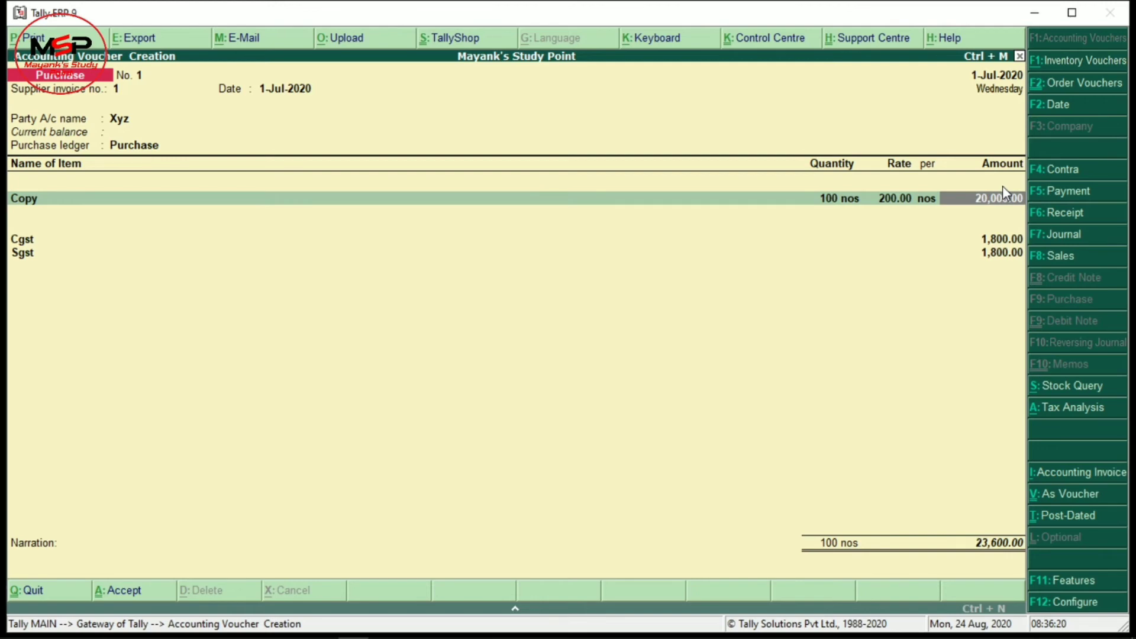
{"action": "key", "text": "Return"}
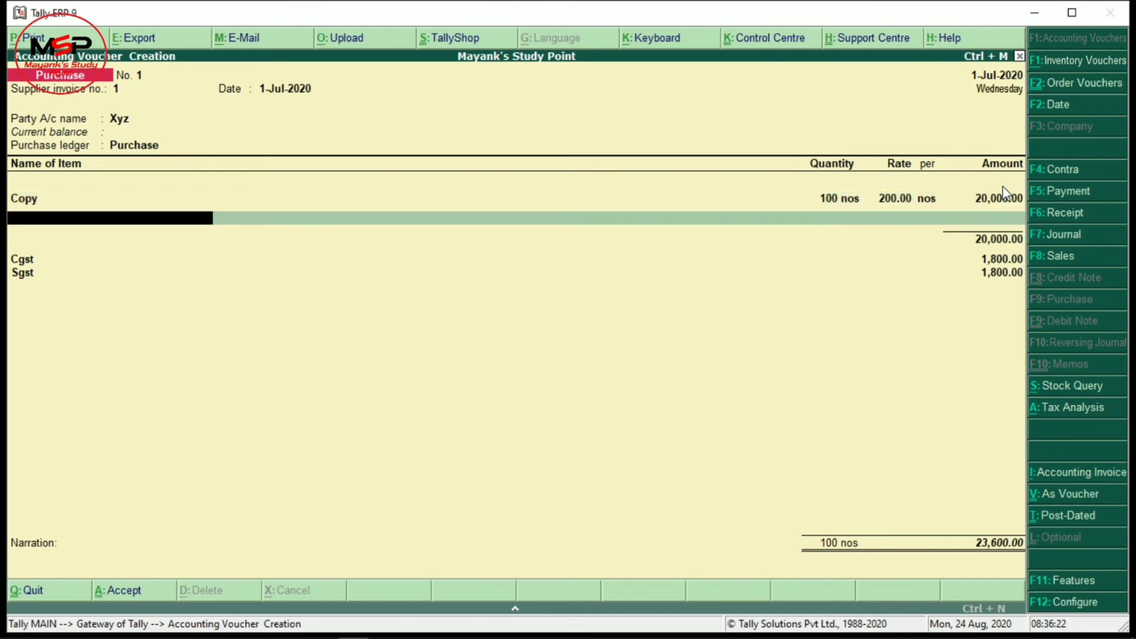
End the item list, keep the Cgst and Sgst amounts, and save the purchase voucher without a narration
{"action": "key", "text": "Return"}
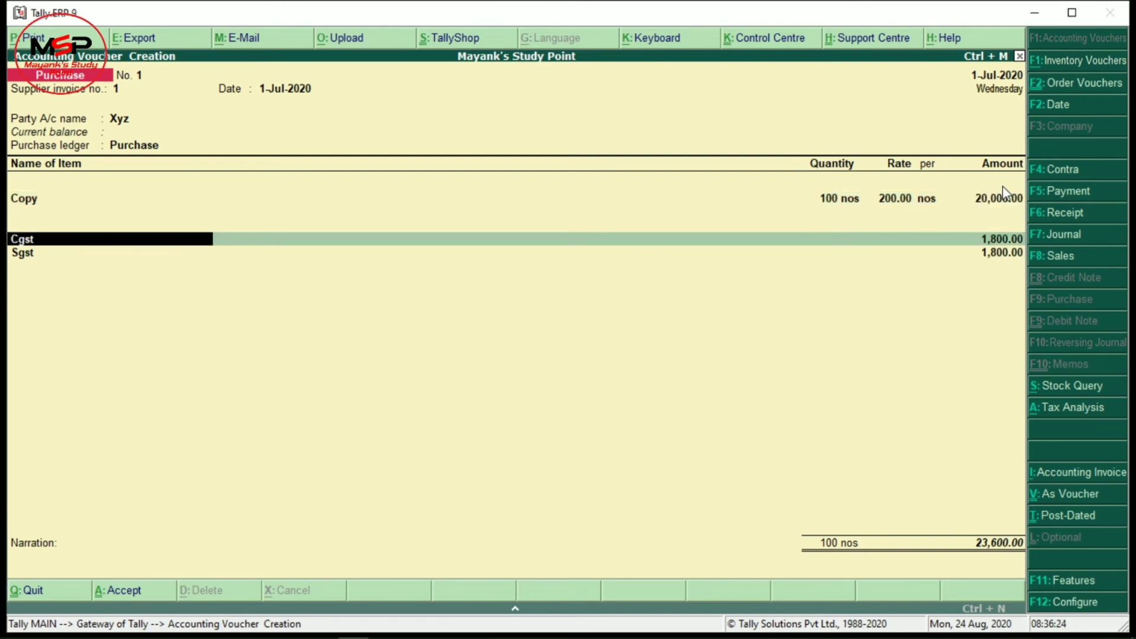
{"action": "key", "text": "Return"}
{"action": "key", "text": "Return"}
{"action": "key", "text": "Return"}
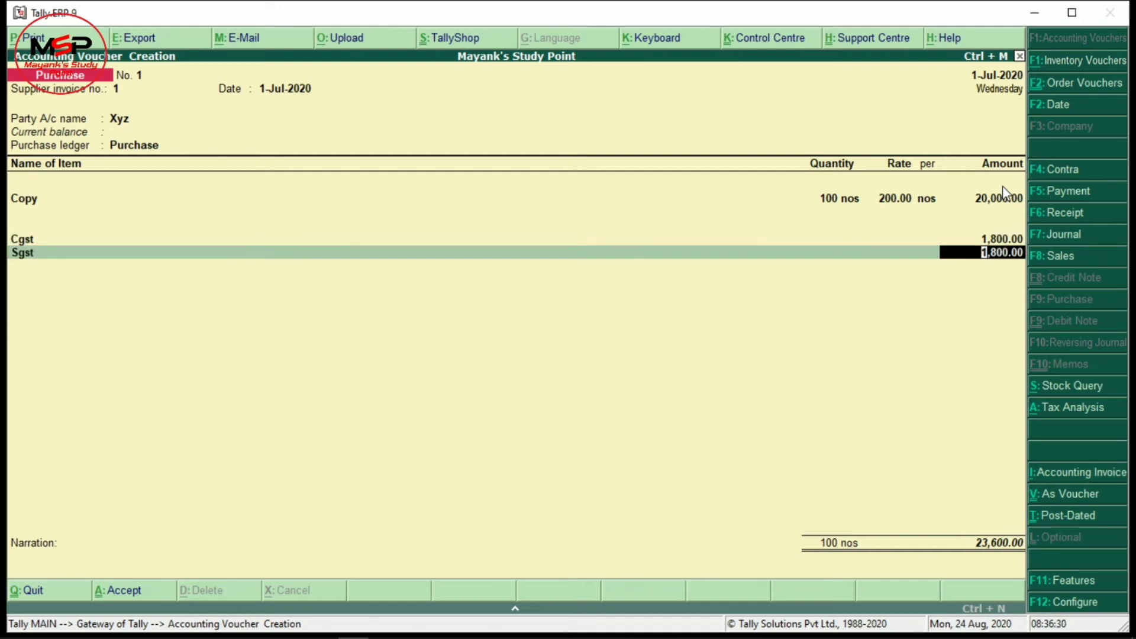
{"action": "key", "text": "Return"}
{"action": "key", "text": "Return"}
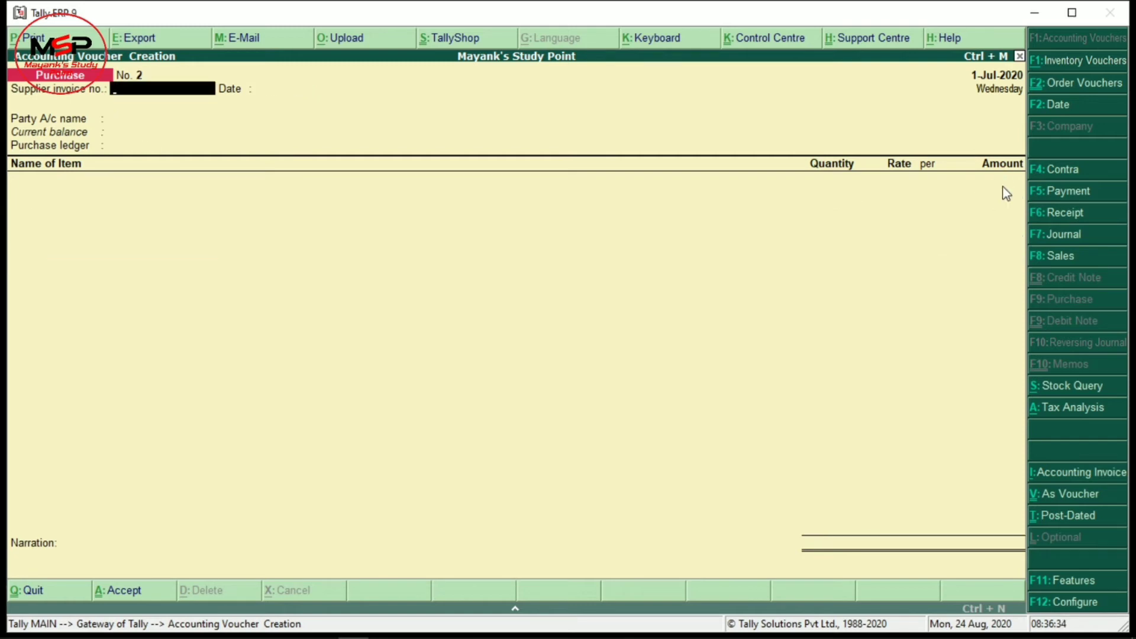
Review the stock query for the Copy item and return to the blank purchase voucher
{"action": "key", "text": "alt+s"}
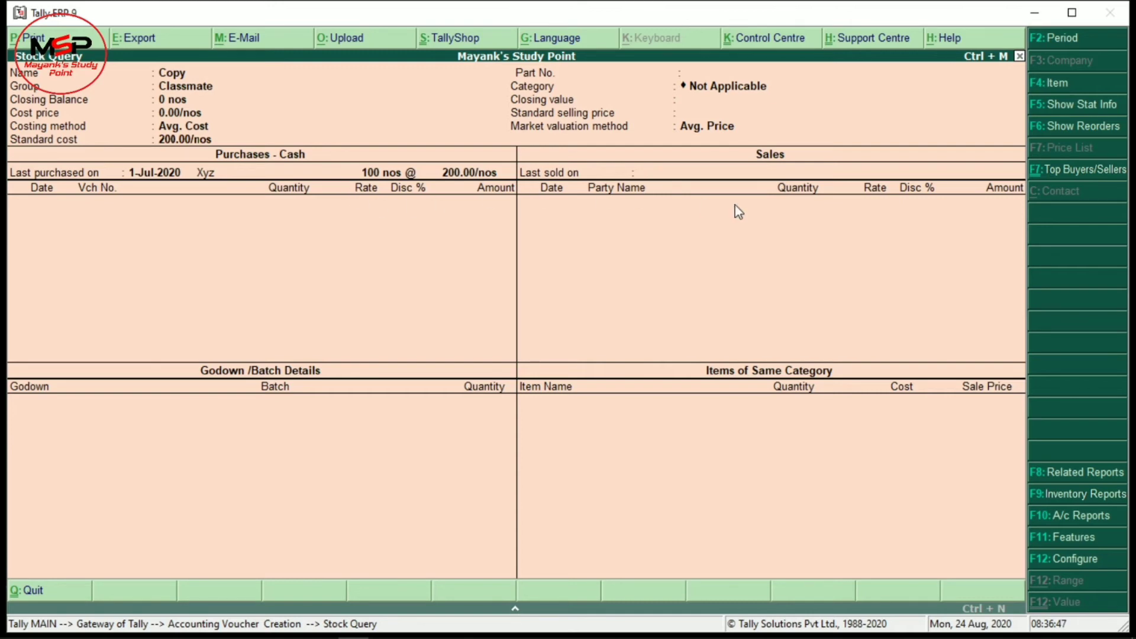
{"action": "key", "text": "Escape"}
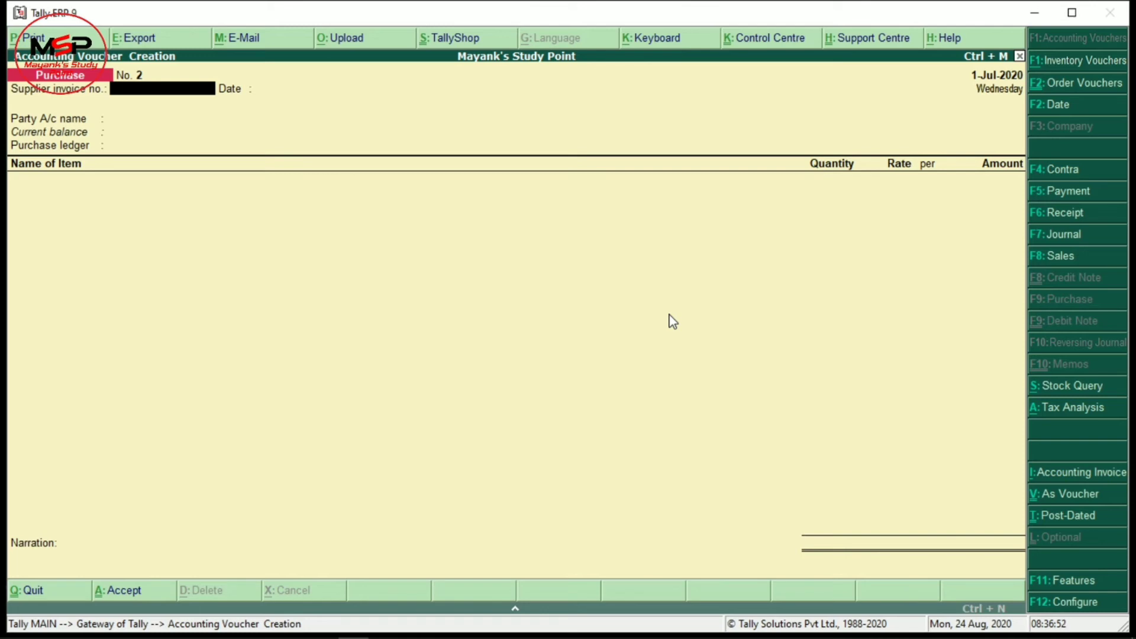
{"action": "key", "text": "Escape"}
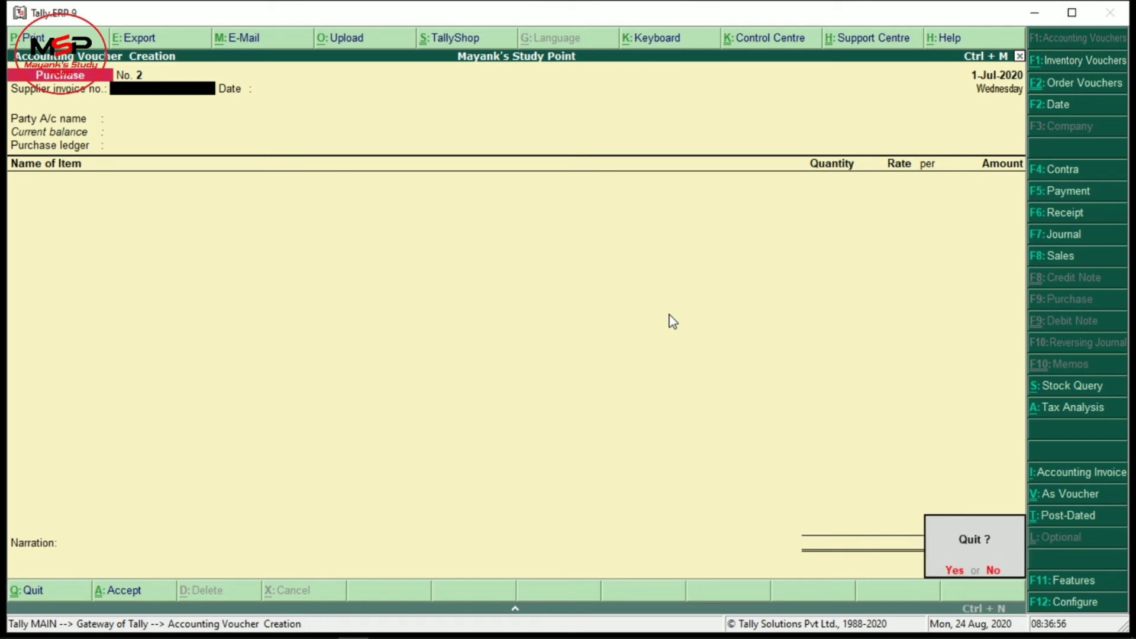
{"action": "key", "text": "n"}
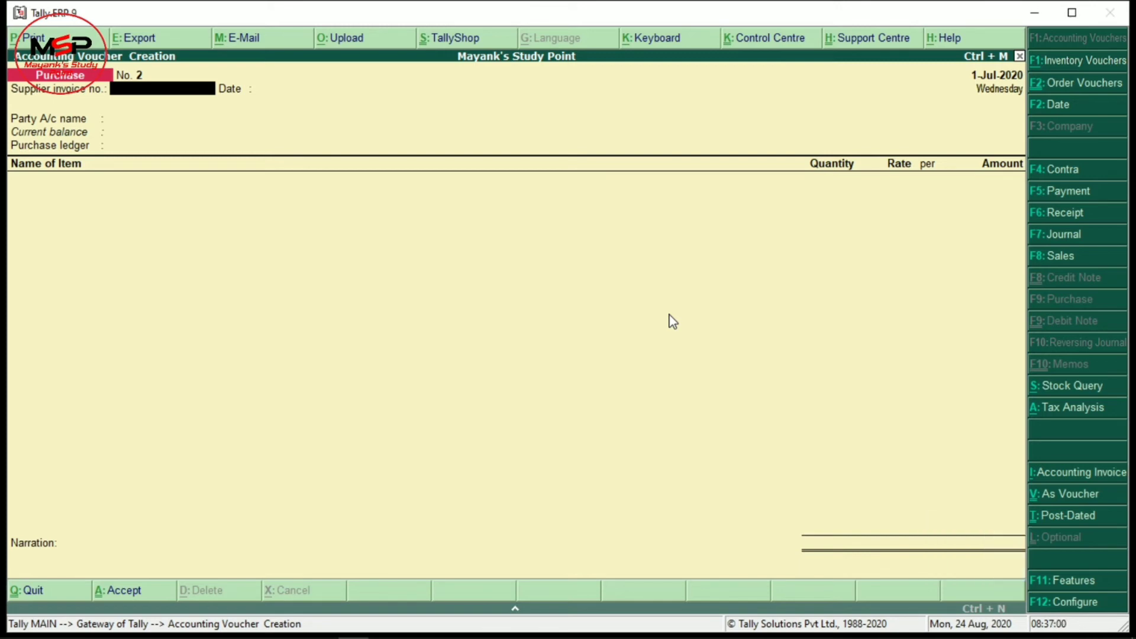
Start a sales order and create a party ledger named Abc under Sundry Debtors
{"action": "key", "text": "alt+F5"}
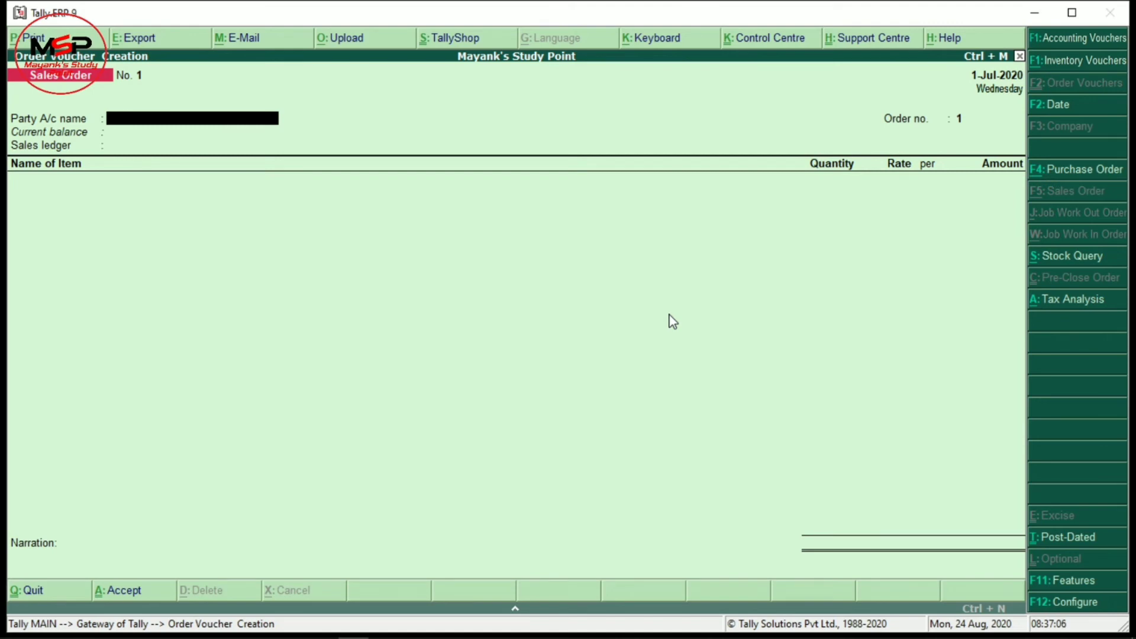
{"action": "key", "text": "alt+c"}
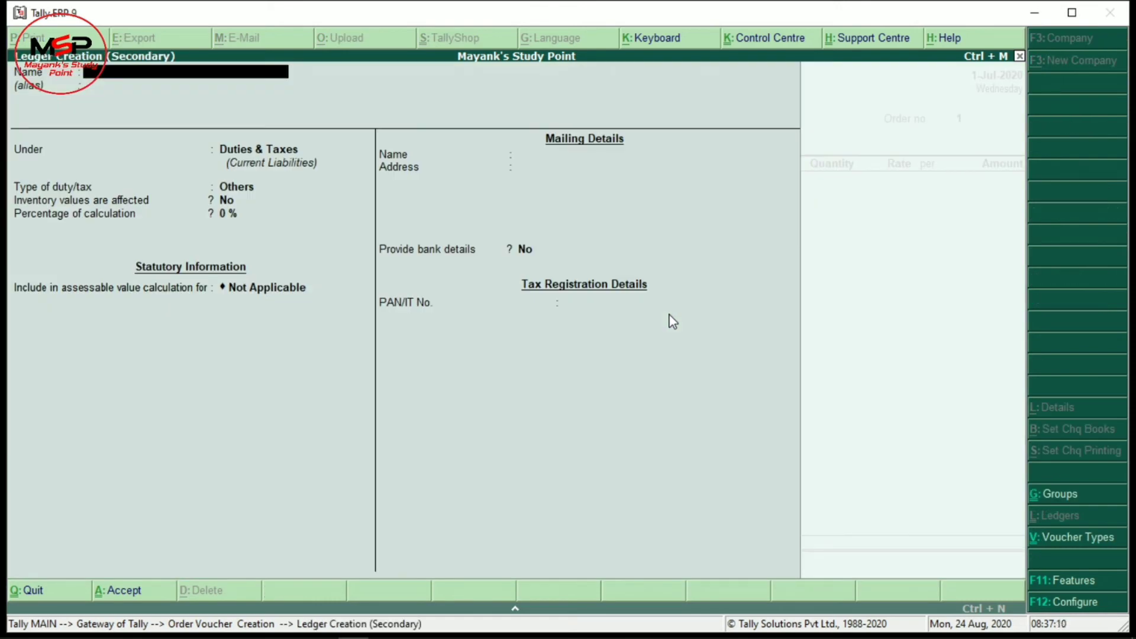
{"action": "type", "text": "Abc"}
{"action": "key", "text": "Return"}
{"action": "key", "text": "Return"}
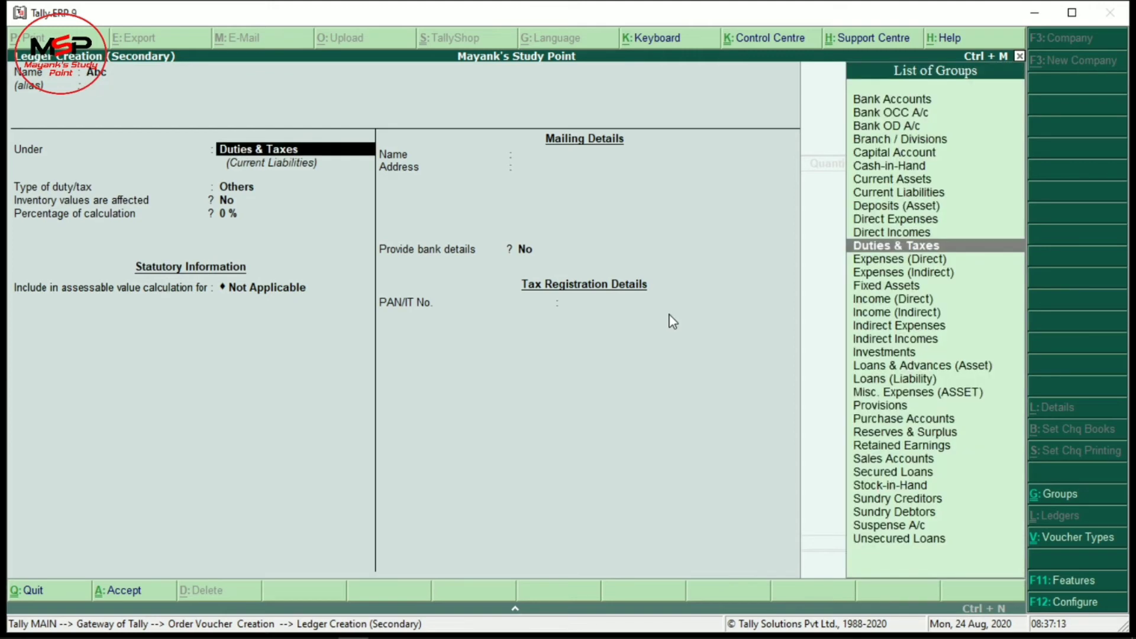
{"action": "type", "text": "Sun"}
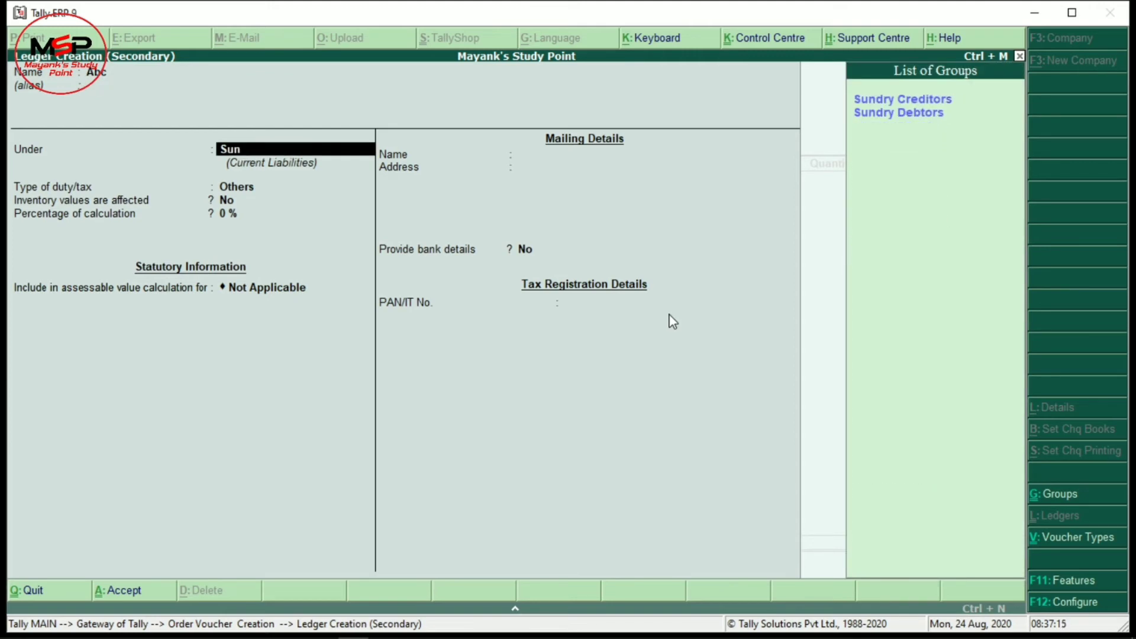
{"action": "key", "text": "Down"}
{"action": "key", "text": "Down"}
{"action": "key", "text": "Return"}
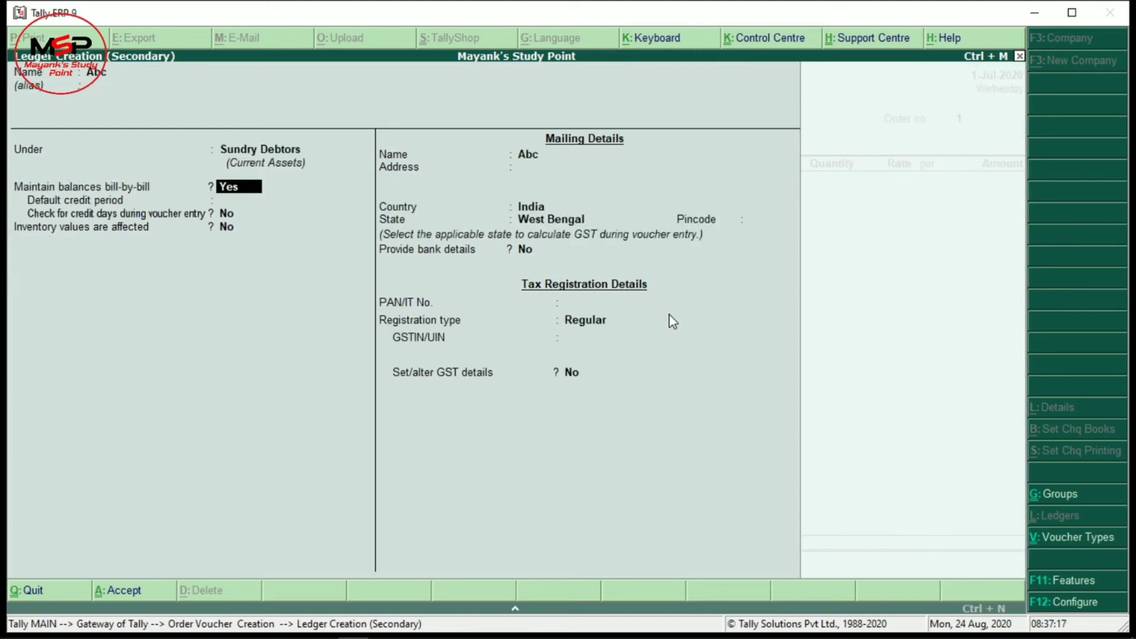
Save the Abc ledger with bill-by-bill balances maintained, and accept its buyer's details and order number 1
{"action": "key", "text": "Return"}
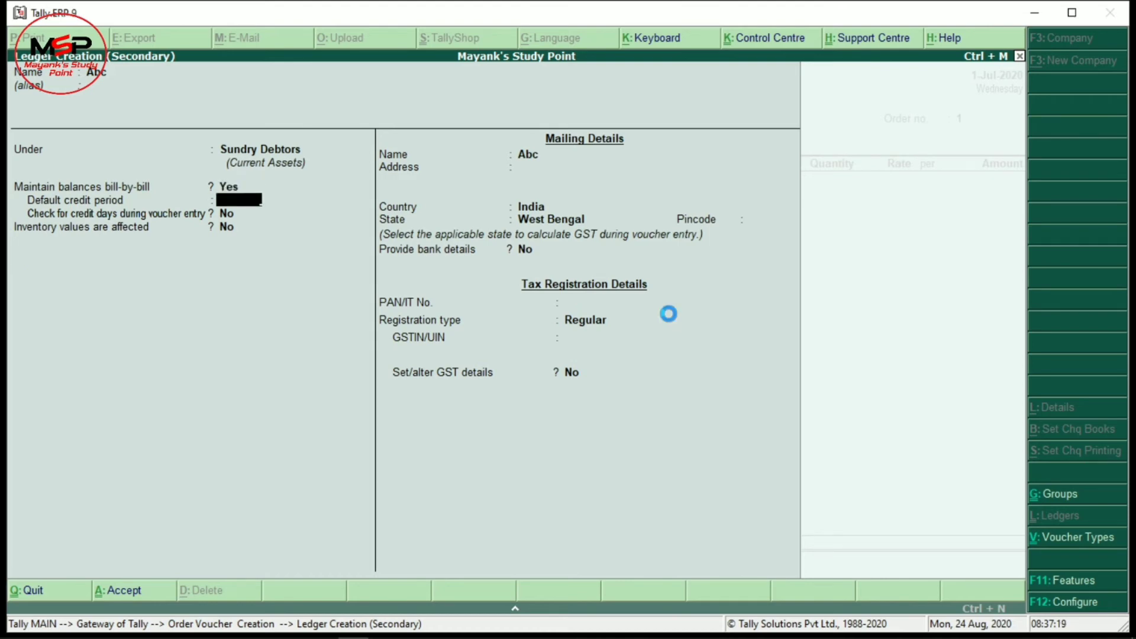
{"action": "key", "text": "ctrl+a"}
{"action": "key", "text": "Return"}
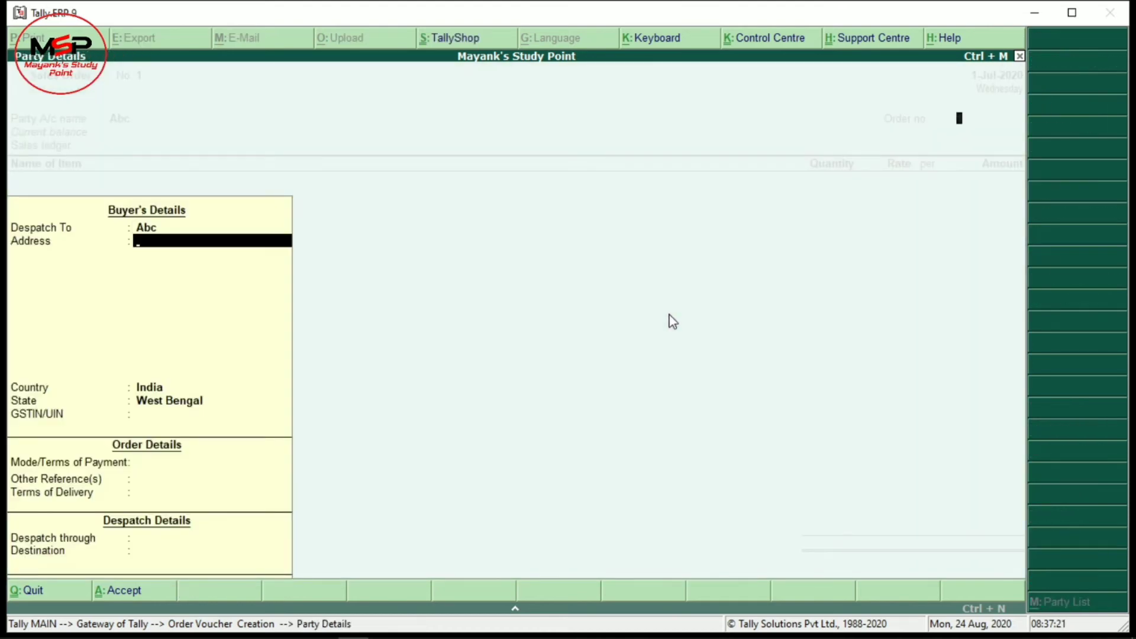
{"action": "key", "text": "ctrl+a"}
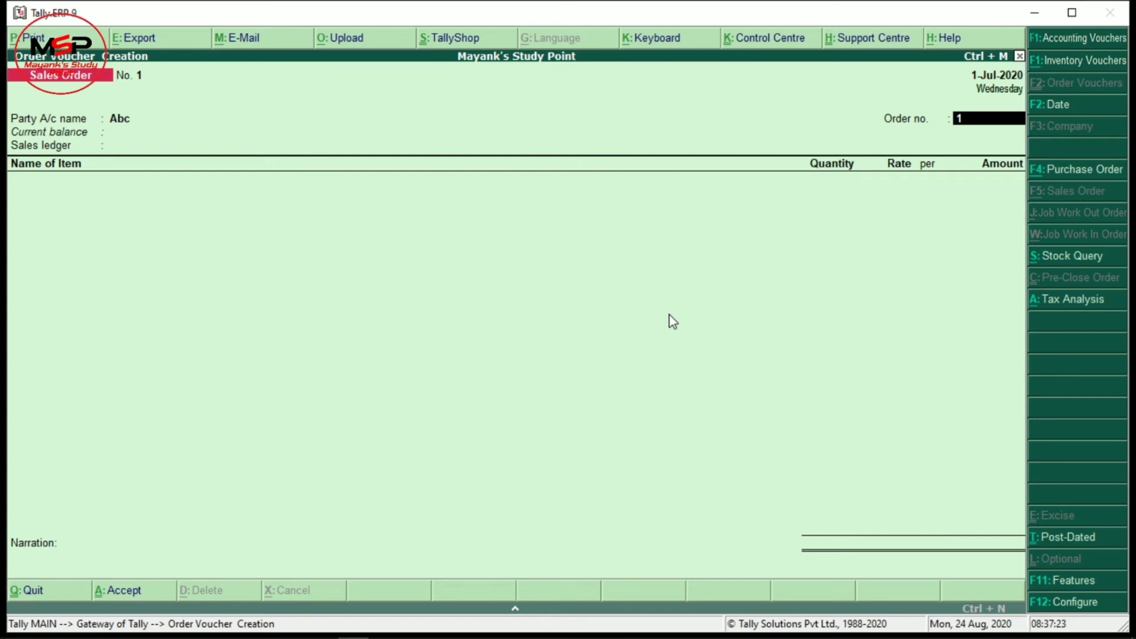
{"action": "key", "text": "Return"}
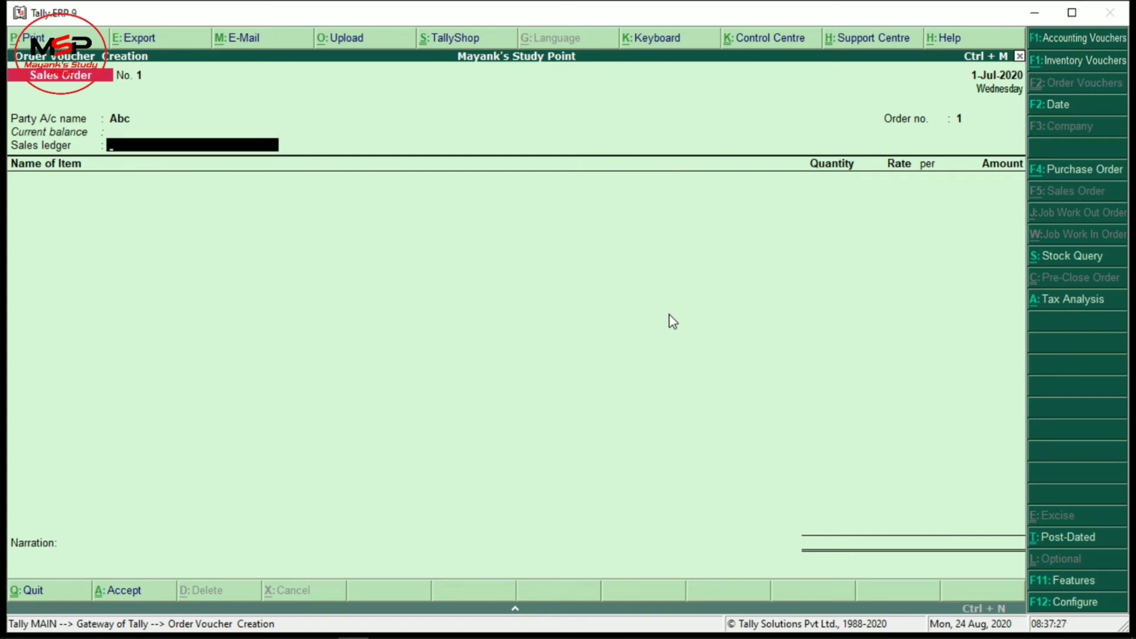
Create a ledger named Sales under Sales Accounts with inventory values affected, and use it as the order's sales ledger
{"action": "key", "text": "alt+c"}
{"action": "type", "text": "S"}
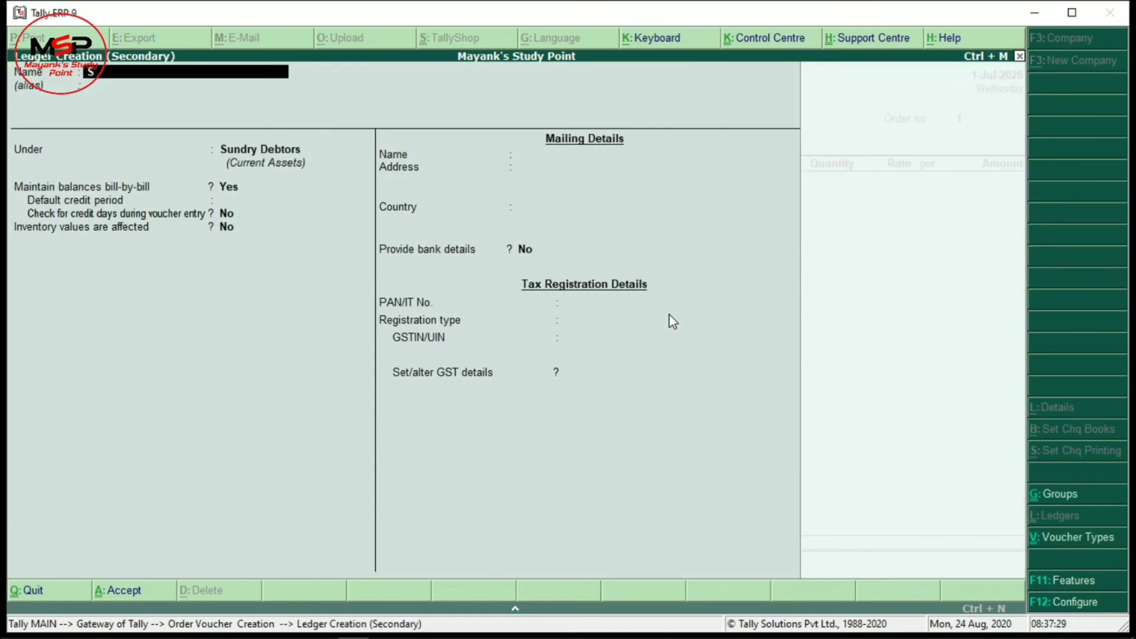
{"action": "type", "text": "ales"}
{"action": "key", "text": "Return"}
{"action": "key", "text": "Return"}
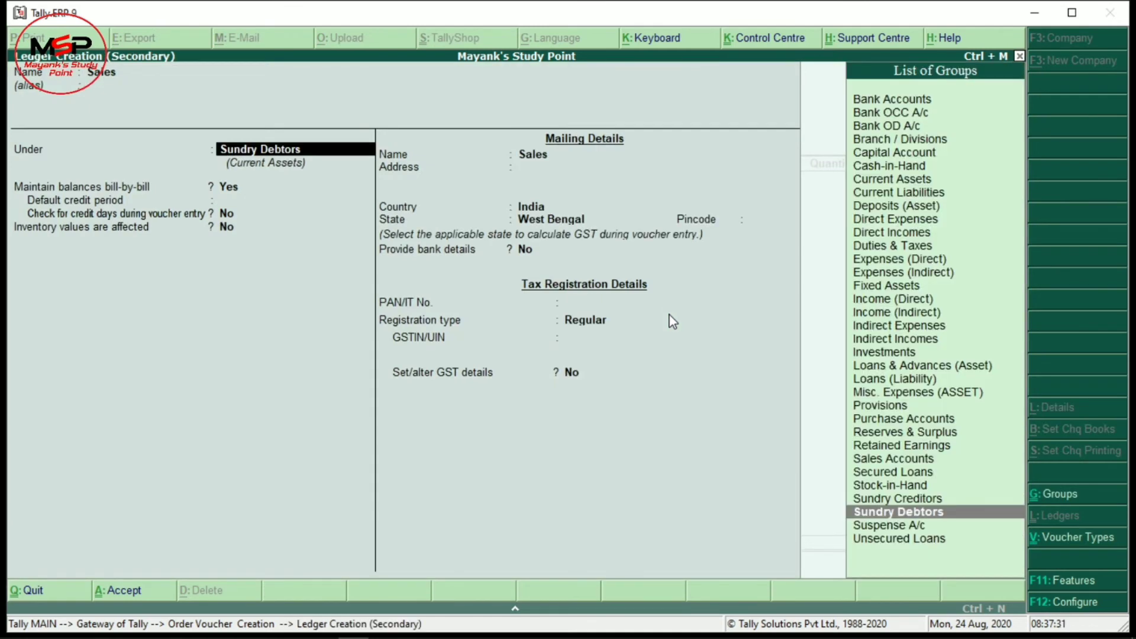
{"action": "type", "text": "Sal"}
{"action": "key", "text": "Return"}
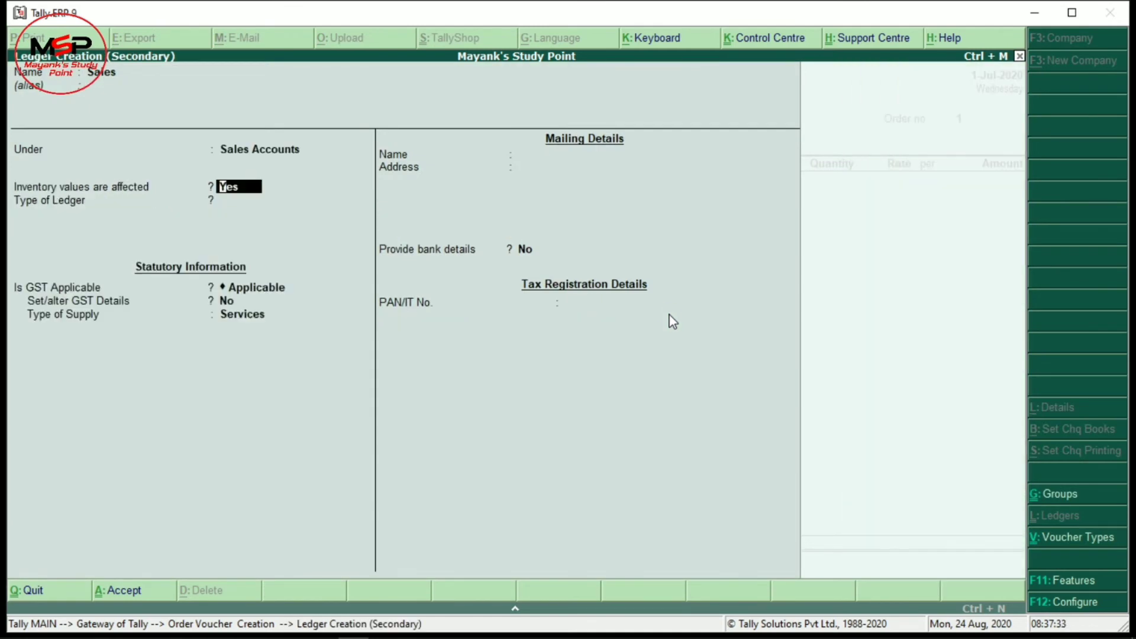
{"action": "key", "text": "Return"}
{"action": "key", "text": "ctrl+a"}
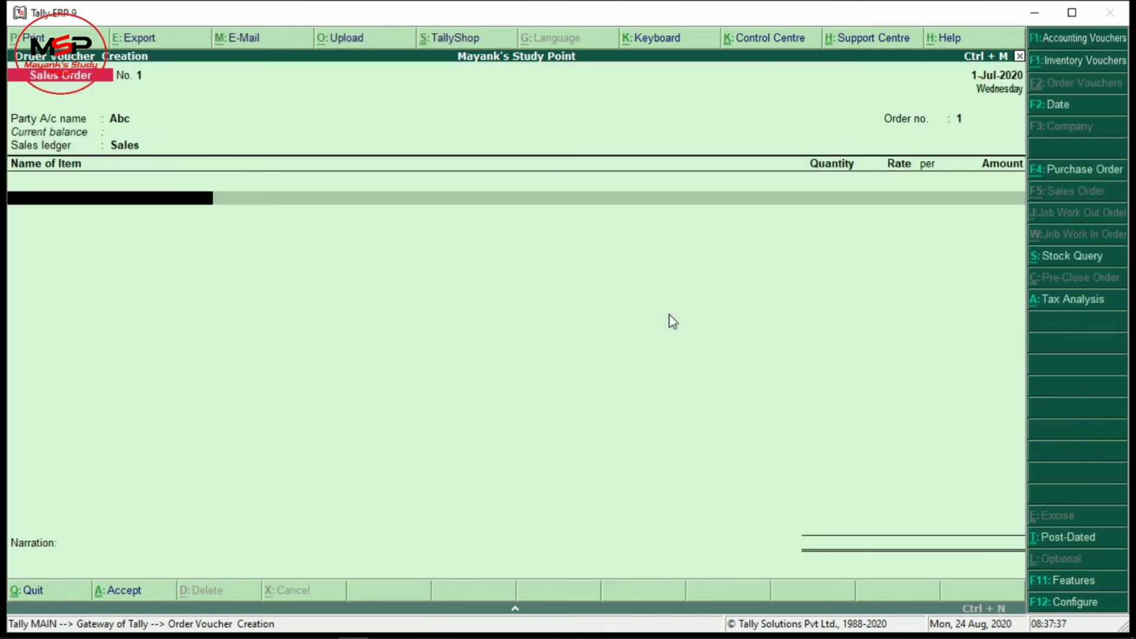
Add the Copy item to the sales order with the due date 1-Jul-2020
{"action": "key", "text": "Return"}
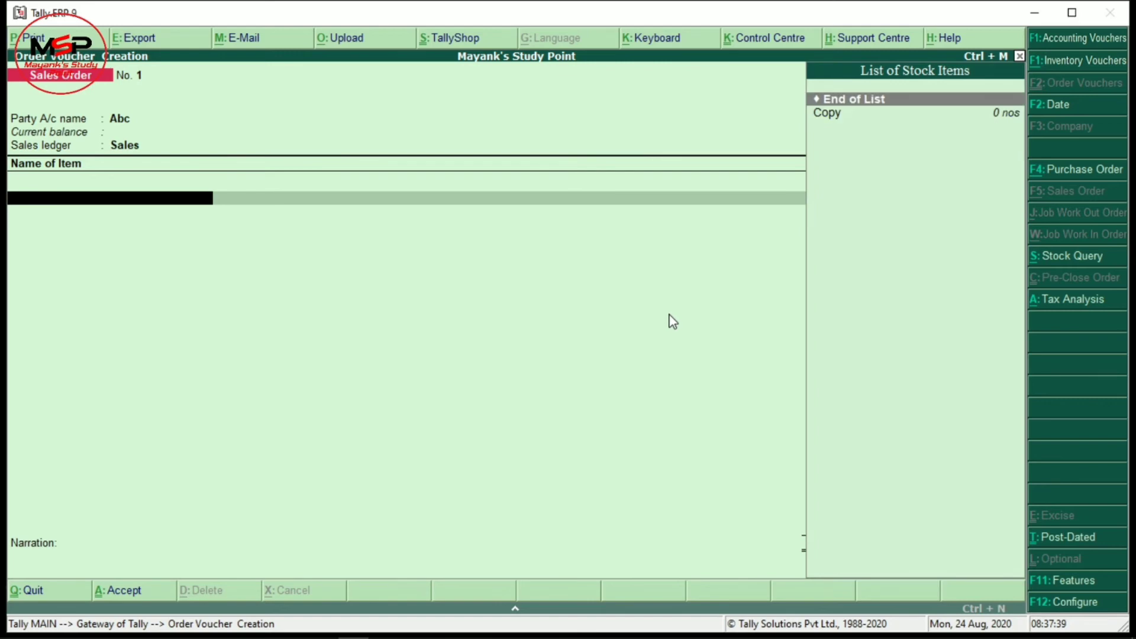
{"action": "key", "text": "Down"}
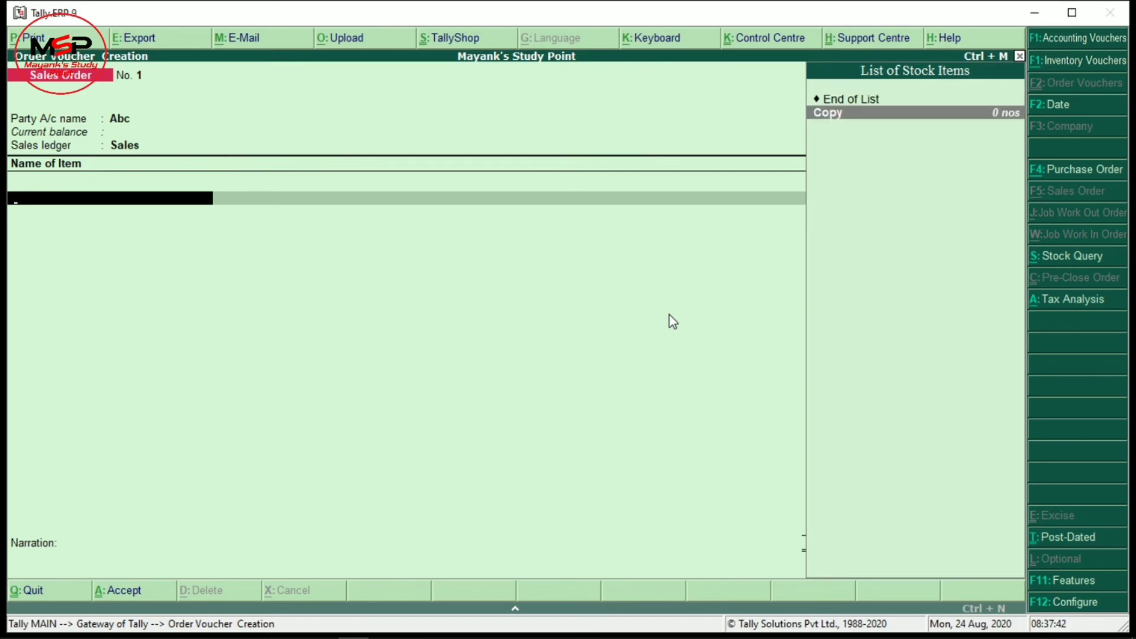
{"action": "key", "text": "Return"}
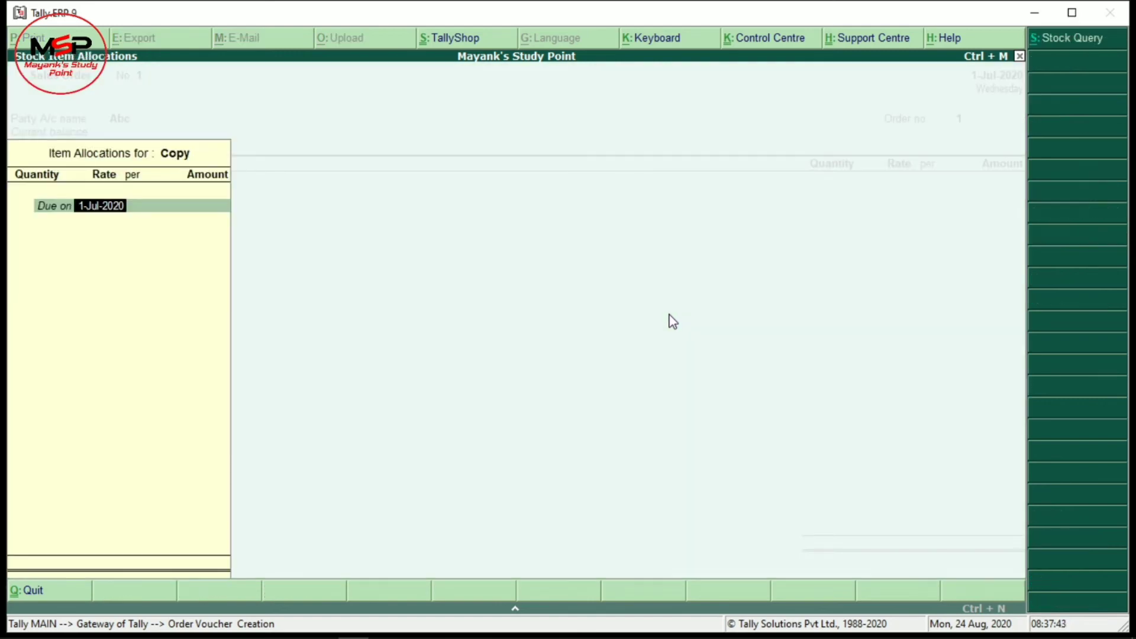
{"action": "key", "text": "Return"}
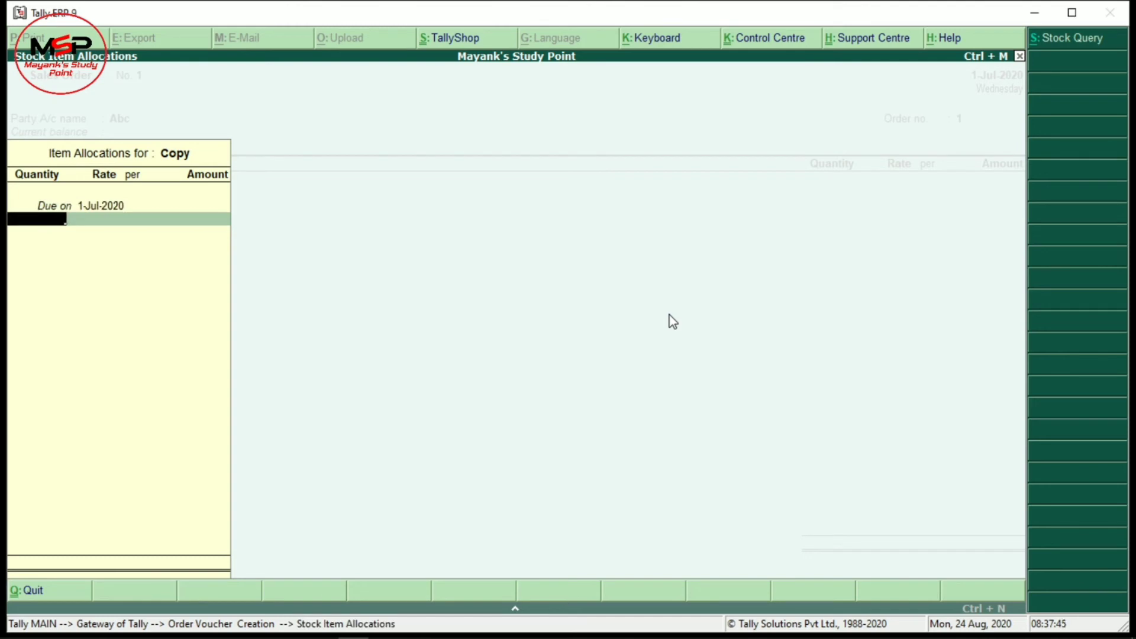
Set the ordered Copy quantity to 5 nos at a rate of 250 per nos and finish the item allocation
{"action": "type", "text": "5"}
{"action": "key", "text": "Return"}
{"action": "key", "text": "Return"}
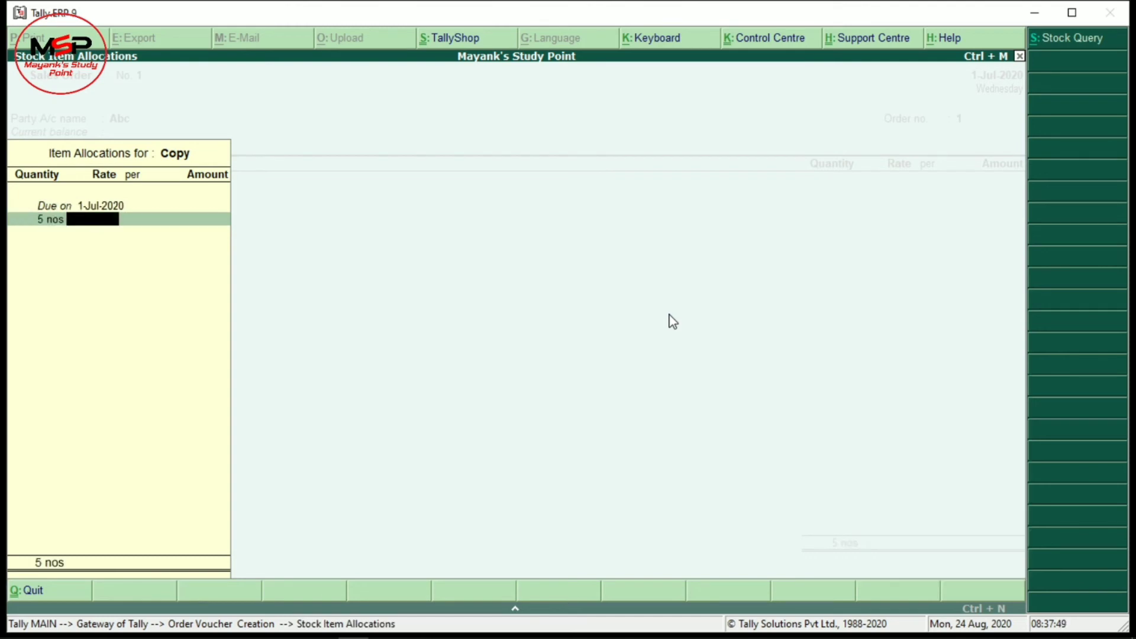
{"action": "key", "text": "Return"}
{"action": "key", "text": "BackSpace"}
{"action": "type", "text": "250"}
{"action": "key", "text": "Return"}
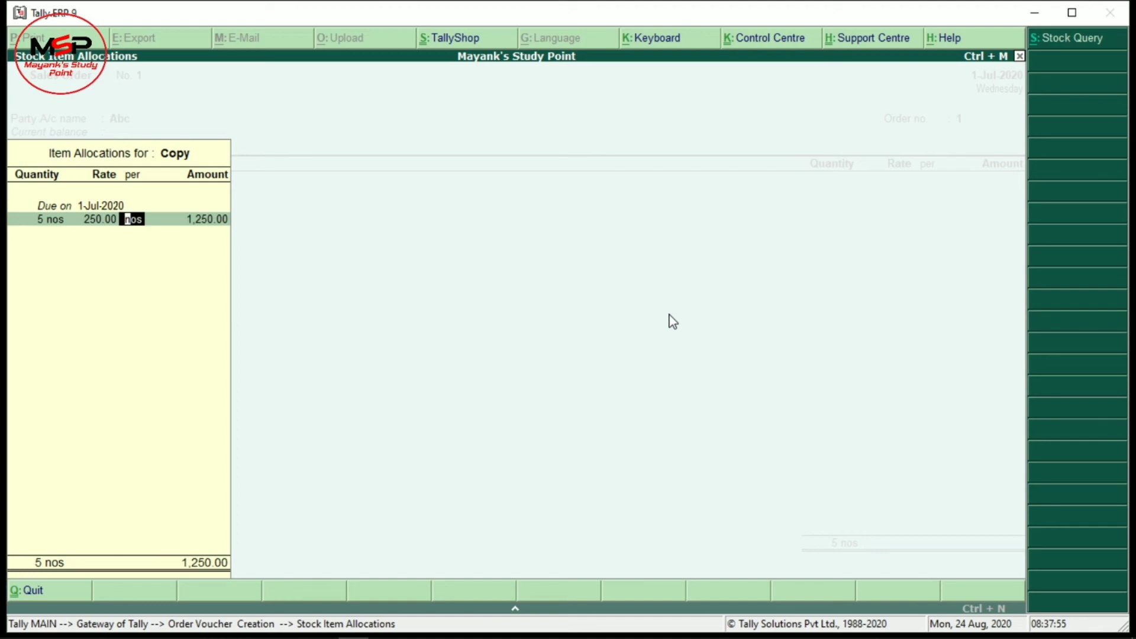
{"action": "key", "text": "Return"}
{"action": "key", "text": "Return"}
{"action": "key", "text": "Return"}
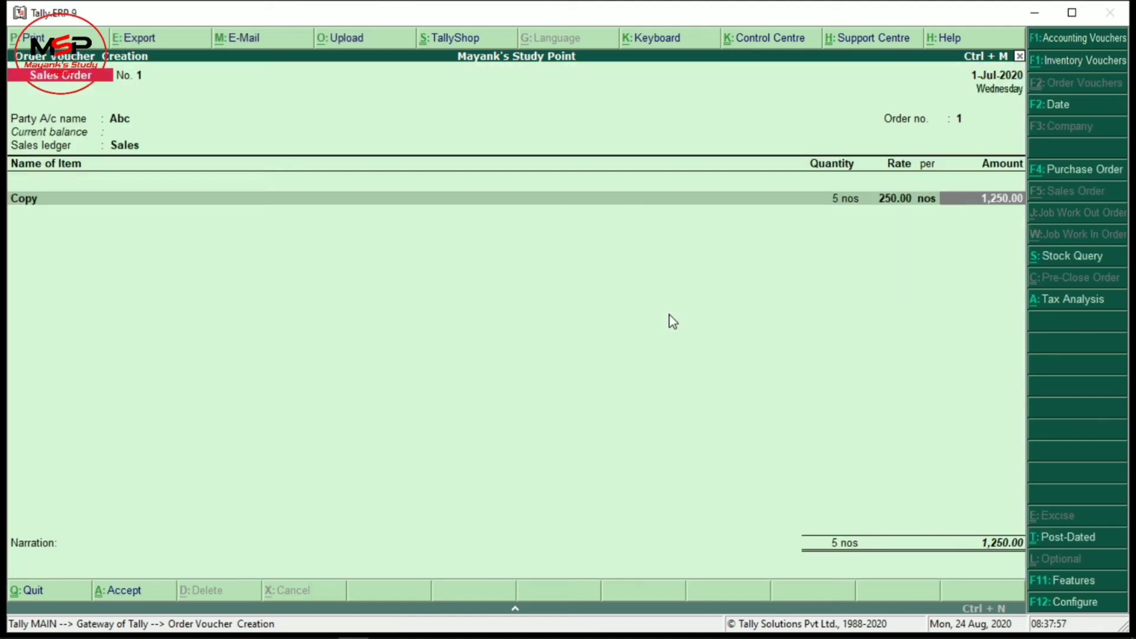
Finish the Copy item line and add the Sgst tax ledger to the sales order
{"action": "key", "text": "Return"}
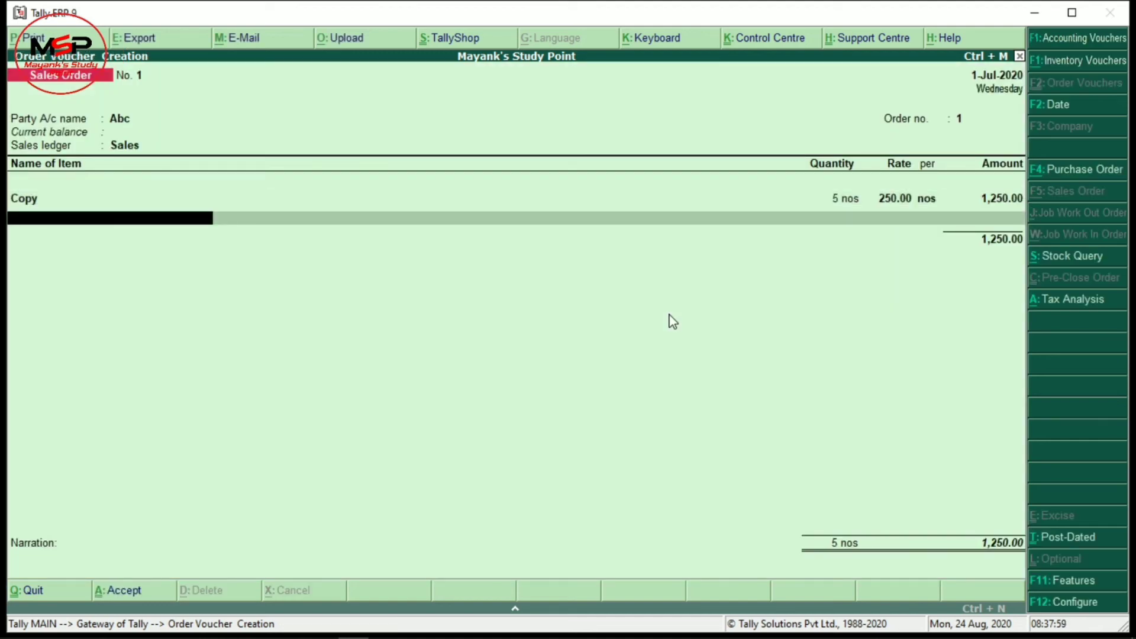
{"action": "key", "text": "Return"}
{"action": "type", "text": "S"}
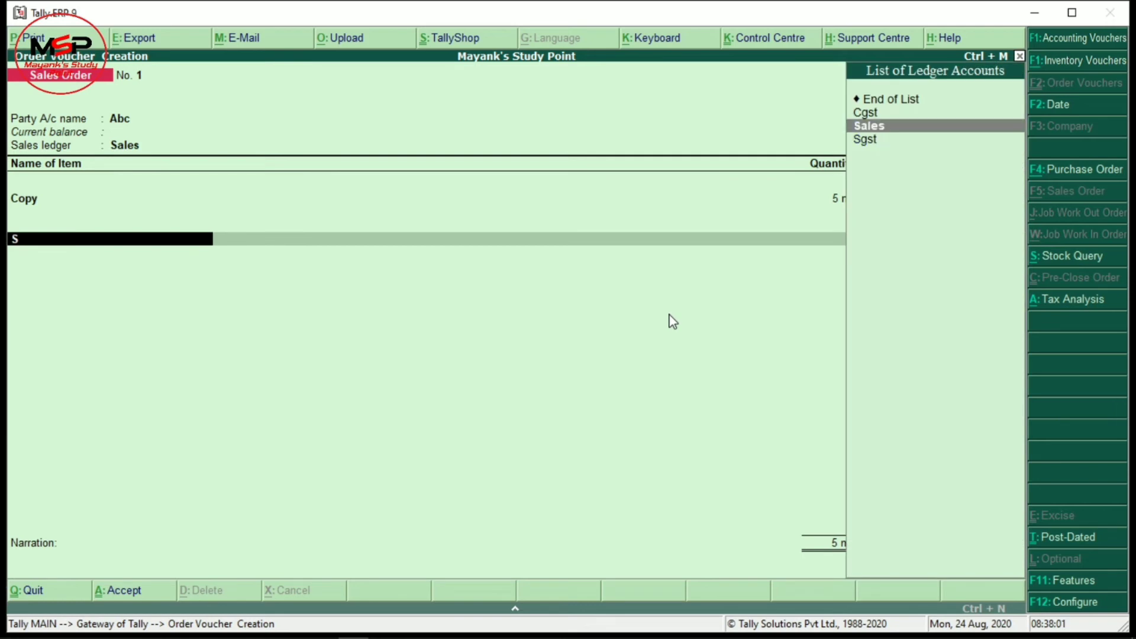
{"action": "key", "text": "Down"}
{"action": "key", "text": "Return"}
{"action": "key", "text": "Return"}
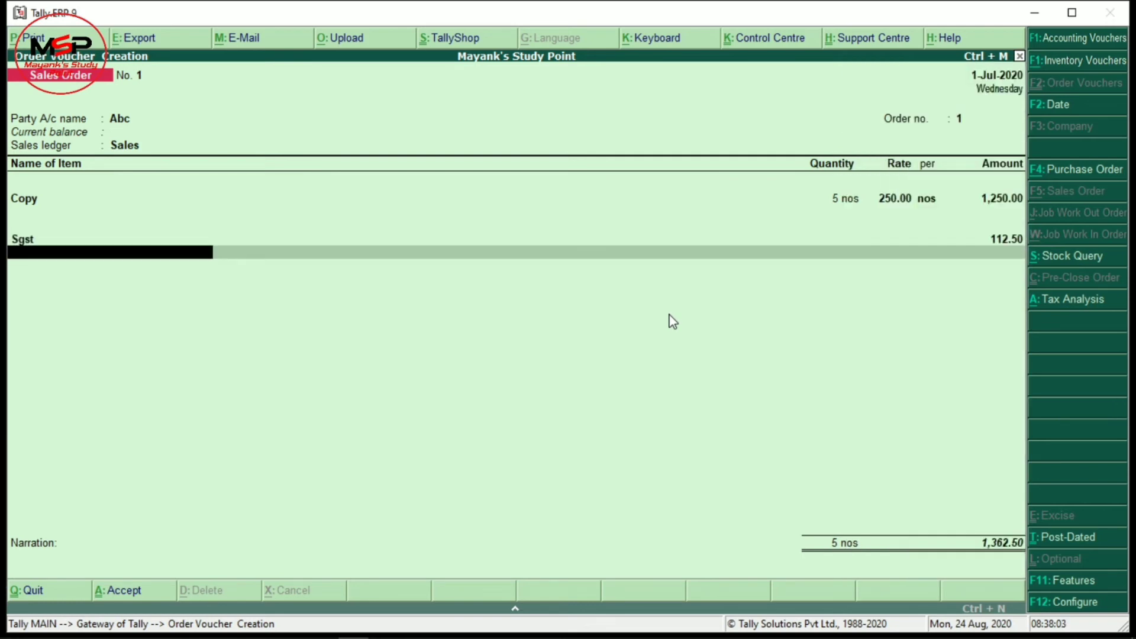
Add the Cgst tax ledger to the sales order and save the order
{"action": "type", "text": "C"}
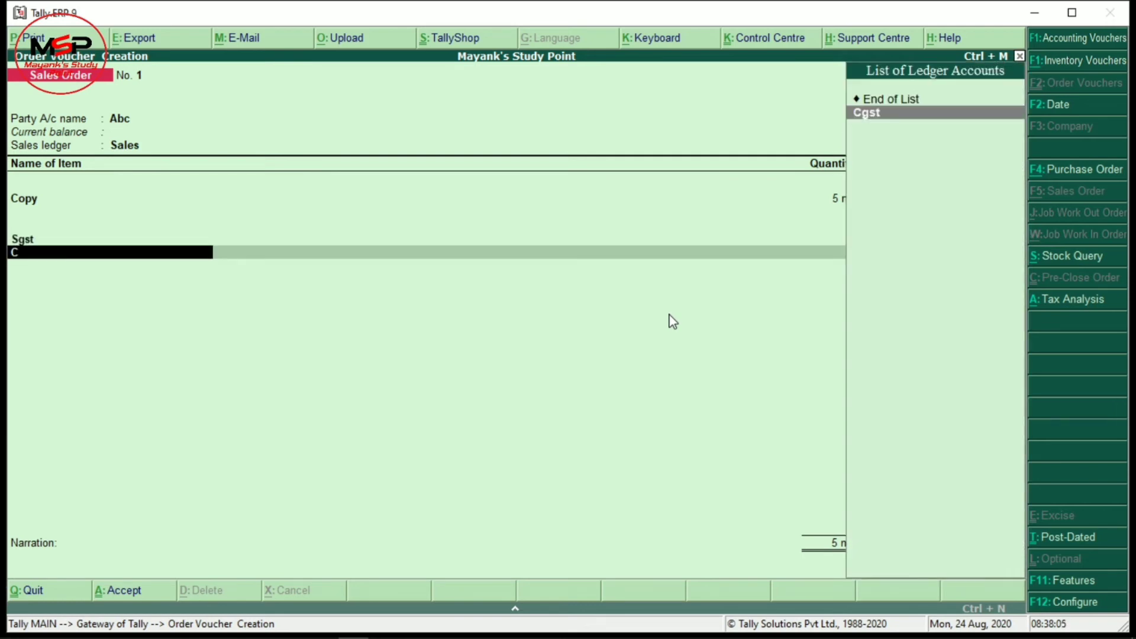
{"action": "key", "text": "Return"}
{"action": "key", "text": "Return"}
{"action": "key", "text": "Return"}
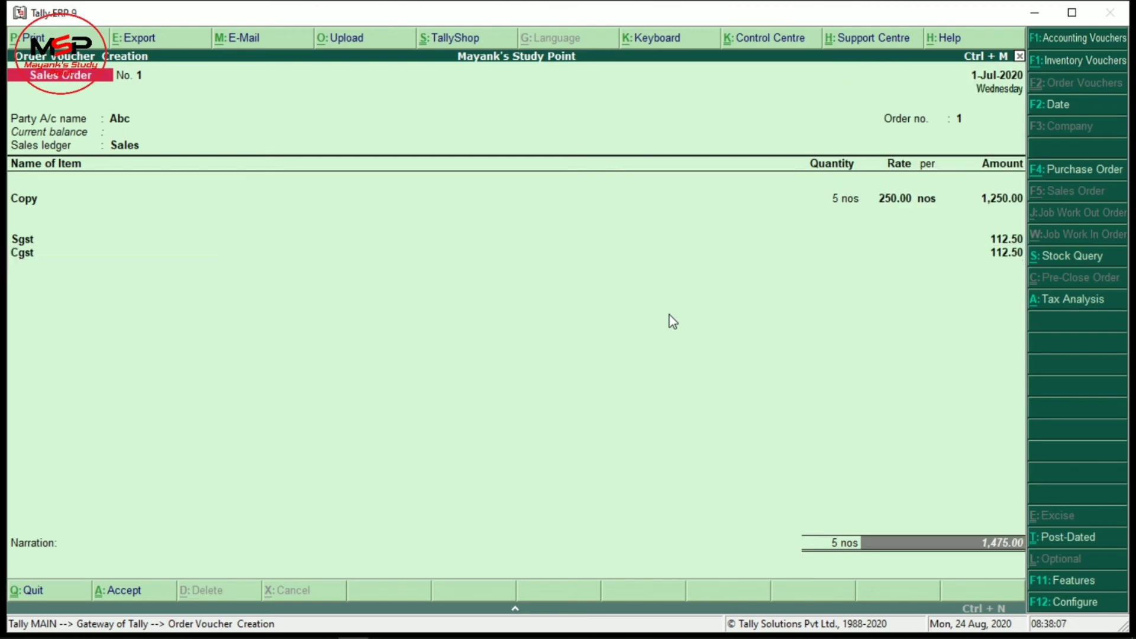
{"action": "key", "text": "Return"}
{"action": "key", "text": "Return"}
{"action": "key", "text": "Return"}
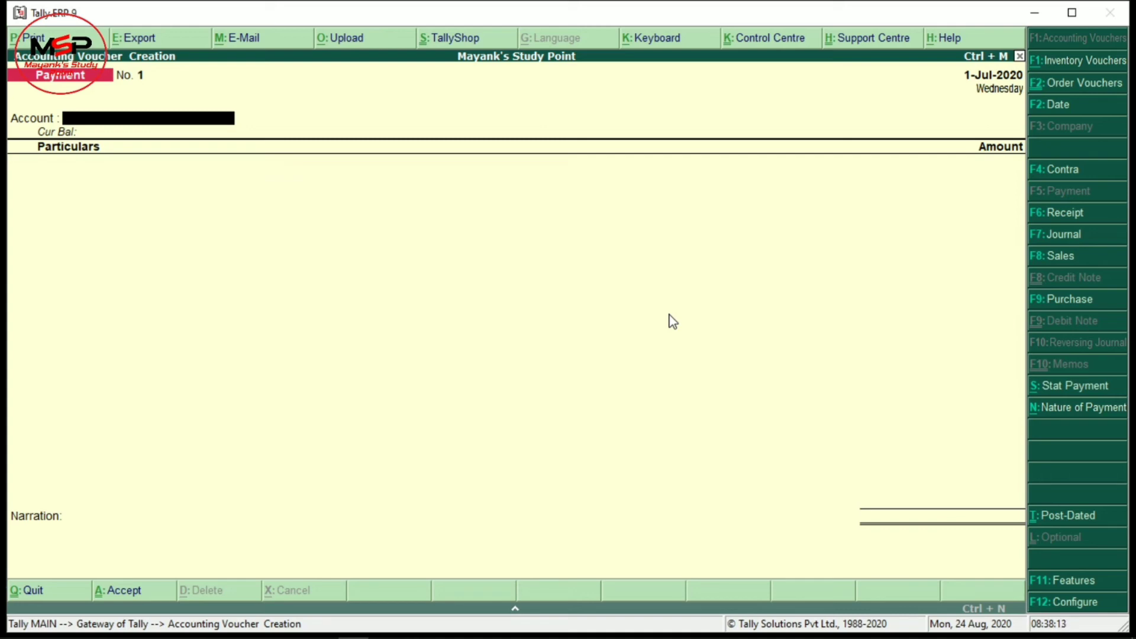
Start a sales voucher with reference number 1 and Abc as the party account
{"action": "key", "text": "F8"}
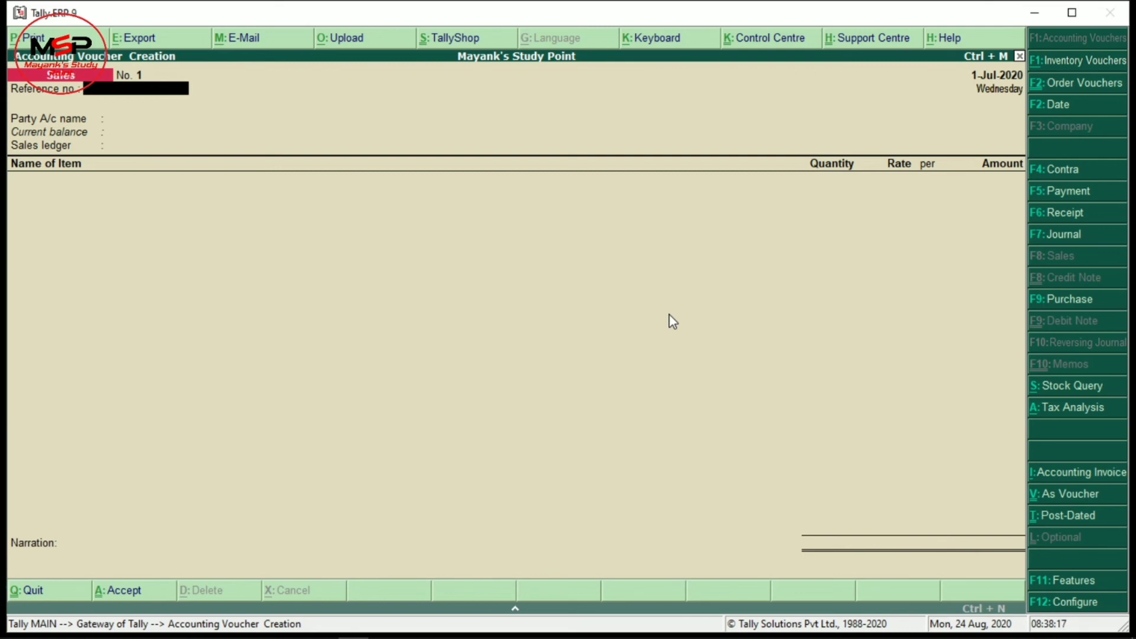
{"action": "key", "text": "Return"}
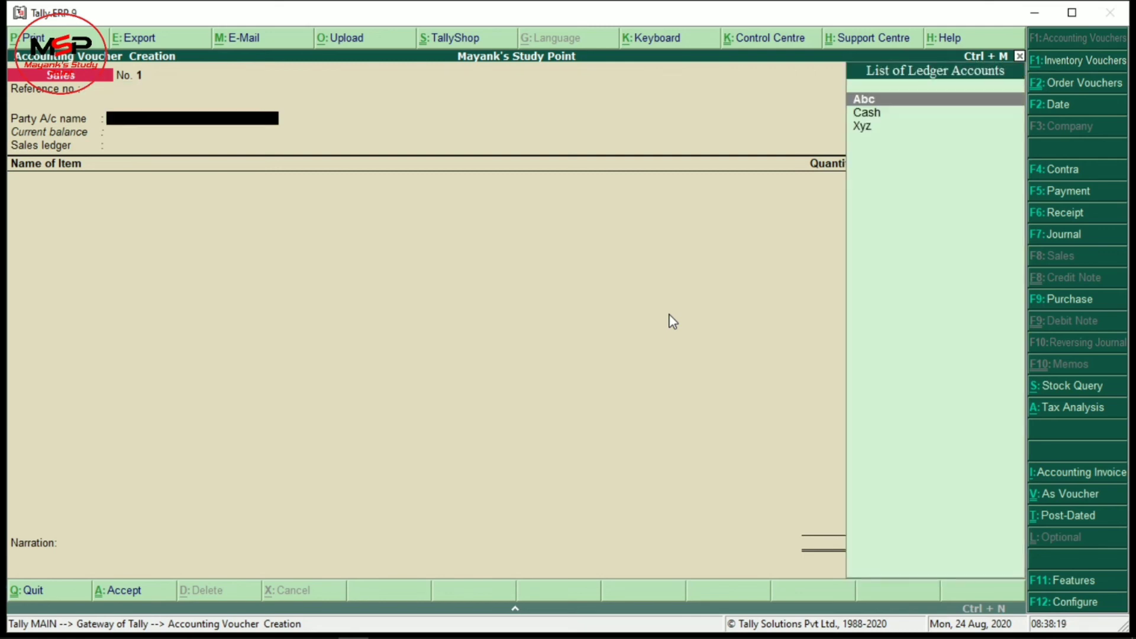
{"action": "key", "text": "BackSpace"}
{"action": "key", "text": "Return"}
{"action": "key", "text": "Down"}
{"action": "key", "text": "Up"}
{"action": "key", "text": "Return"}
Enter a new delivery note number 1 dated 1-Jul-2020, leaving the other despatch details blank
{"action": "key", "text": "Down"}
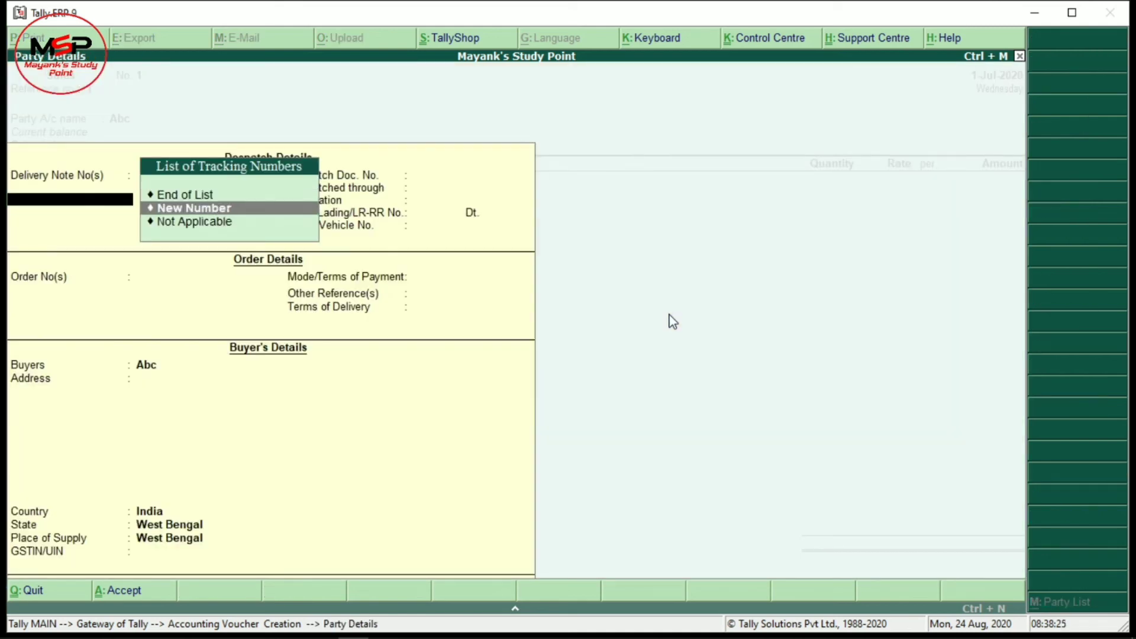
{"action": "key", "text": "Return"}
{"action": "type", "text": "1"}
{"action": "key", "text": "Return"}
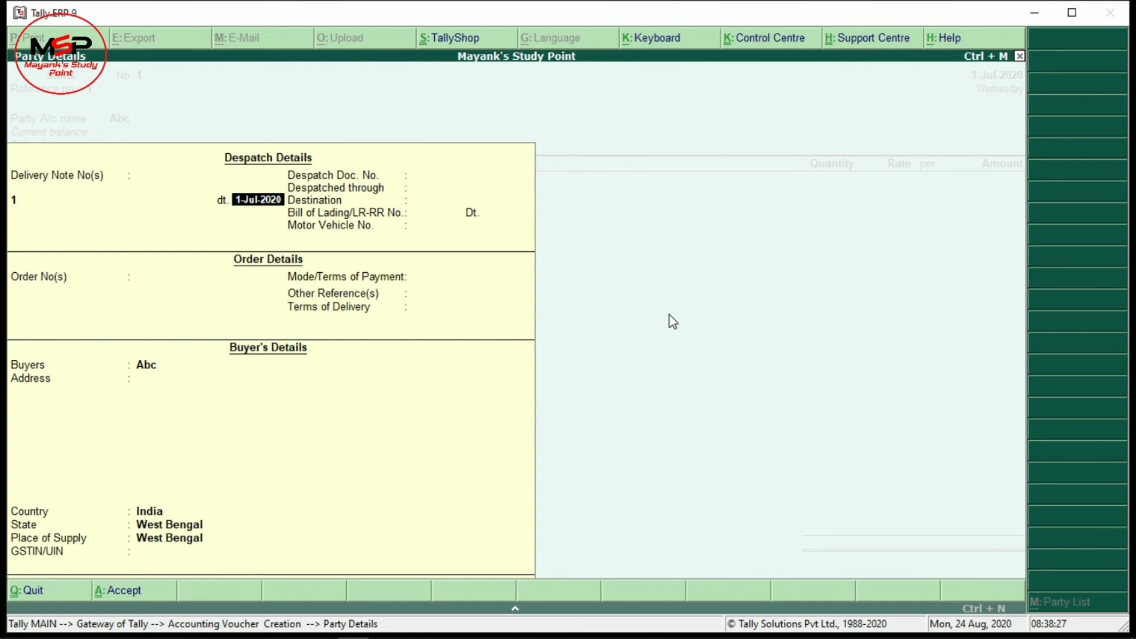
{"action": "key", "text": "Return"}
{"action": "key", "text": "Return"}
{"action": "key", "text": "Return"}
{"action": "key", "text": "Return"}
{"action": "key", "text": "Return"}
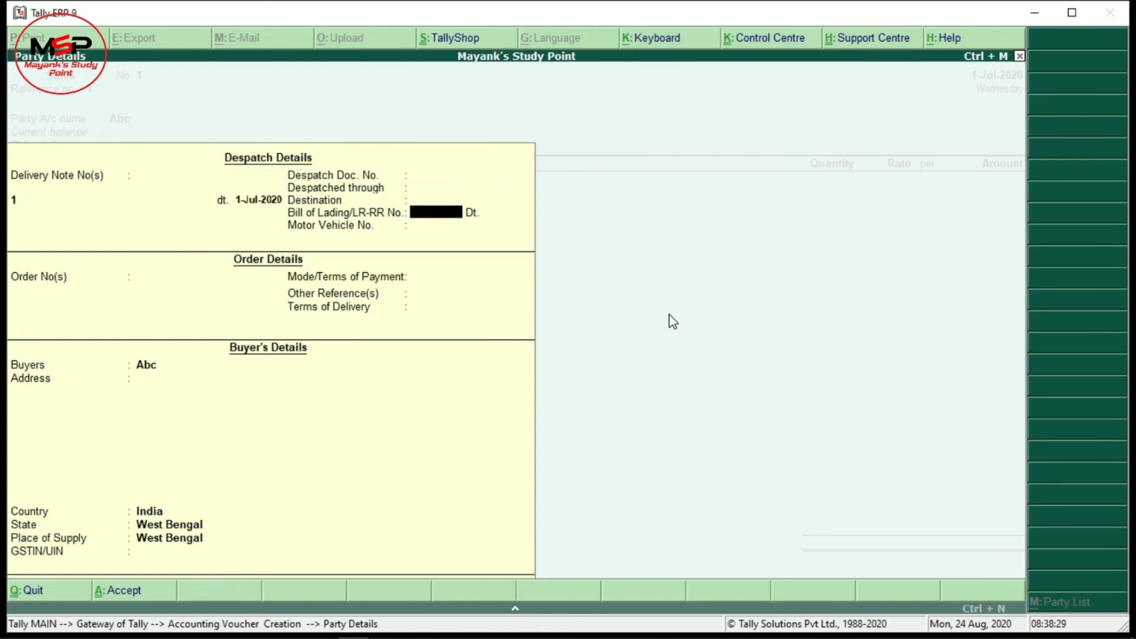
{"action": "key", "text": "Return"}
{"action": "key", "text": "Return"}
{"action": "key", "text": "Return"}
Link the sales voucher to Abc's existing order 1 and accept the remaining party details and the Sales ledger
{"action": "key", "text": "Down"}
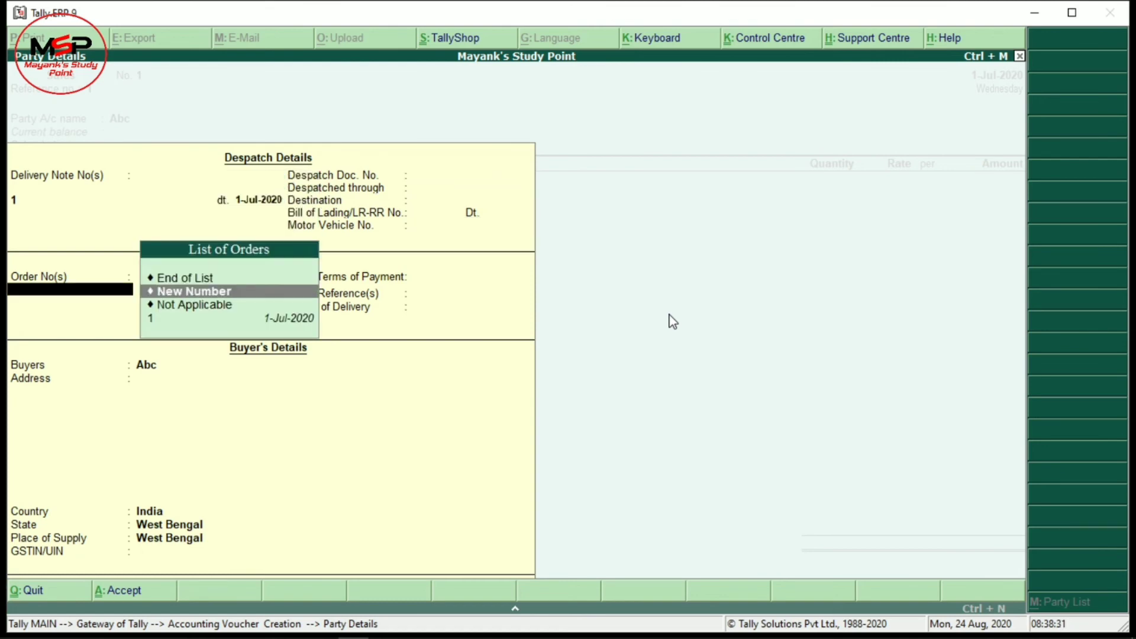
{"action": "key", "text": "Down"}
{"action": "key", "text": "Down"}
{"action": "key", "text": "Return"}
{"action": "key", "text": "Return"}
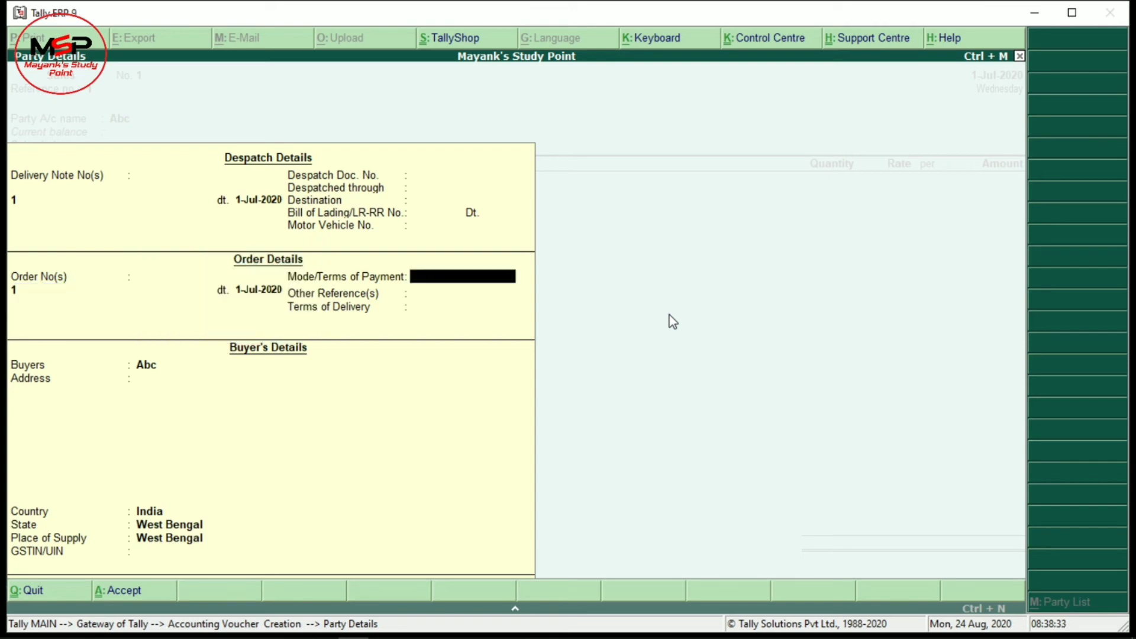
{"action": "key", "text": "Return"}
{"action": "key", "text": "Return"}
{"action": "key", "text": "Return"}
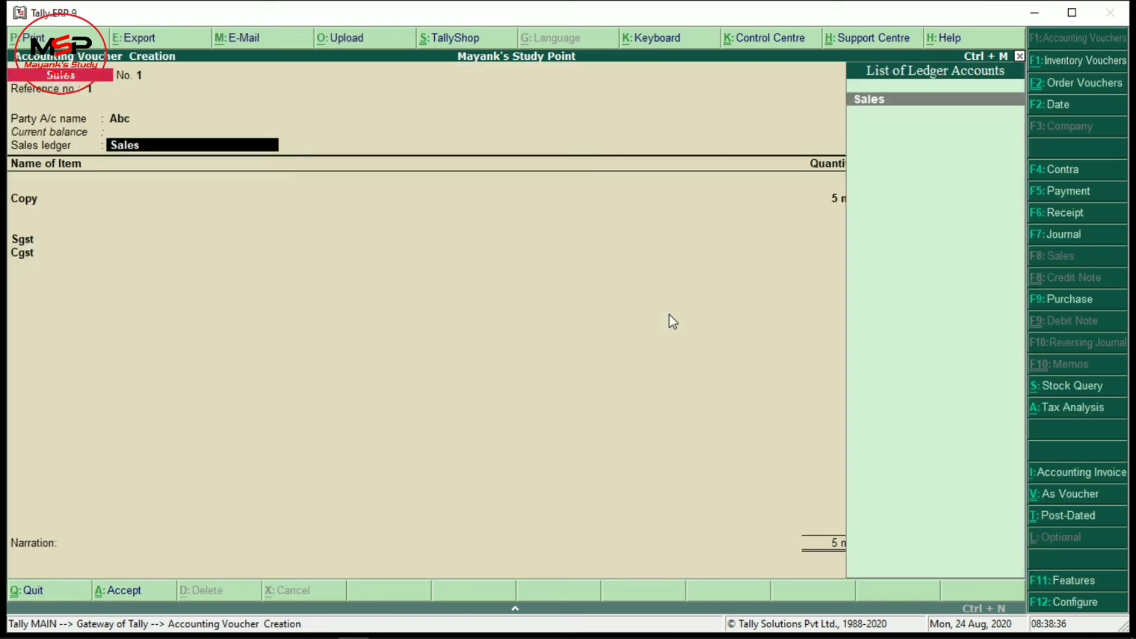
{"action": "key", "text": "Return"}
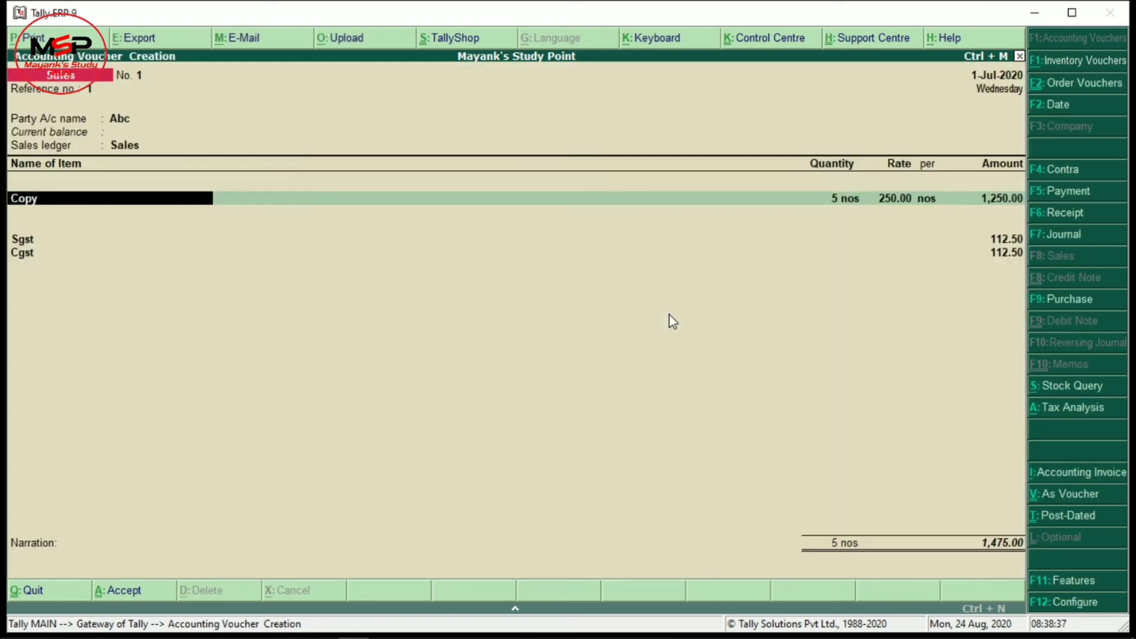
Allocate the Copy item to new tracking number 1 and order 1, accepting 5 nos at 250 per nos
{"action": "key", "text": "Return"}
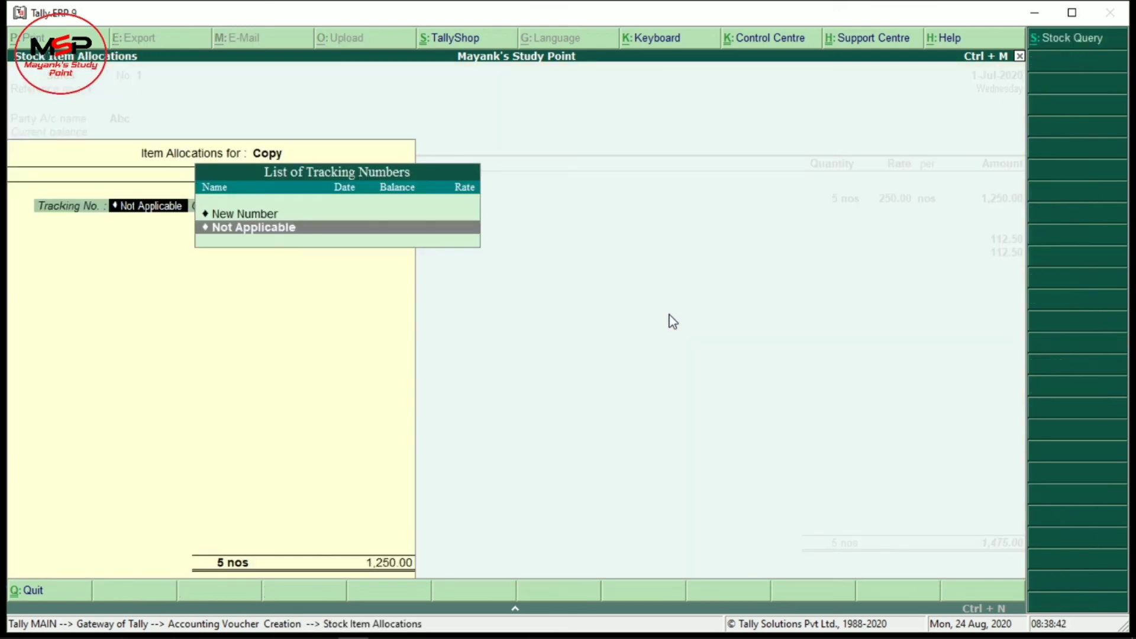
{"action": "key", "text": "Up"}
{"action": "key", "text": "Return"}
{"action": "type", "text": "1"}
{"action": "key", "text": "Return"}
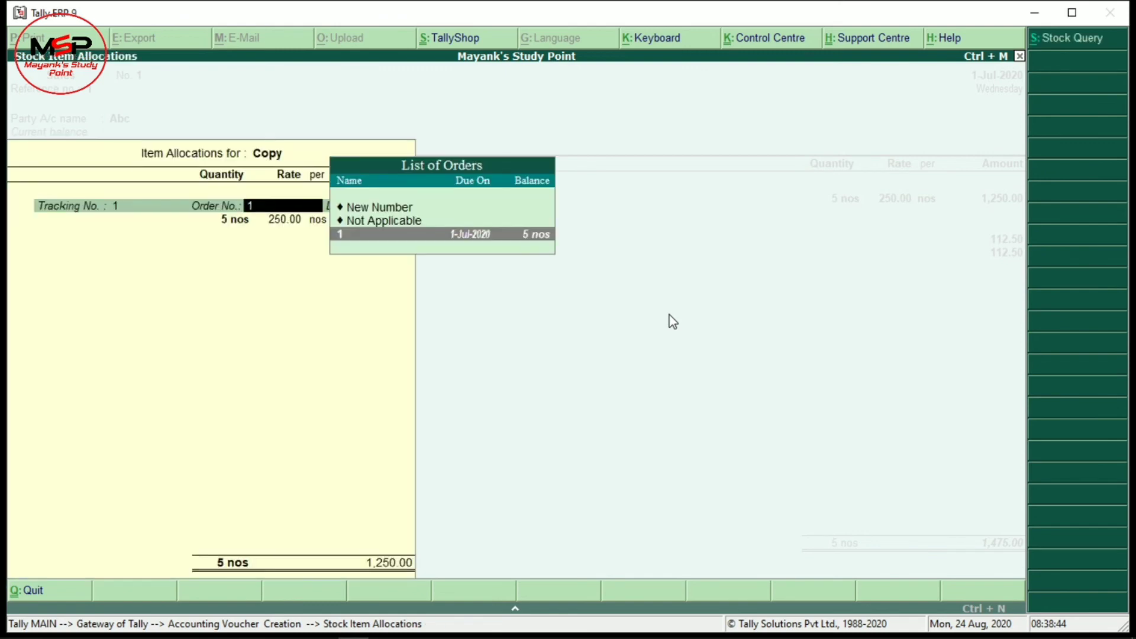
{"action": "key", "text": "Return"}
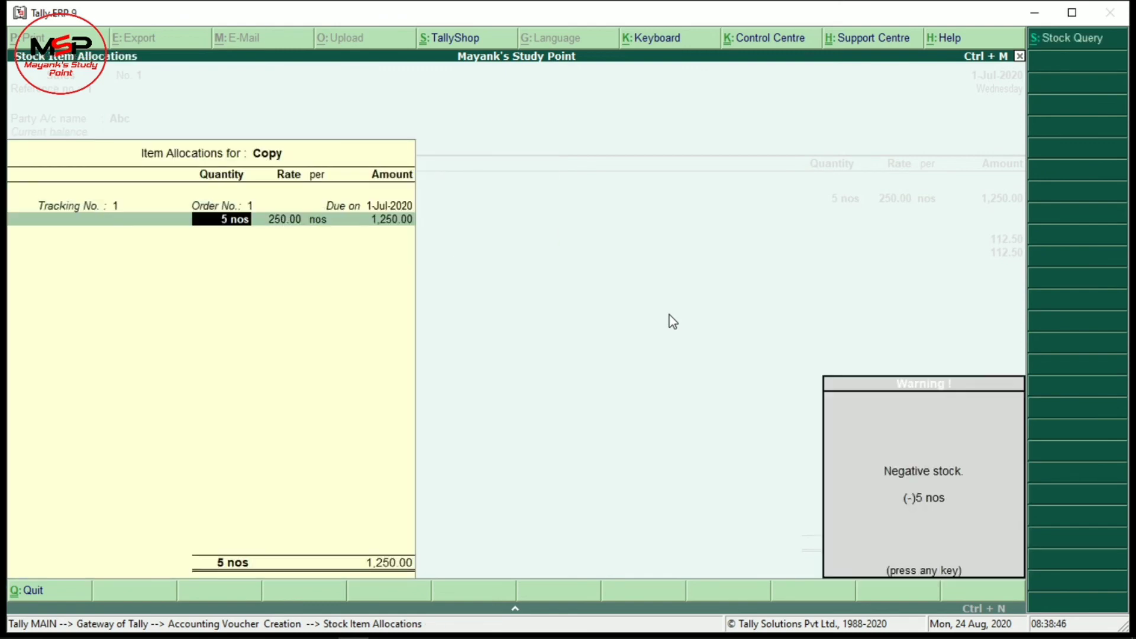
{"action": "key", "text": "Return"}
{"action": "key", "text": "Return"}
{"action": "key", "text": "Return"}
{"action": "key", "text": "Return"}
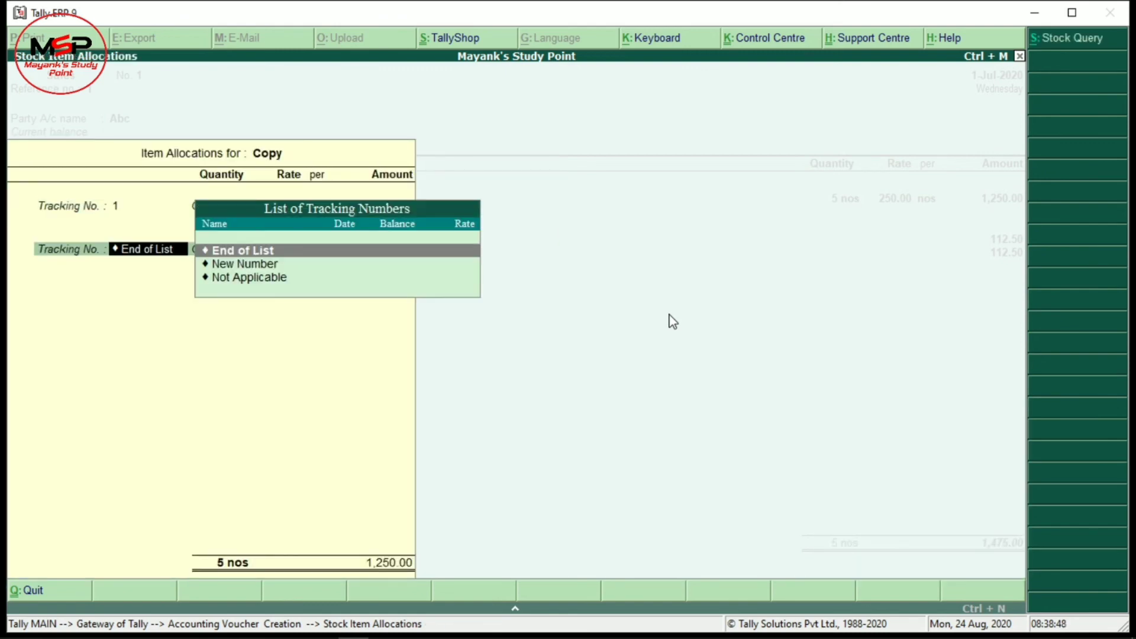
{"action": "key", "text": "Return"}
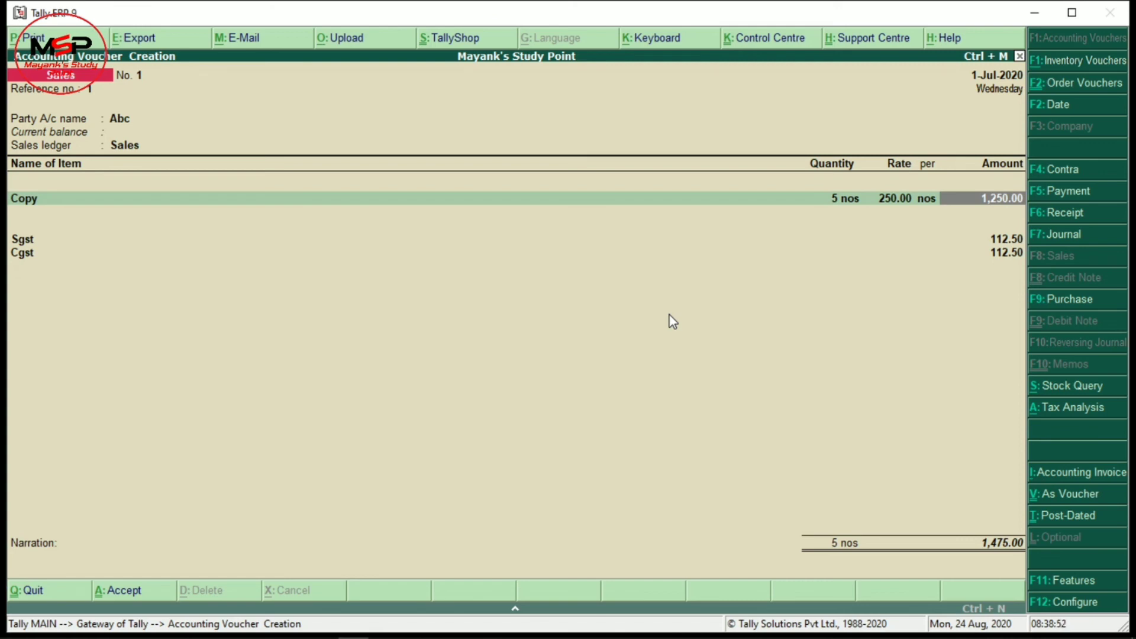
Check the stock query for the Copy item and save the sales voucher
{"action": "key", "text": "alt+s"}
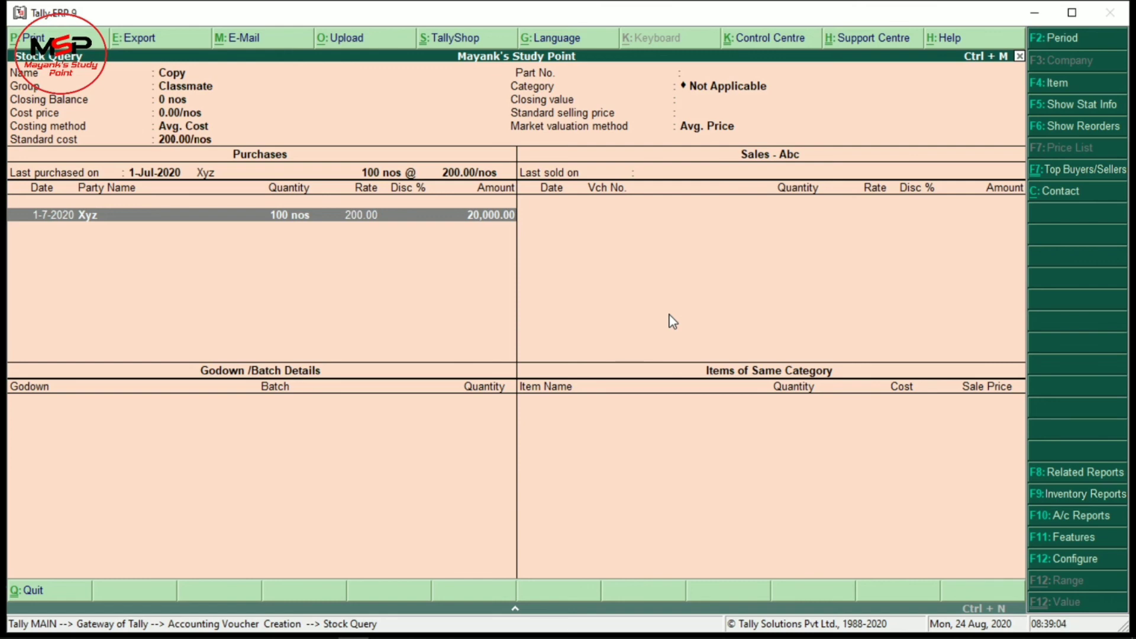
{"action": "key", "text": "Escape"}
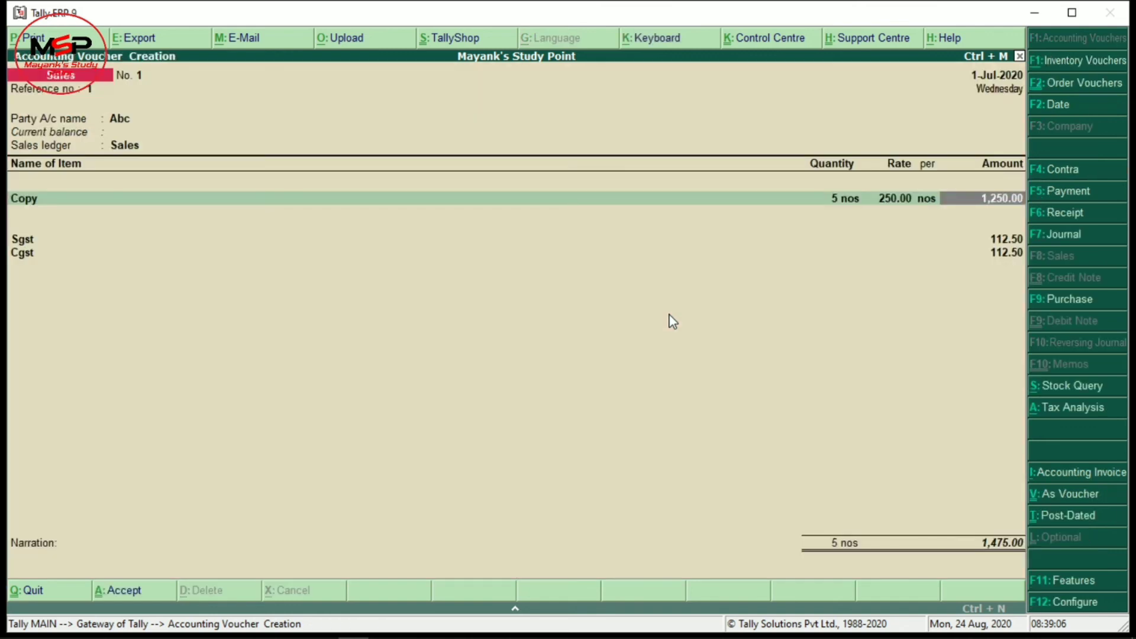
{"action": "key", "text": "ctrl+a"}
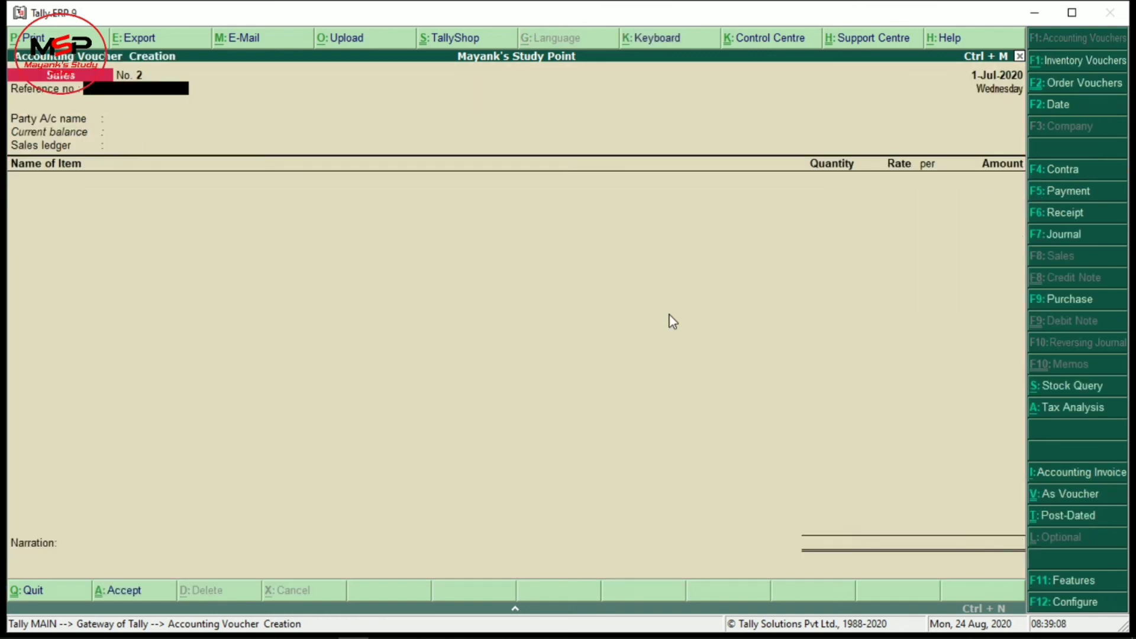
Reopen the saved sales voucher, examine an enlarged print preview of its tax invoice, and leave voucher entry
{"action": "key", "text": "Page_Up"}
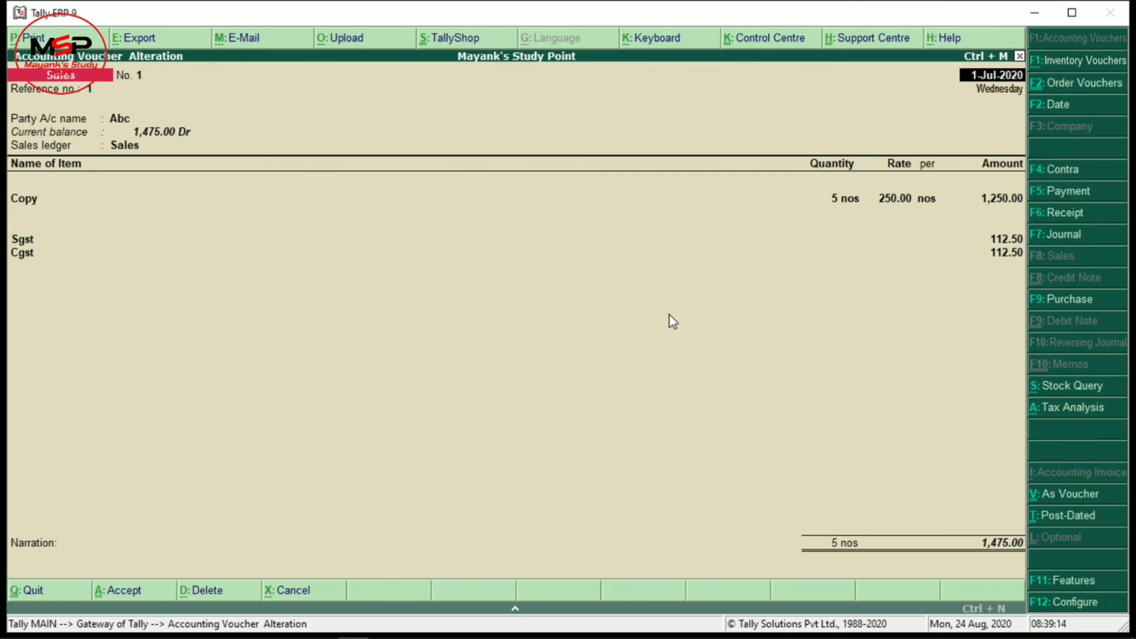
{"action": "key", "text": "alt+p"}
{"action": "key", "text": "Return"}
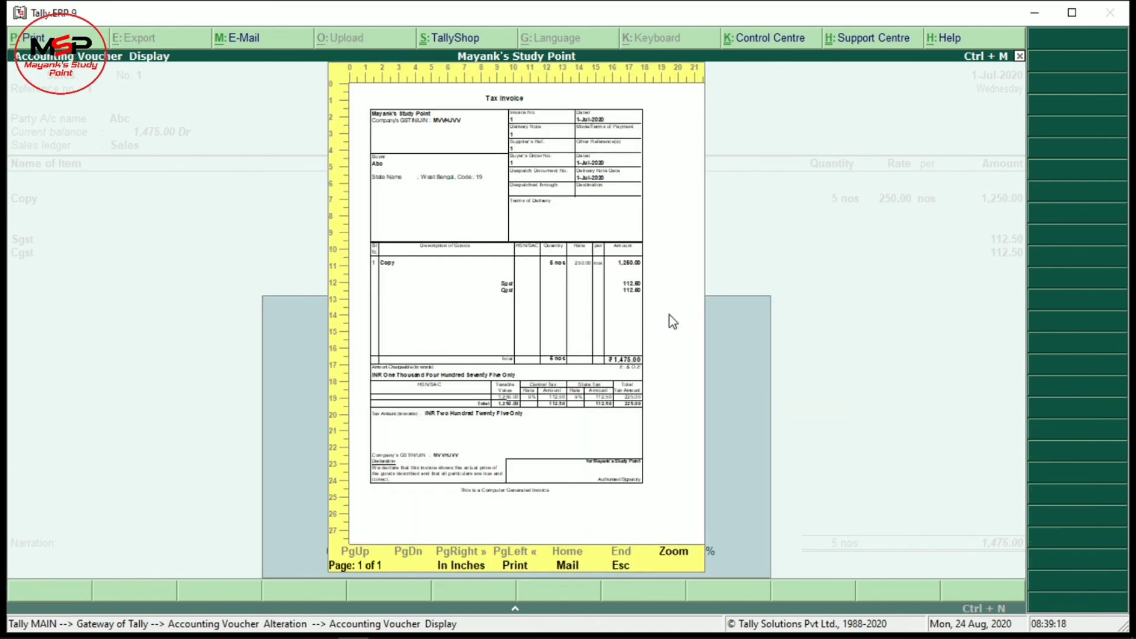
{"action": "key", "text": "alt+z"}
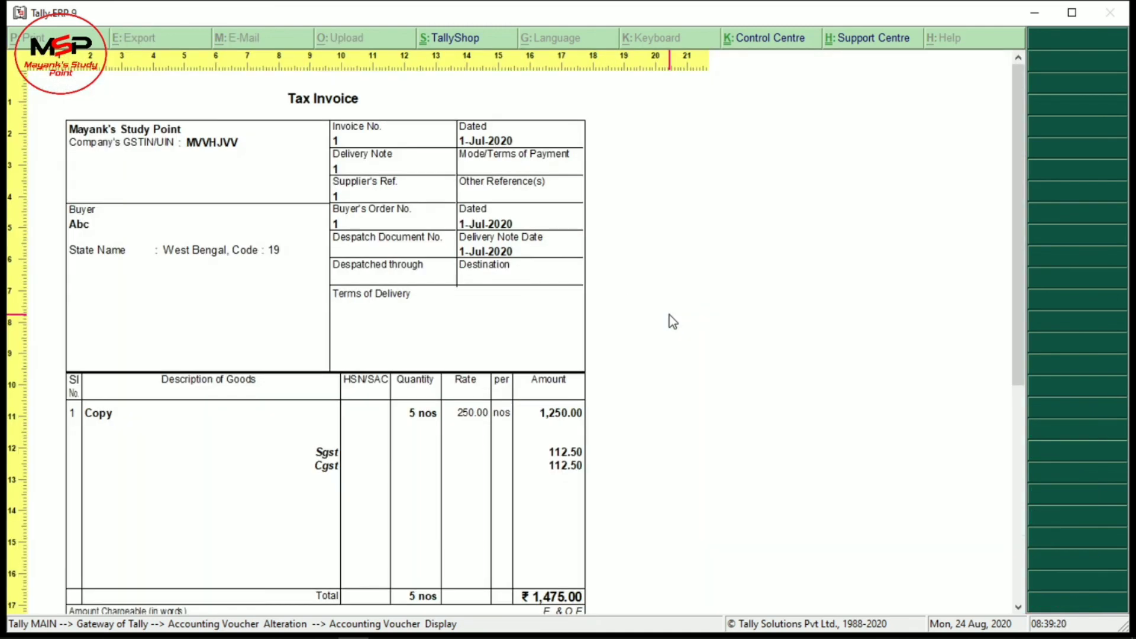
{"action": "scroll", "coordinate": [674, 322], "scroll_direction": "down", "scroll_amount": 2}
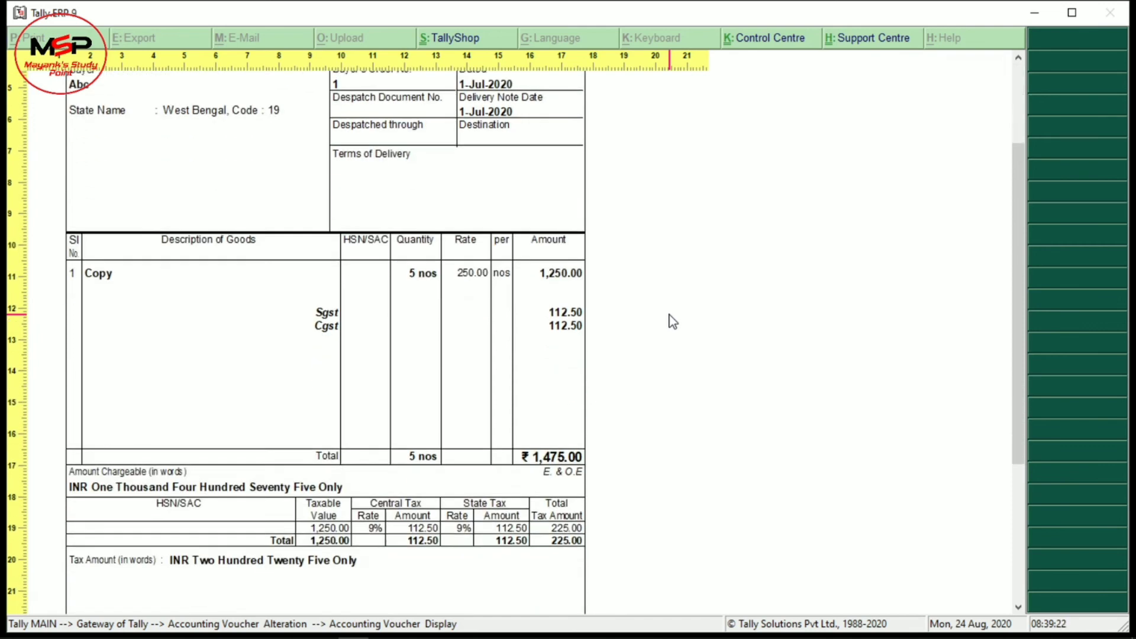
{"action": "scroll", "coordinate": [674, 321], "scroll_direction": "up", "scroll_amount": 2}
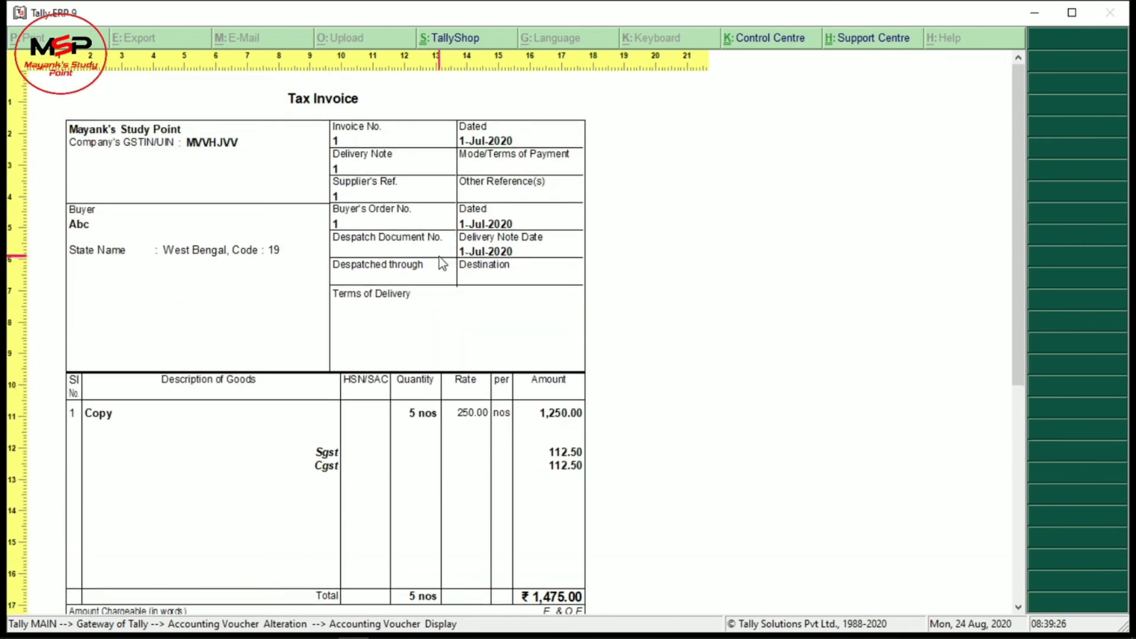
{"action": "scroll", "coordinate": [521, 265], "scroll_direction": "down", "scroll_amount": 3}
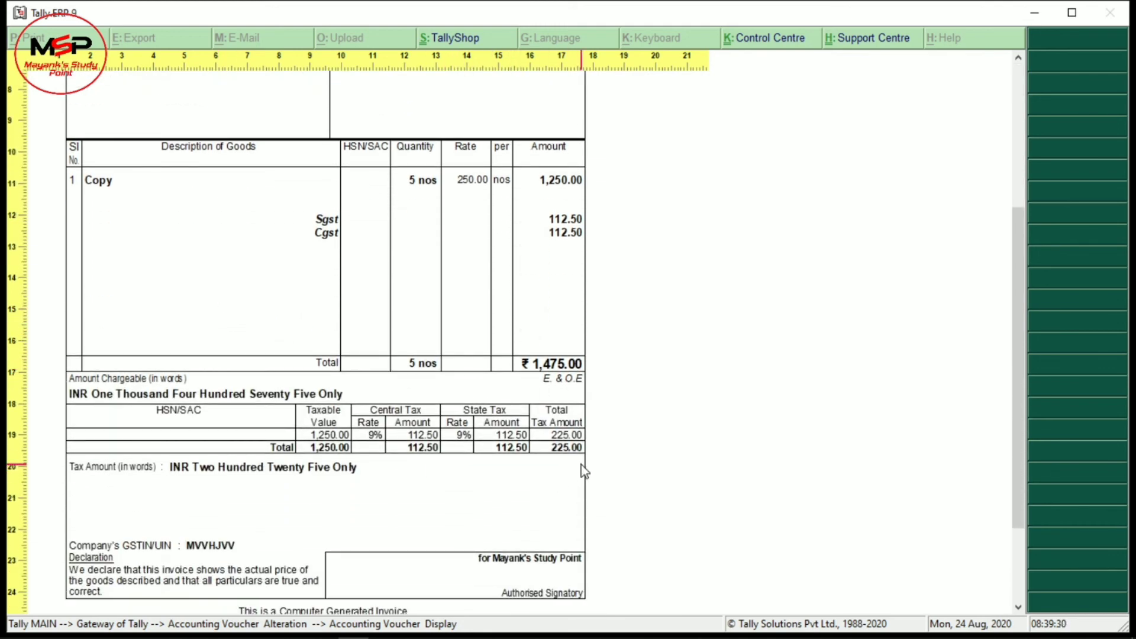
{"action": "key", "text": "Escape"}
{"action": "key", "text": "Escape"}
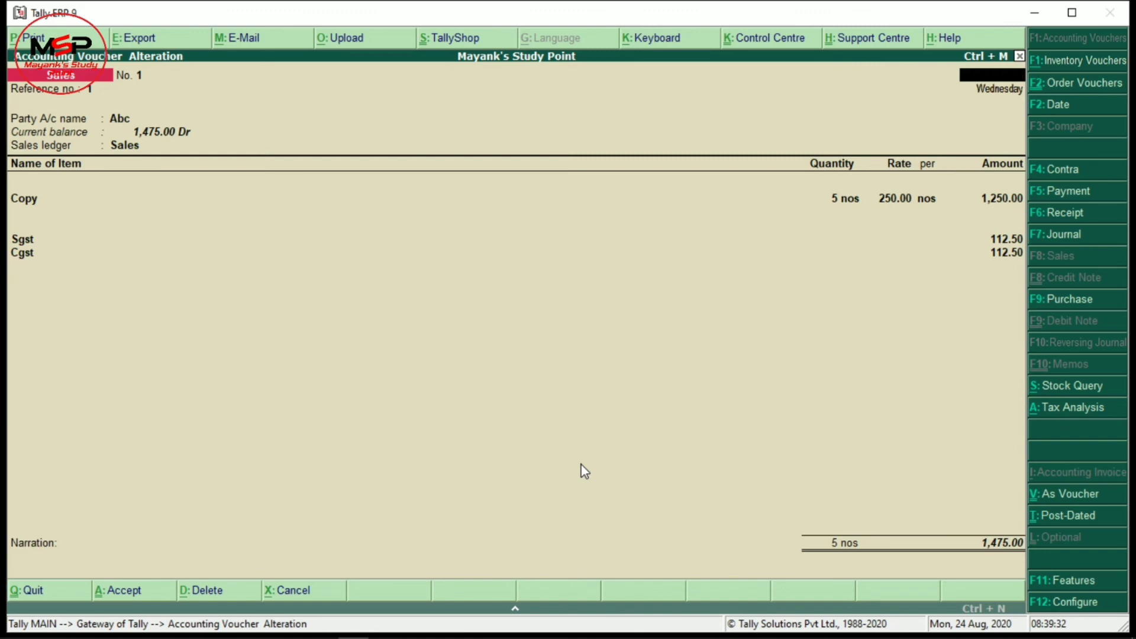
{"action": "key", "text": "Escape"}
{"action": "key", "text": "y"}
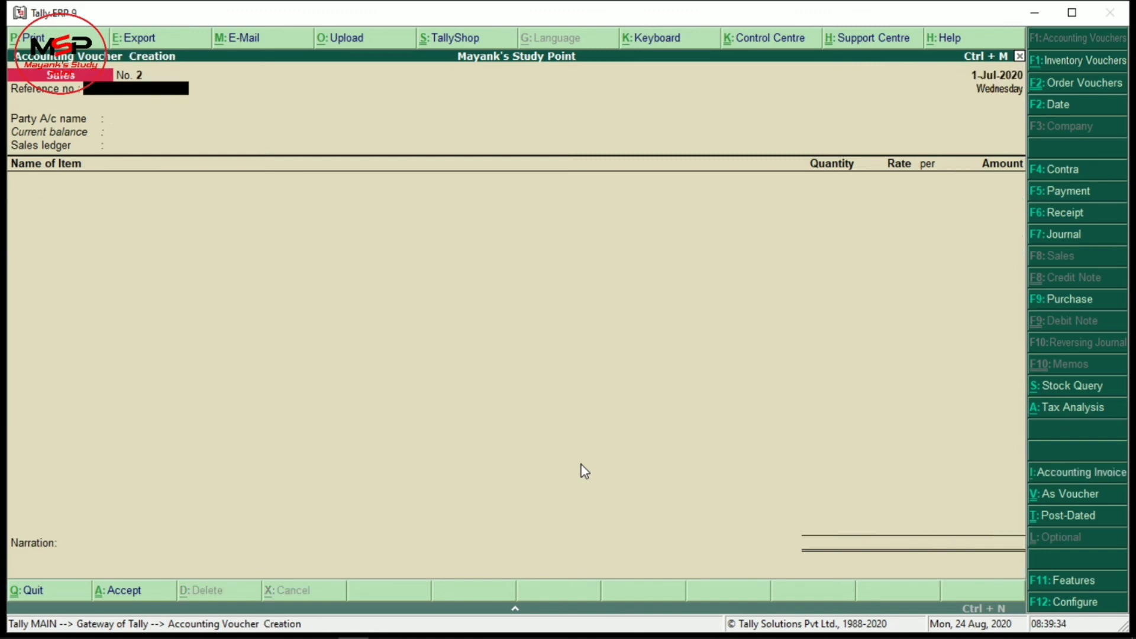
{"action": "key", "text": "Escape"}
{"action": "key", "text": "y"}
Examine the sales order outstandings for ledger Abc, including the order details for Copy, and return to the main menu
{"action": "key", "text": "d"}
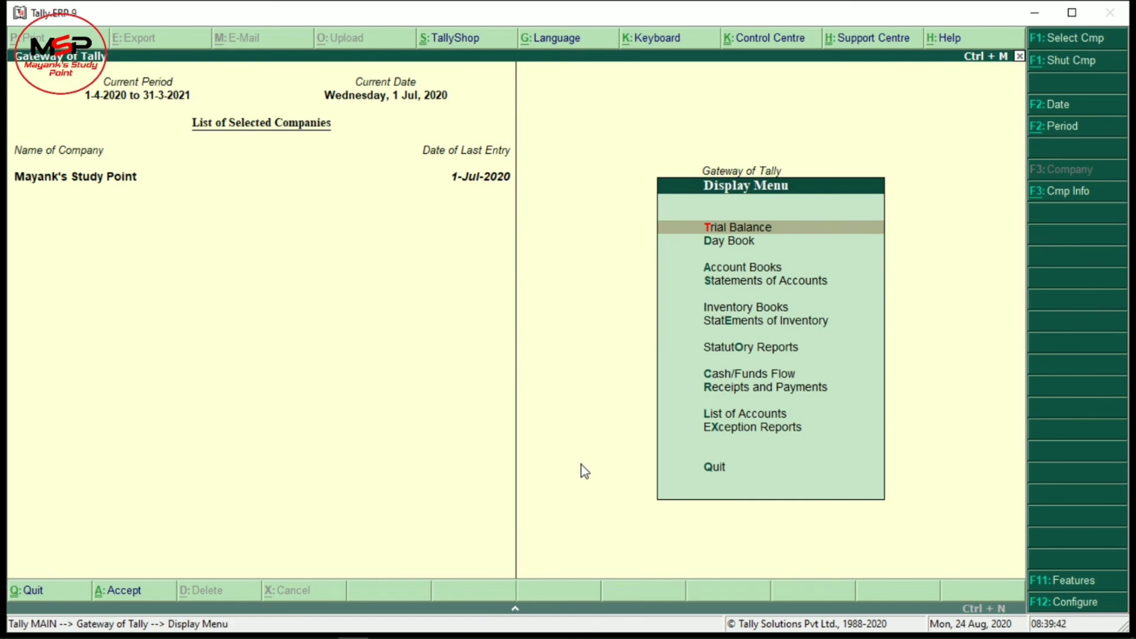
{"action": "key", "text": "e"}
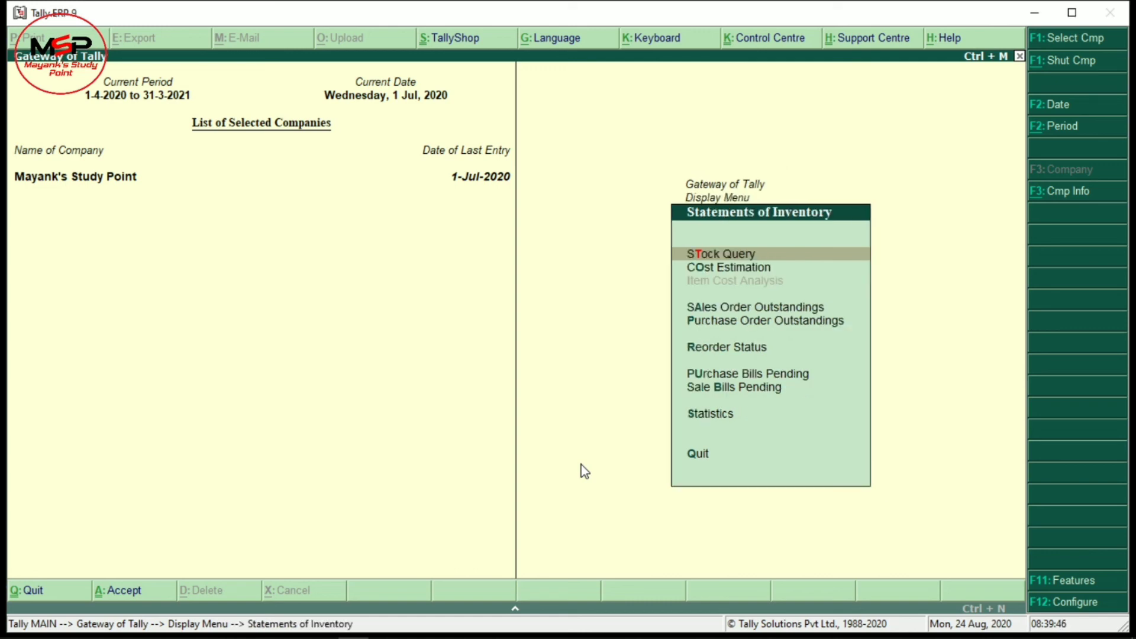
{"action": "key", "text": "a"}
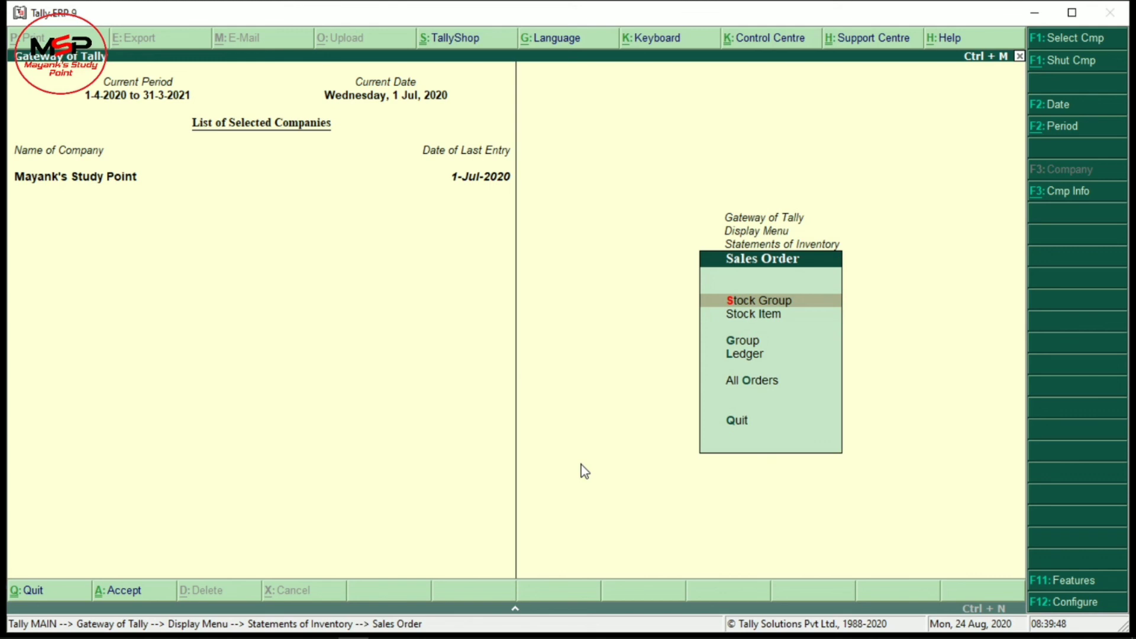
{"action": "key", "text": "l"}
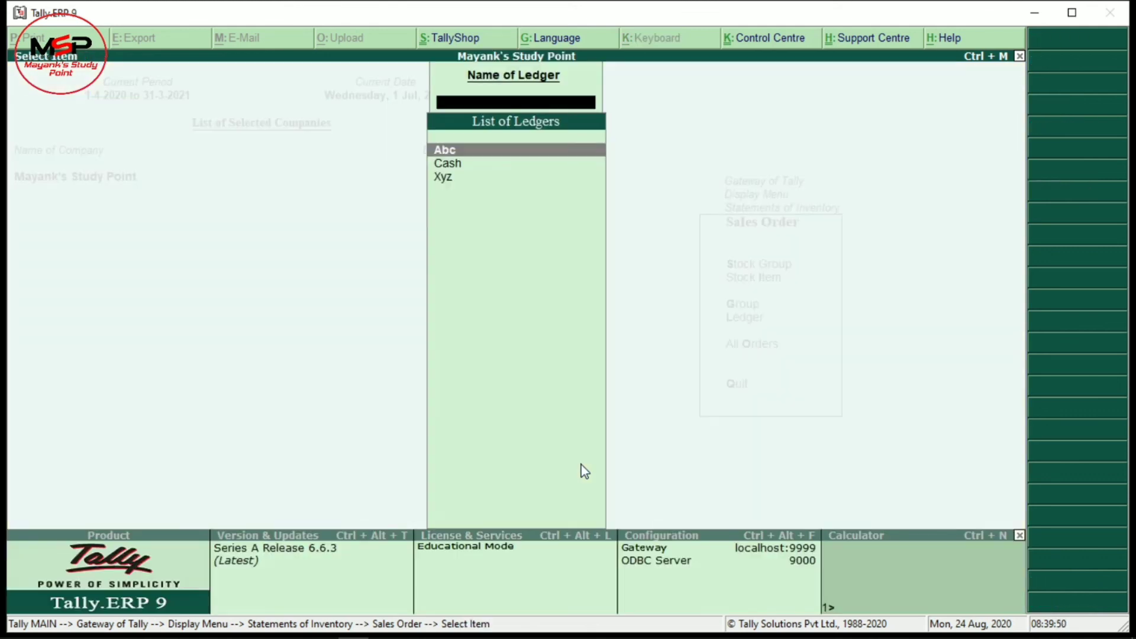
{"action": "key", "text": "Return"}
{"action": "key", "text": "Return"}
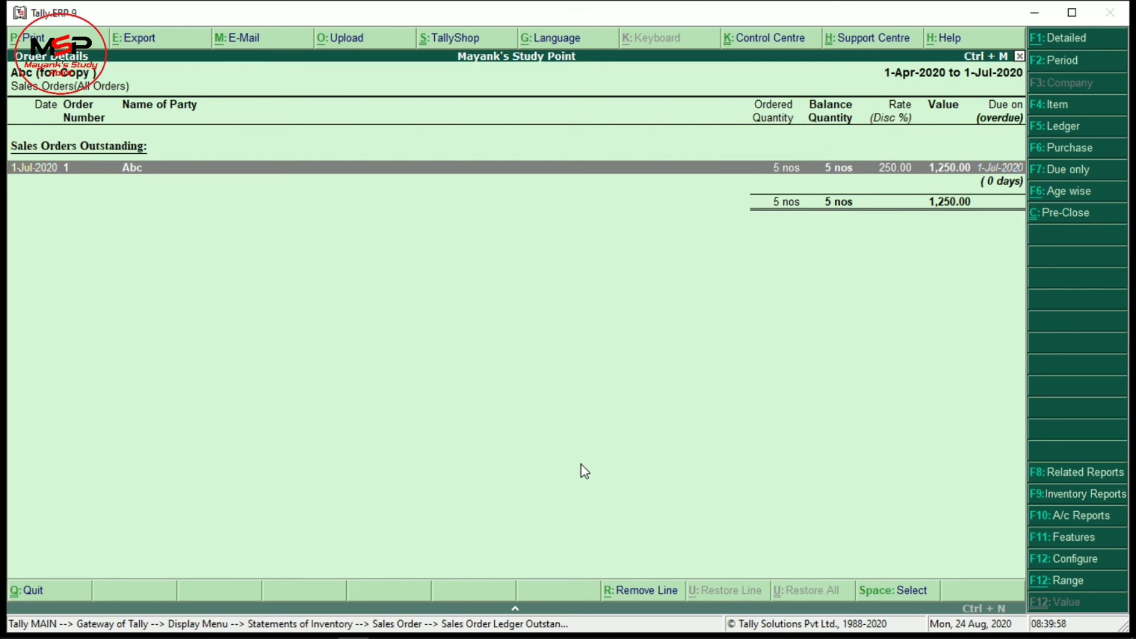
{"action": "key", "text": "Escape"}
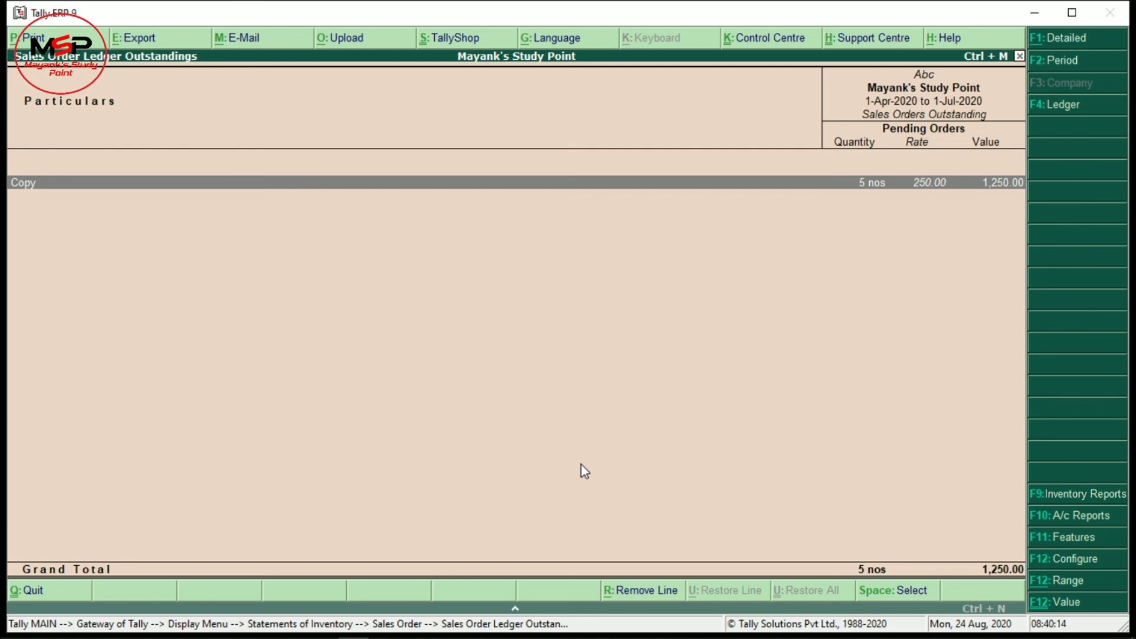
{"action": "key", "text": "Escape"}
{"action": "key", "text": "Escape"}
{"action": "key", "text": "Escape"}
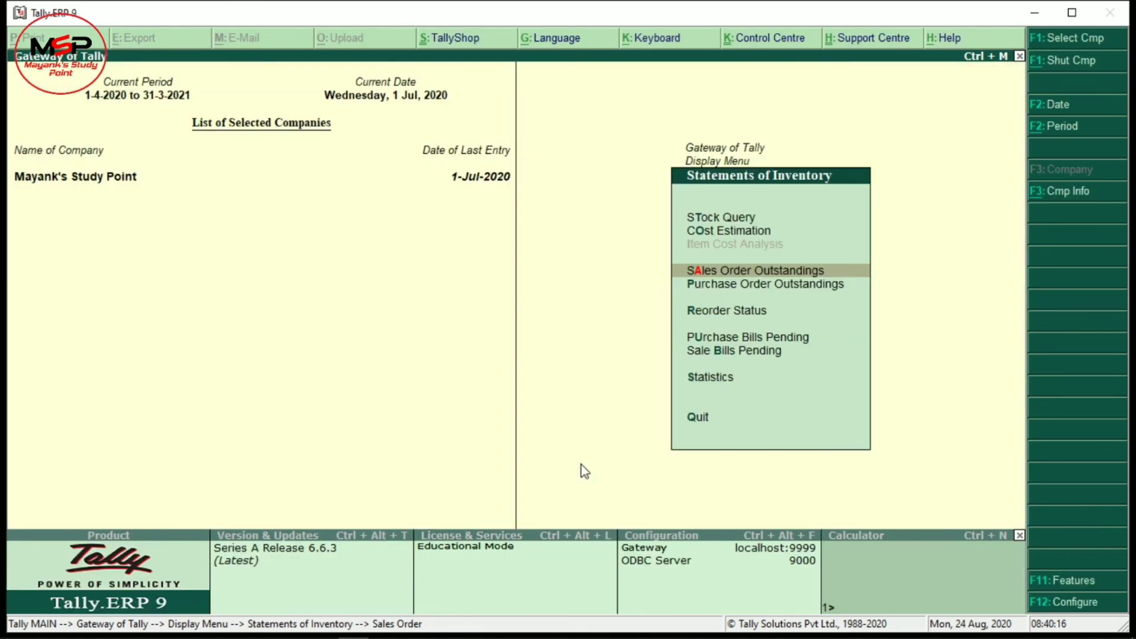
{"action": "key", "text": "Escape"}
{"action": "key", "text": "Escape"}
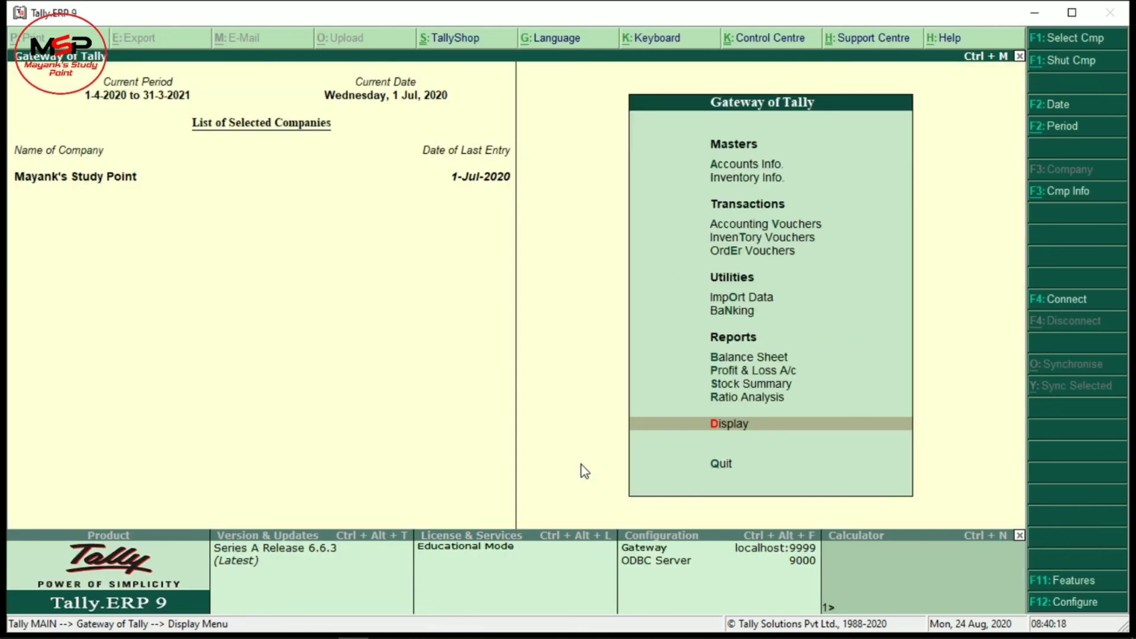